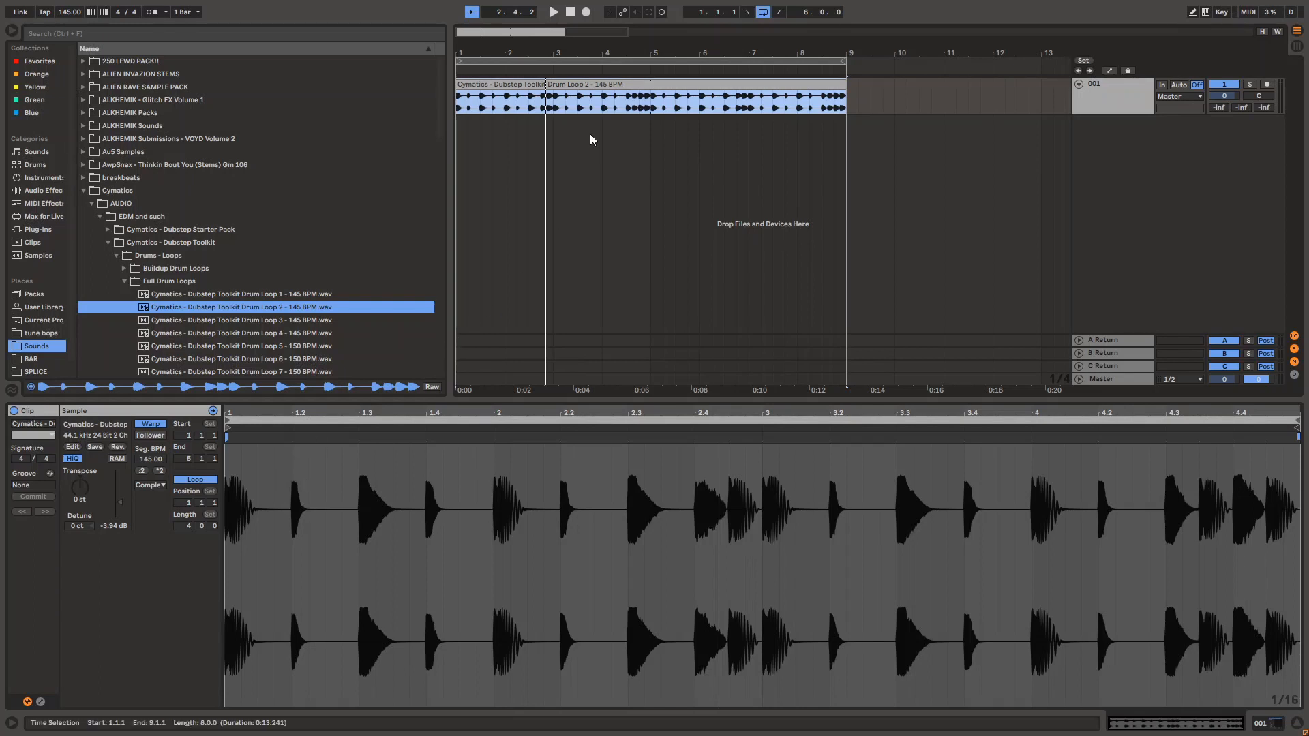
# Hide the browser and the clip detail view to enlarge the arrangement
pyautogui.click(590, 106)
pyautogui.hotkey('ctrl', 'alt', 'b')
pyautogui.hotkey('ctrl', 'alt', 'l')
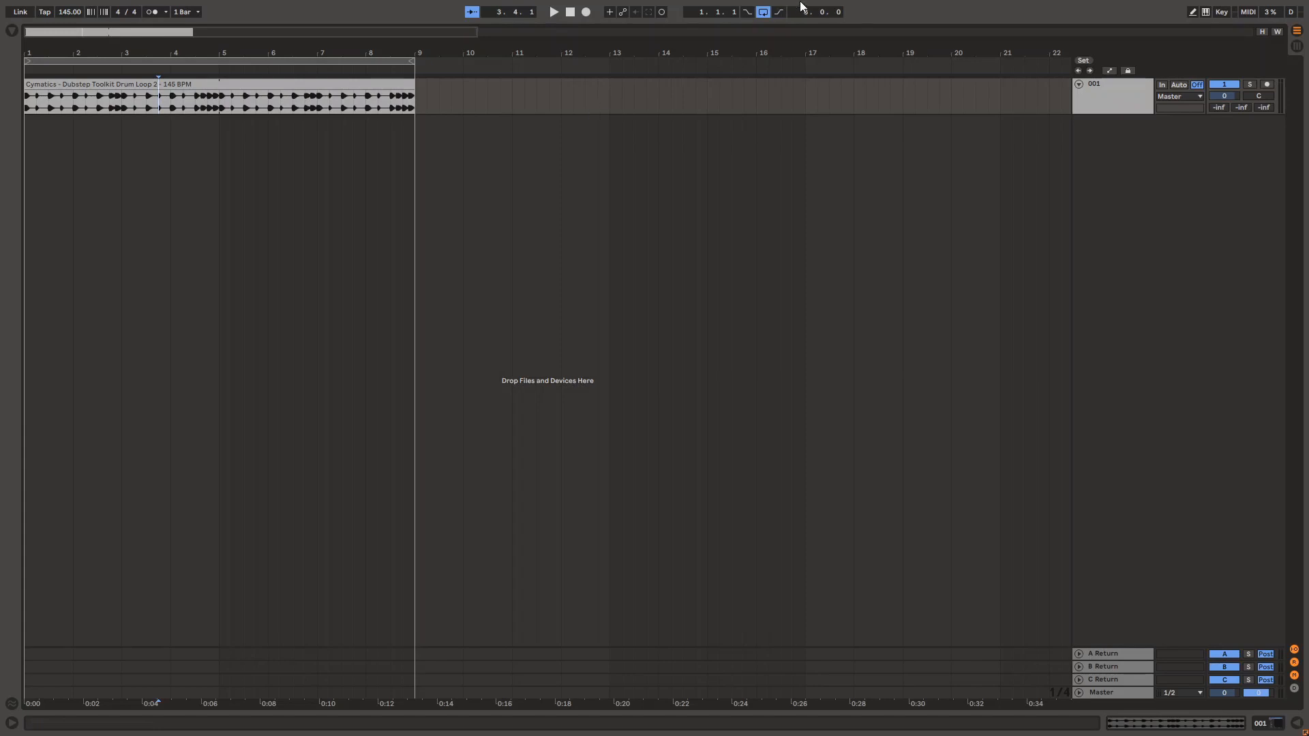
# Show the device chain of track 001, open the Shade plug-in window and place it beside the drum loop clip
pyautogui.doubleClick(1084, 99)
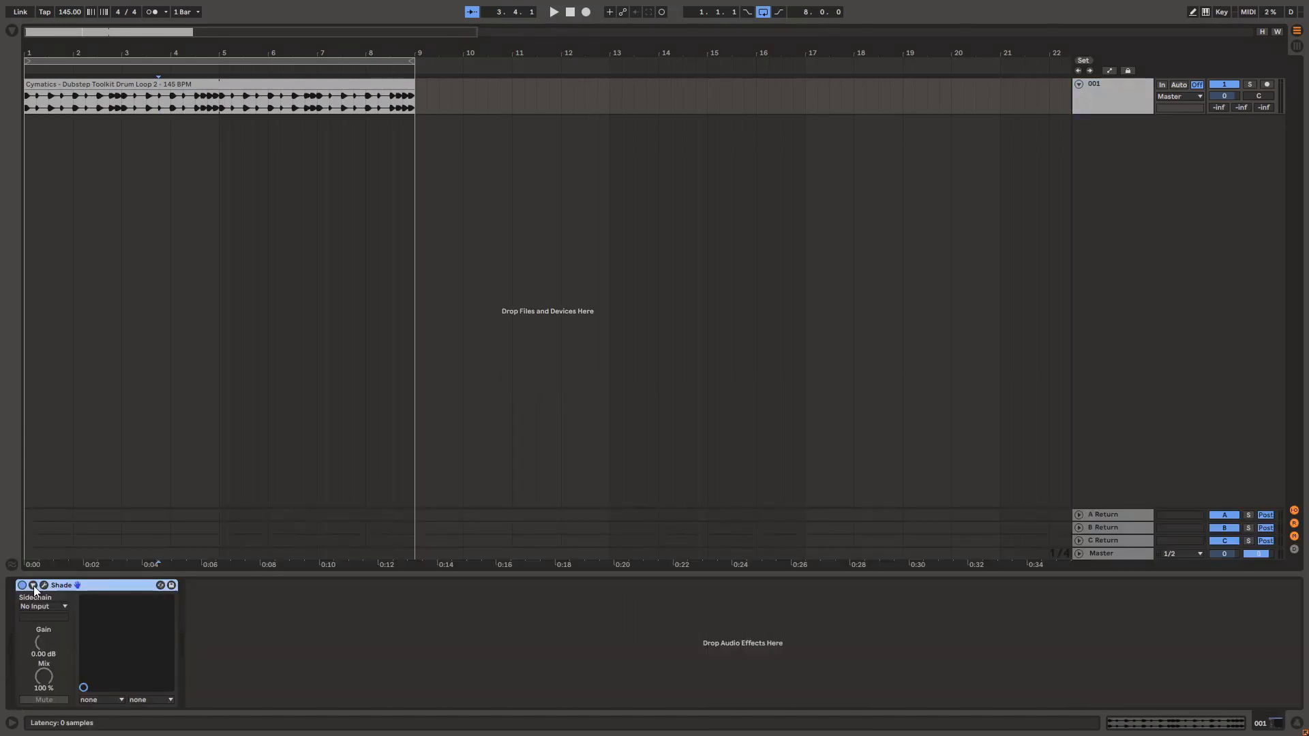
pyautogui.click(44, 585)
pyautogui.moveTo(706, 83); pyautogui.dragTo(644, 67)
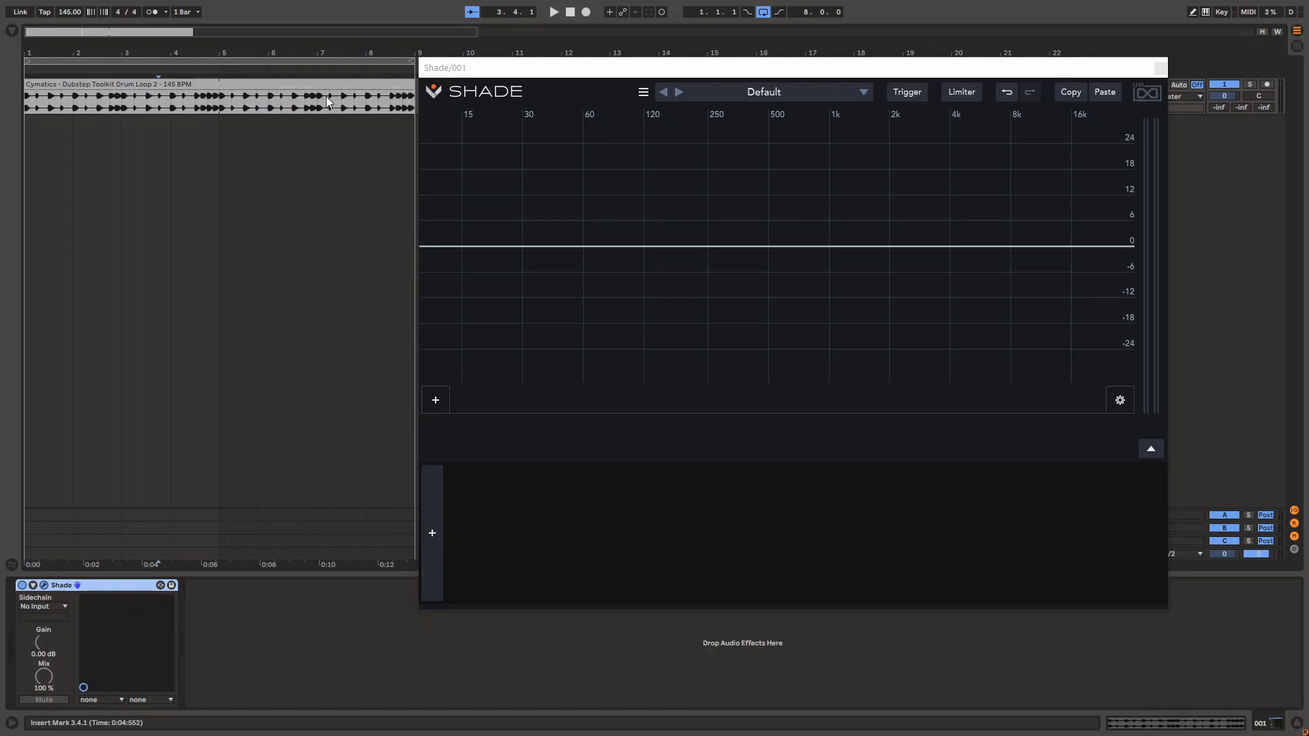
# Close the Shade window and audition the drum loop clip from bar 1
pyautogui.click(392, 105)
pyautogui.click(1160, 68)
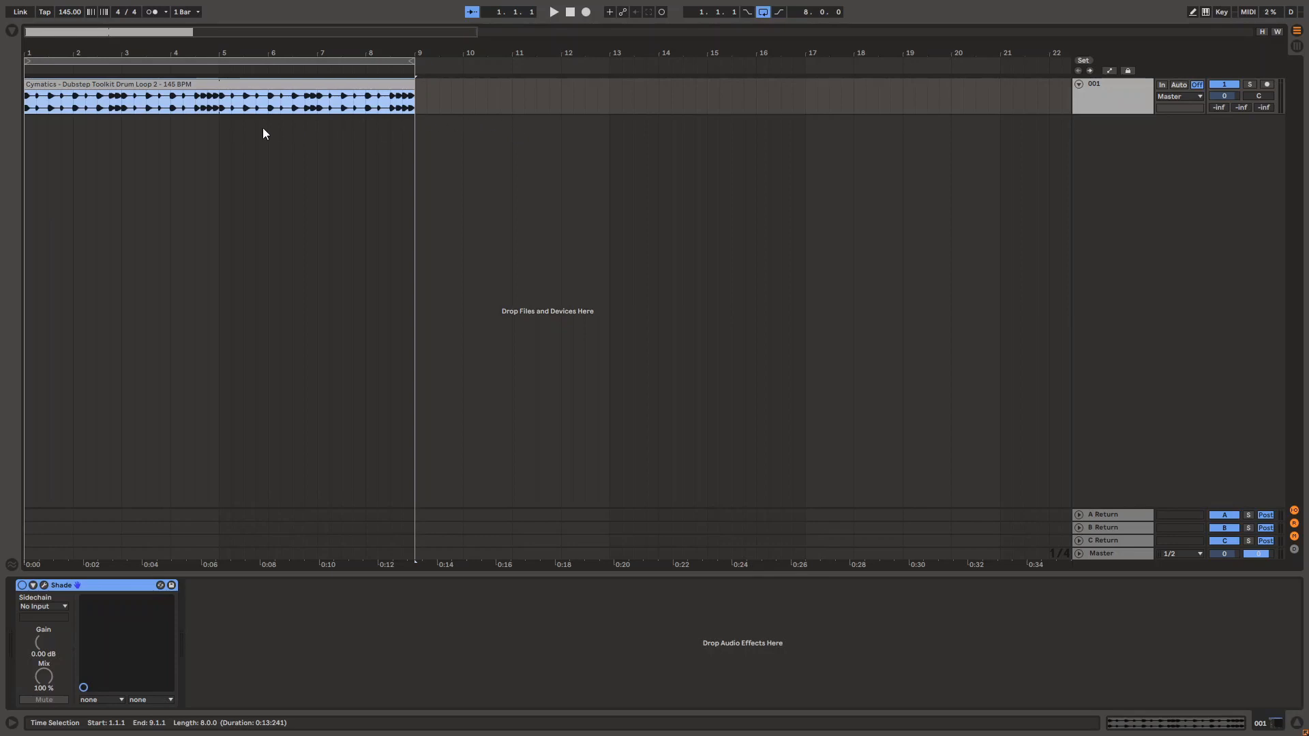
pyautogui.scroll(4, 153, 122)
pyautogui.press('space')
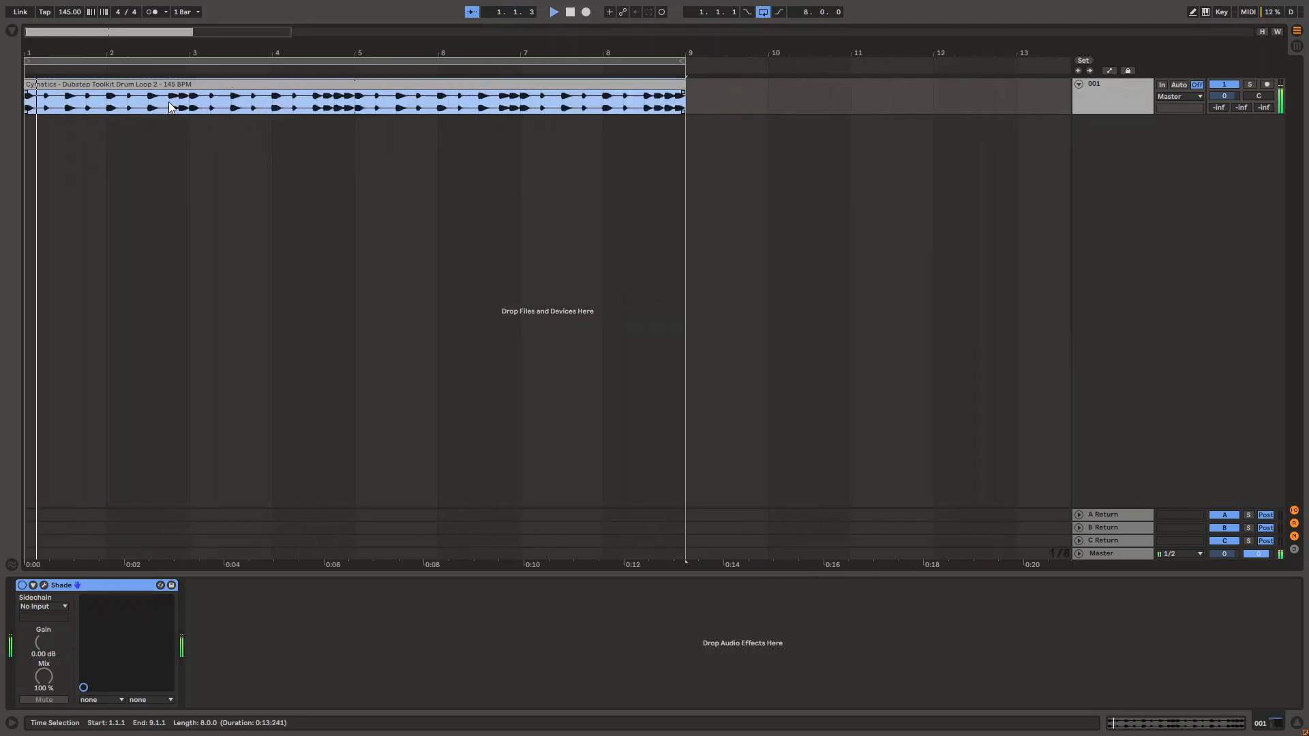
pyautogui.press('space')
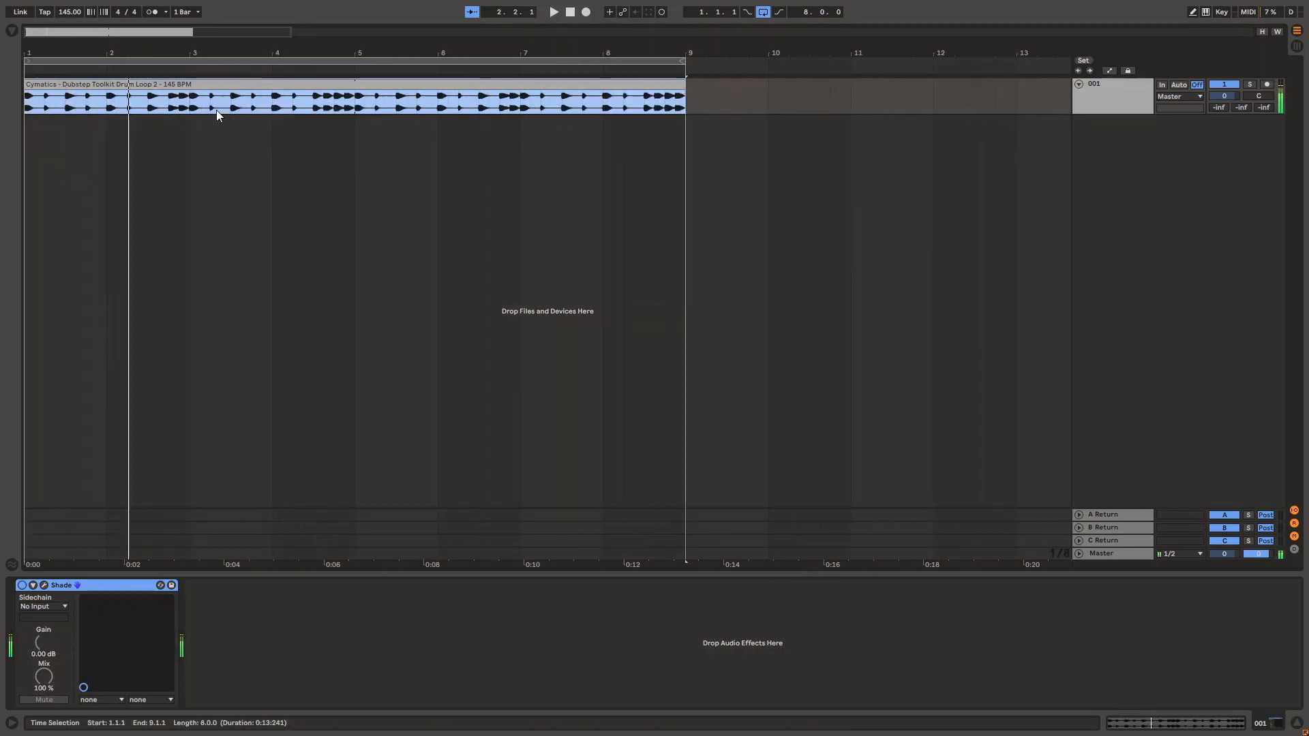
pyautogui.scroll(-4, 328, 85)
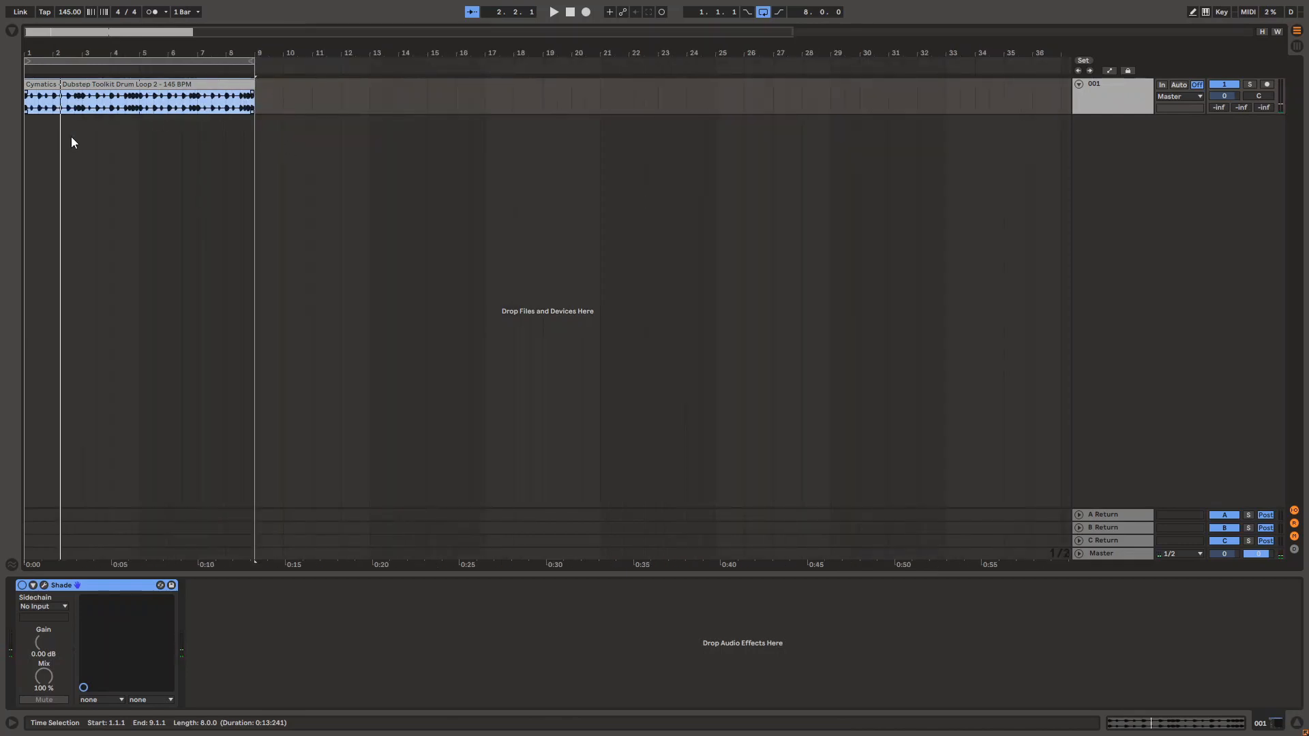
pyautogui.scroll(2, 121, 102)
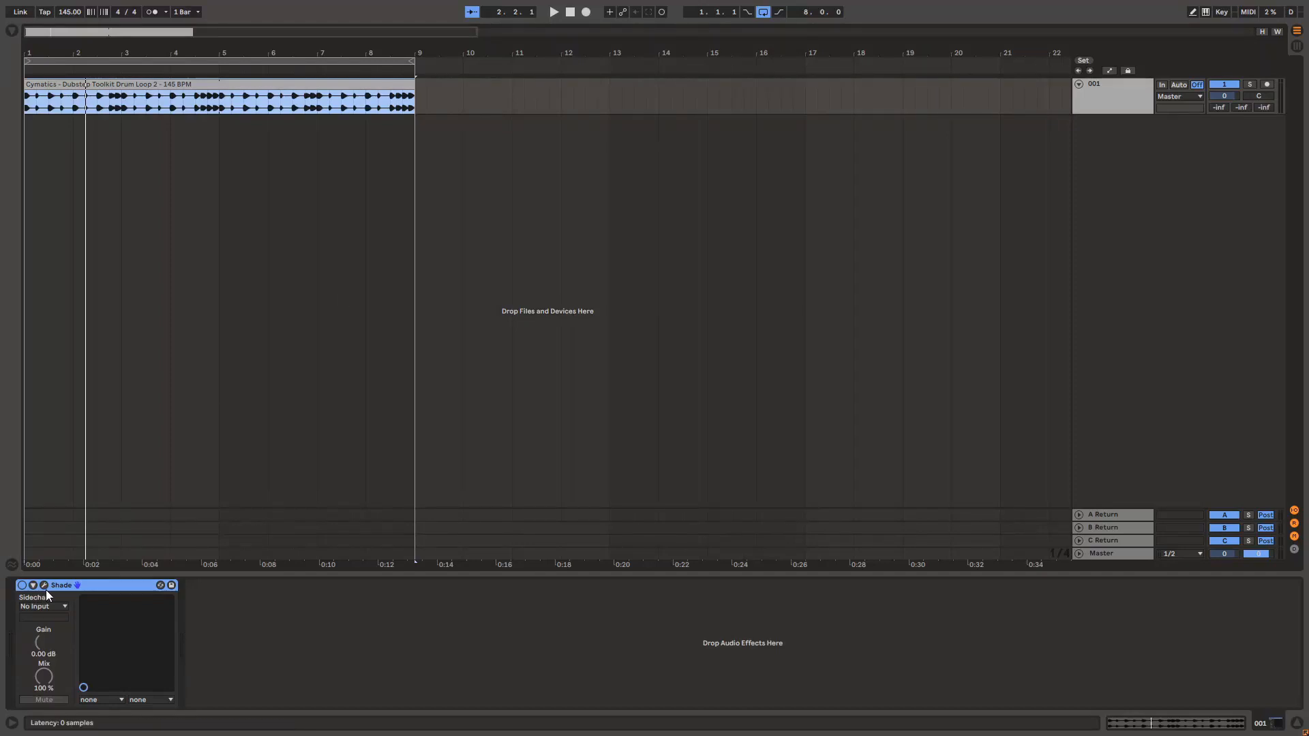
# Reopen the Shade window and add a High Pass Resonant filter at 10.0 Hz with a Q of about 0.08
pyautogui.click(44, 585)
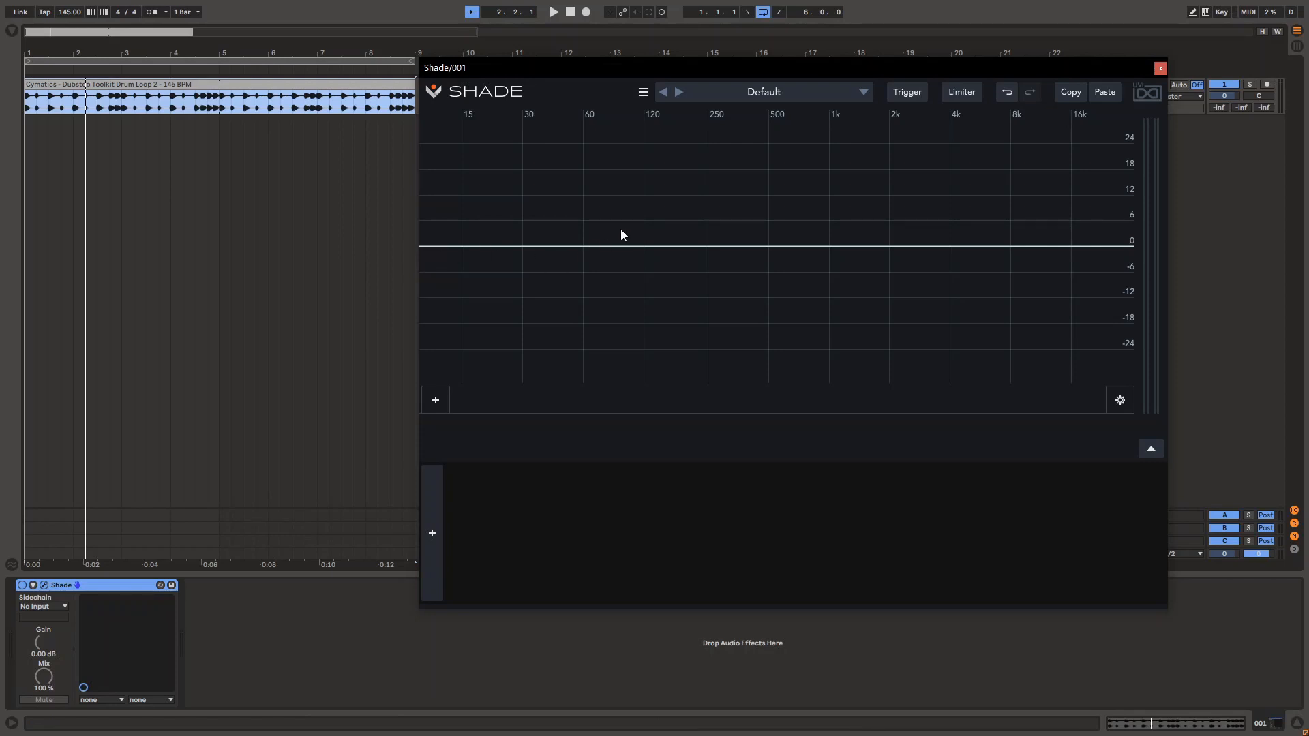
pyautogui.click(434, 399)
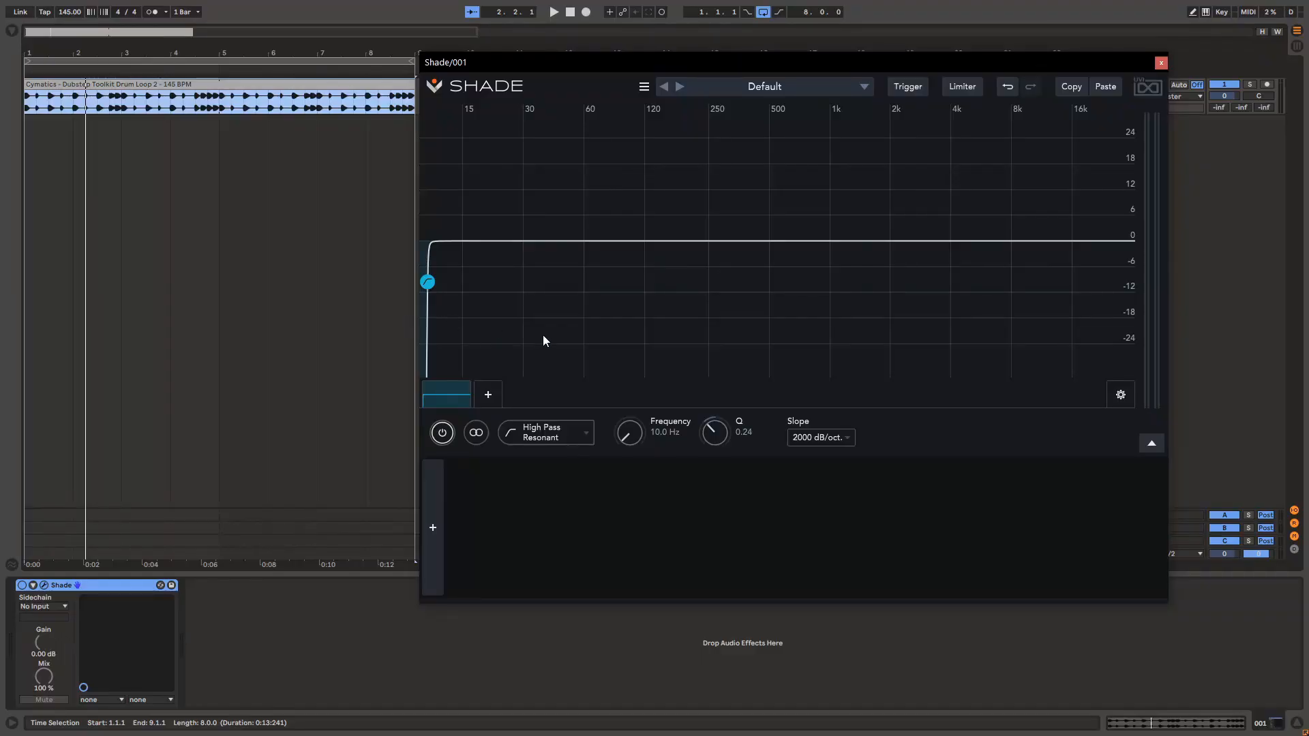
pyautogui.moveTo(428, 282); pyautogui.dragTo(412, 322)
# Try the 6 dB/oct. slope on the high-pass filter, set it to 36 dB/oct. and play the loop
pyautogui.click(823, 442)
pyautogui.click(827, 458)
pyautogui.click(833, 438)
pyautogui.click(837, 542)
pyautogui.press('space')
# Set the high-pass slope to 2000 dB/oct. and move the filter to about 40.7 Hz with a Q of about 0.17 during playback
pyautogui.click(832, 439)
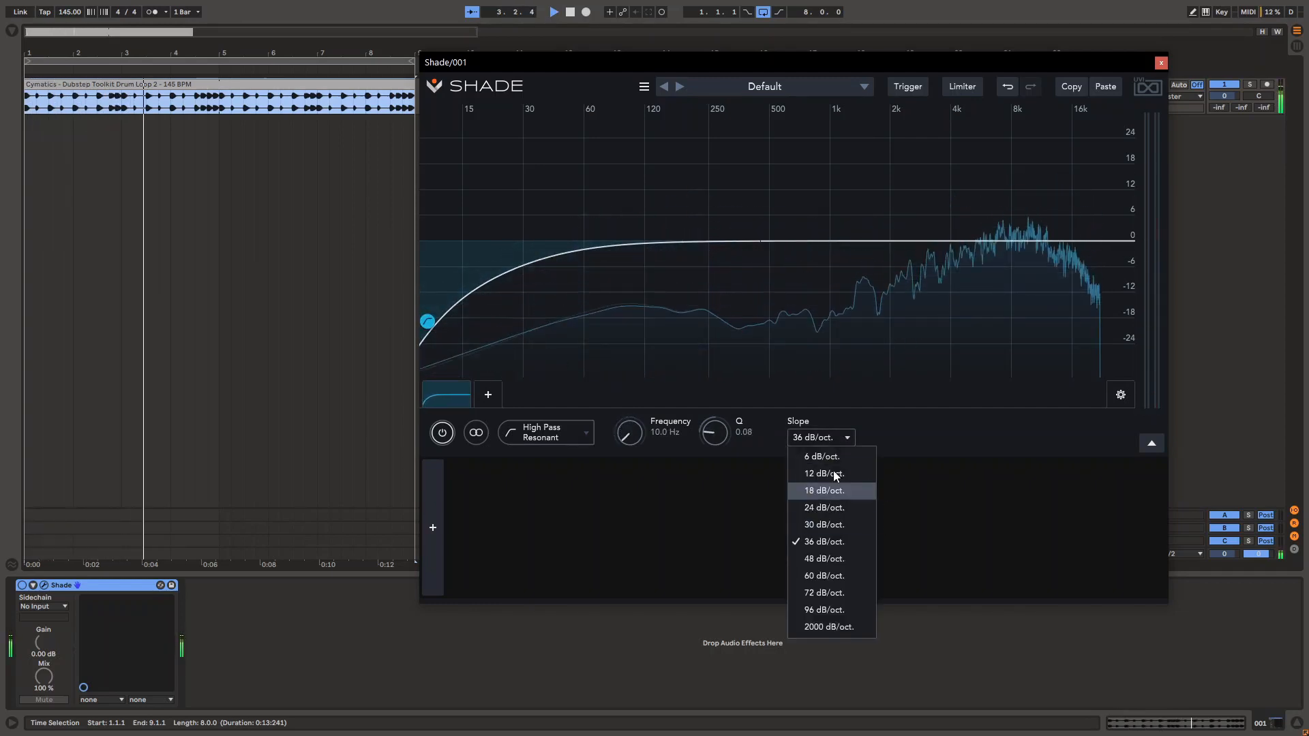
pyautogui.click(833, 624)
pyautogui.moveTo(429, 321); pyautogui.dragTo(548, 295)
pyautogui.press('space')
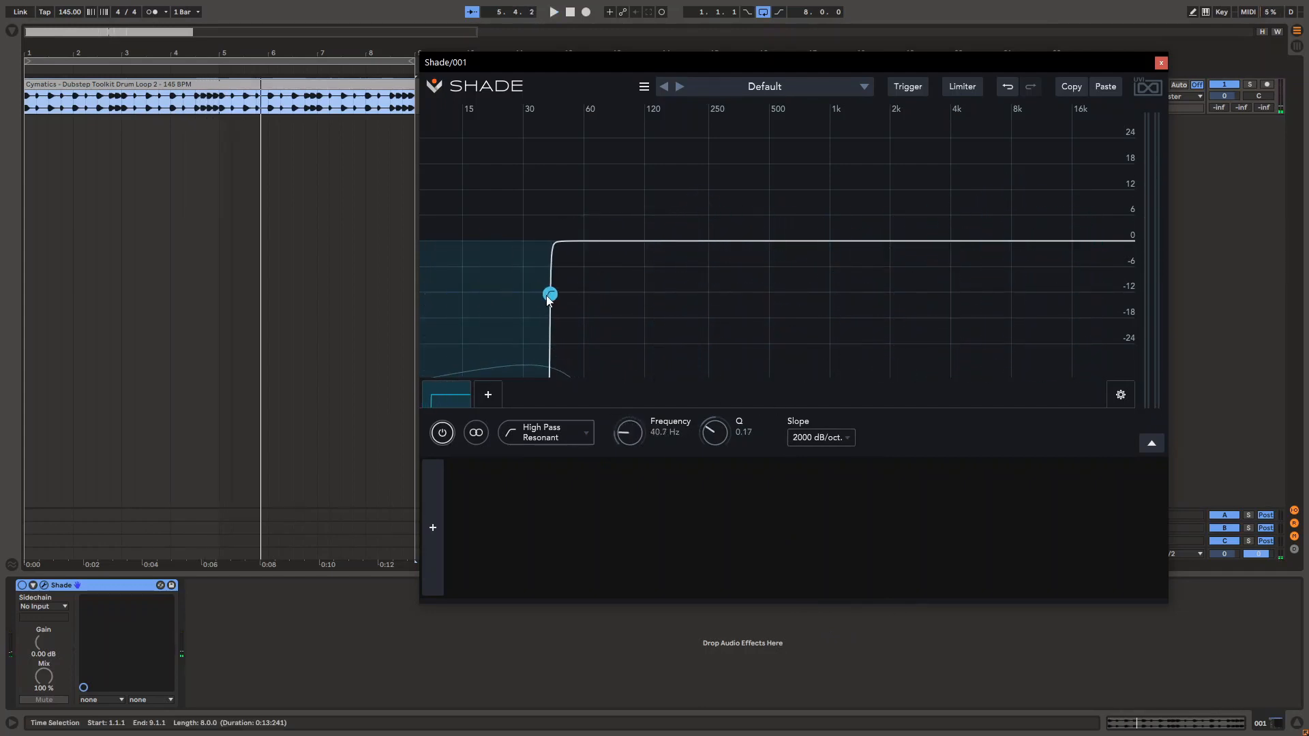
# Delete the high-pass filter and collapse Shade's empty modulation area
pyautogui.doubleClick(546, 295)
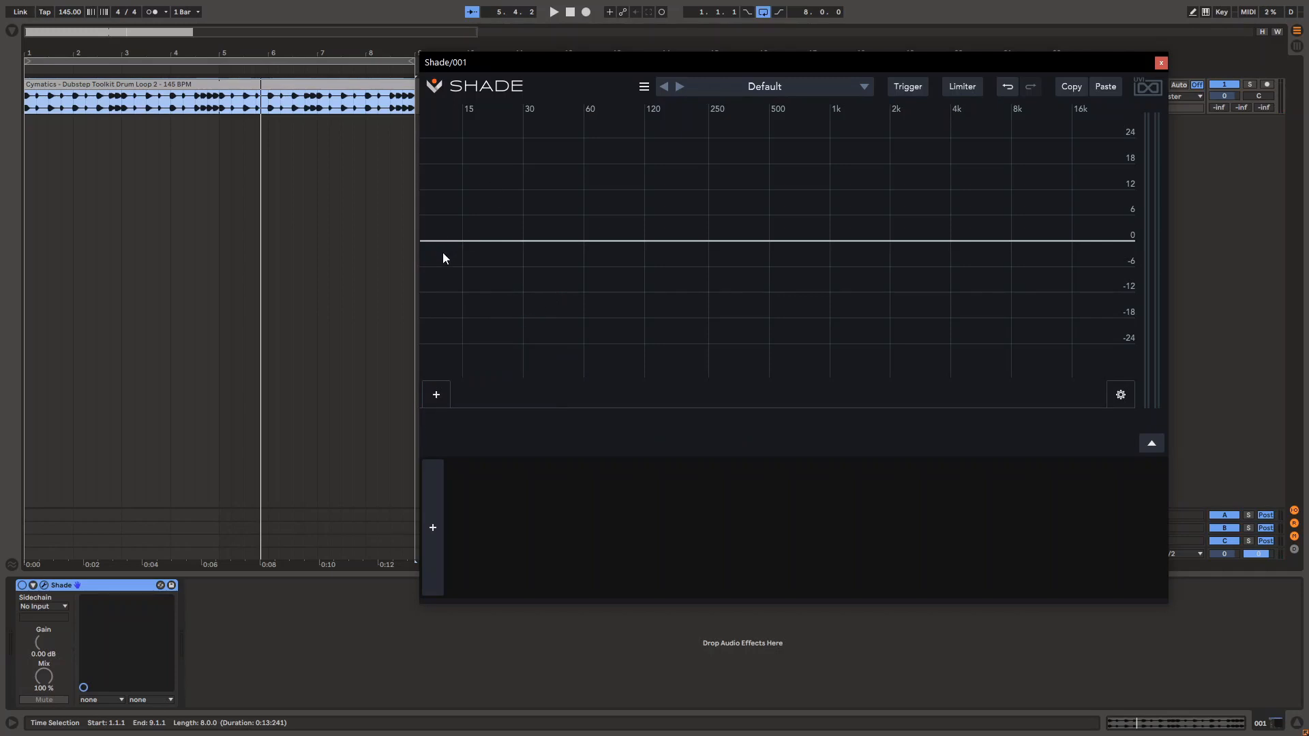
pyautogui.click(1152, 443)
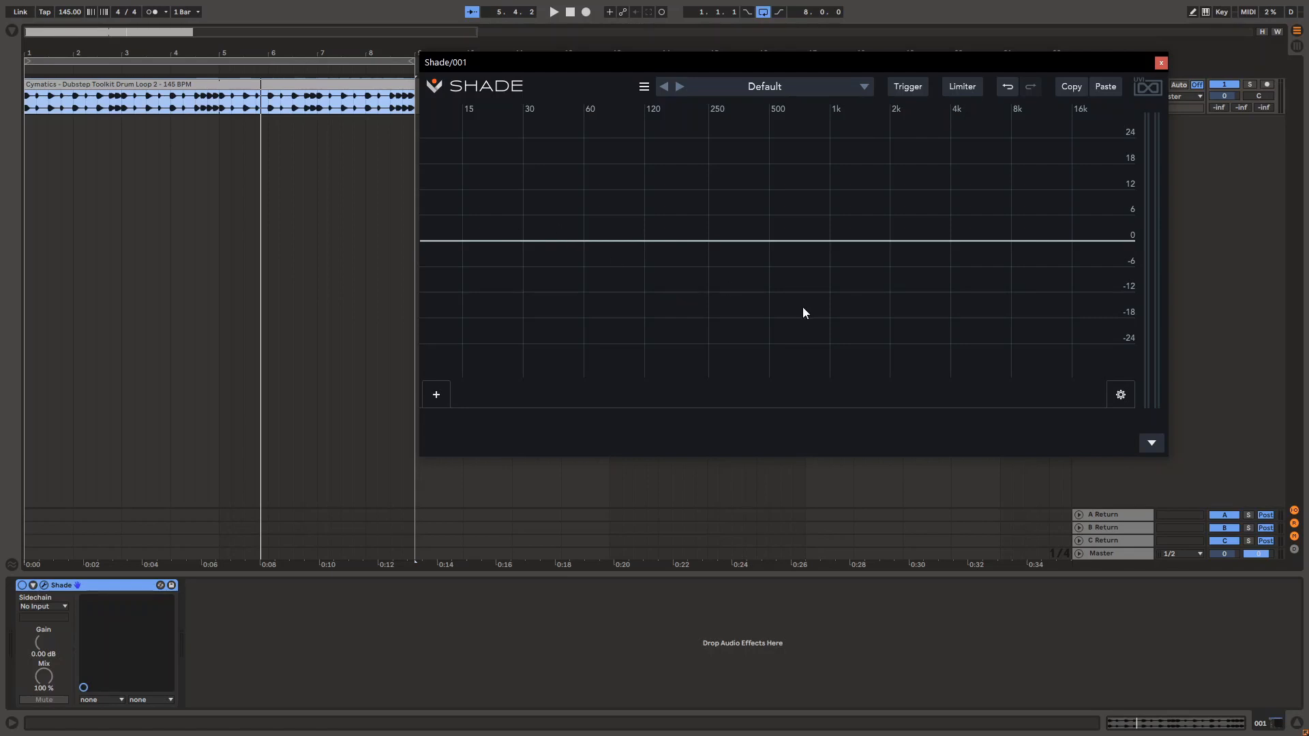
# Look through the filter categories and the Low Pass types available for a new band, without adding one
pyautogui.click(447, 396)
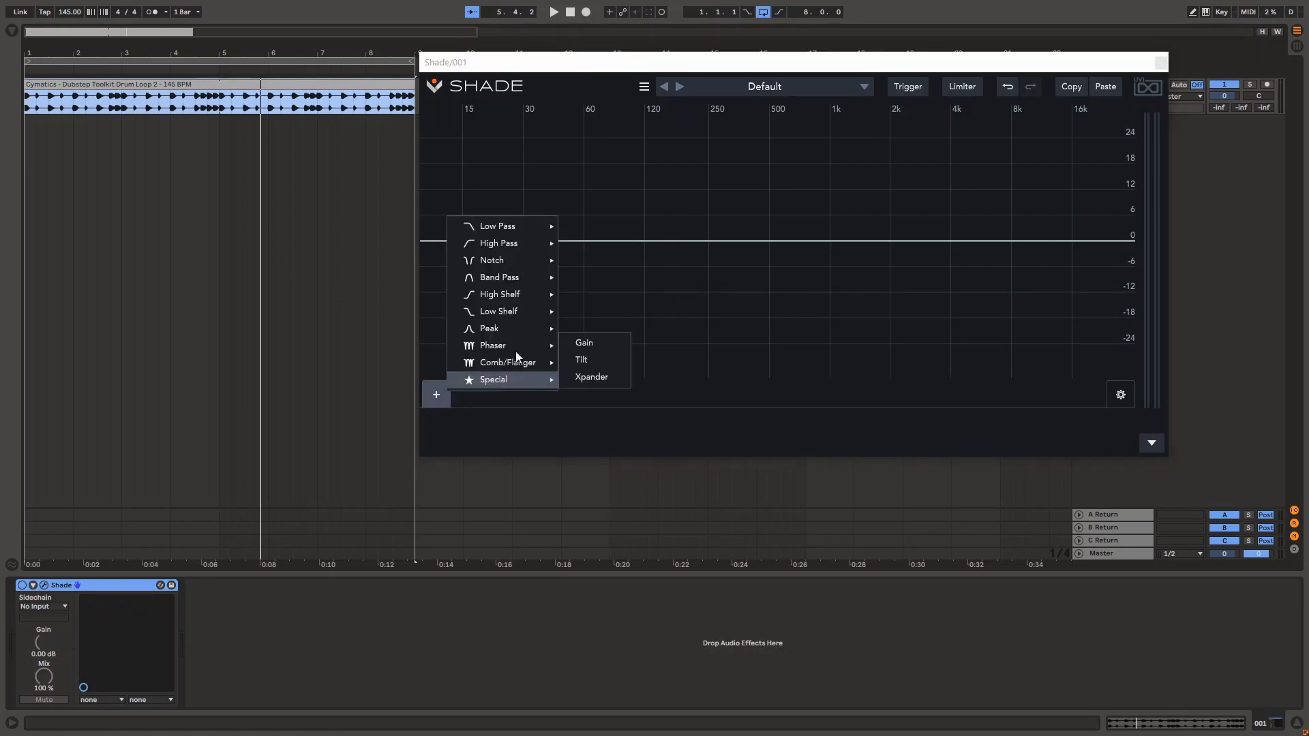
pyautogui.moveTo(548, 232)
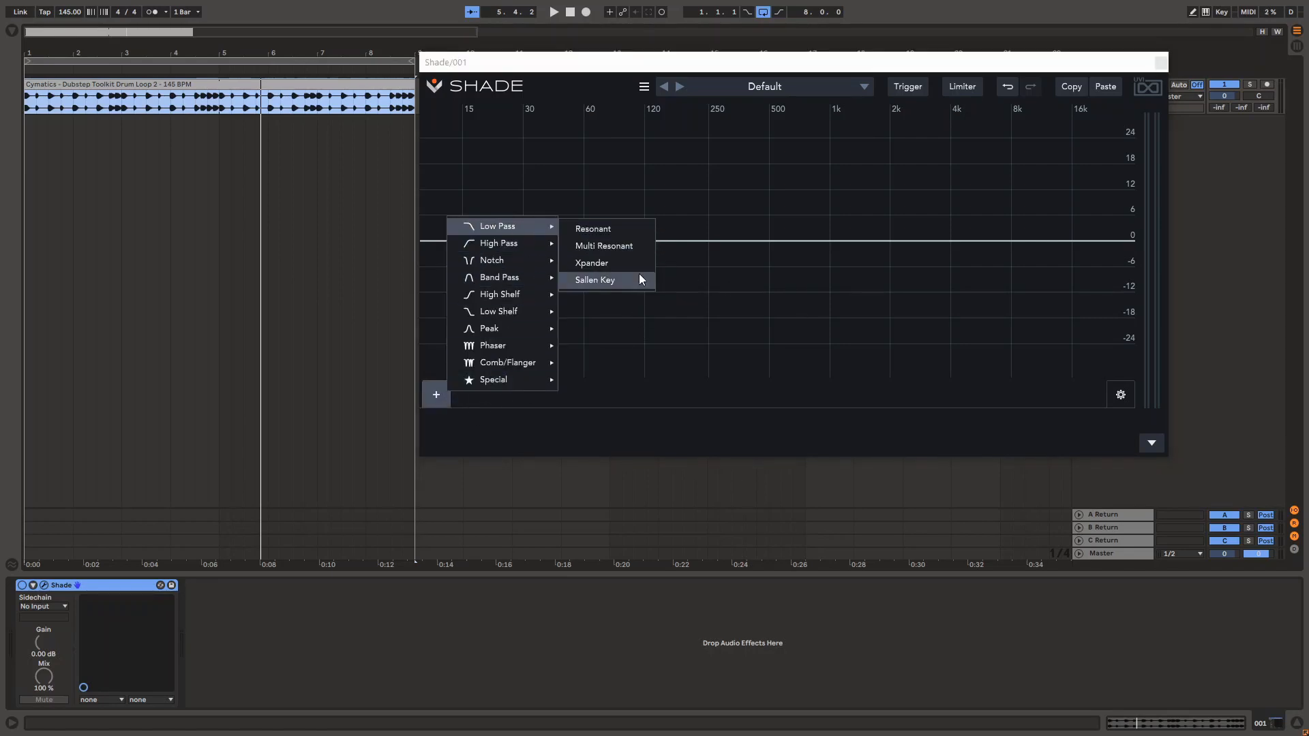
pyautogui.click(407, 263)
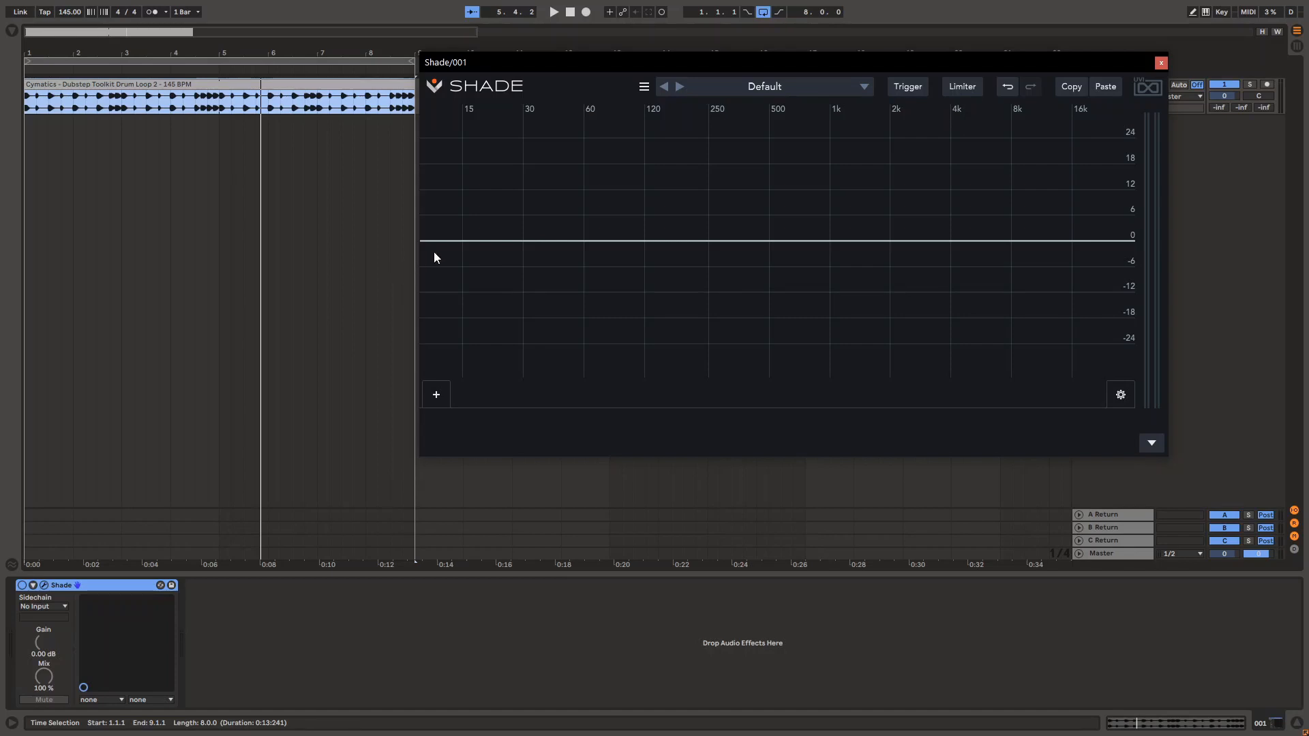
# Add a Peak band at about 64.1 Hz on the curve, boost it, and clear the test filter from the display
pyautogui.click(589, 240)
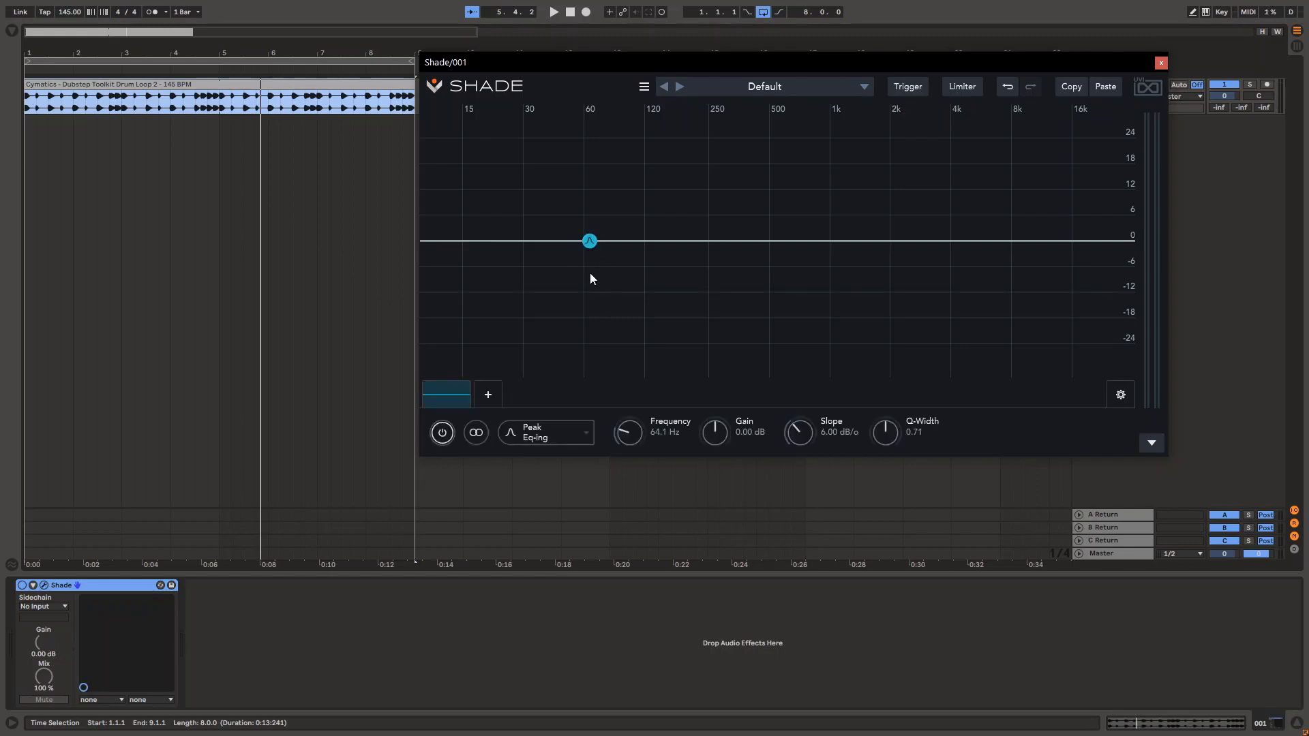
pyautogui.moveTo(585, 247); pyautogui.dragTo(592, 145)
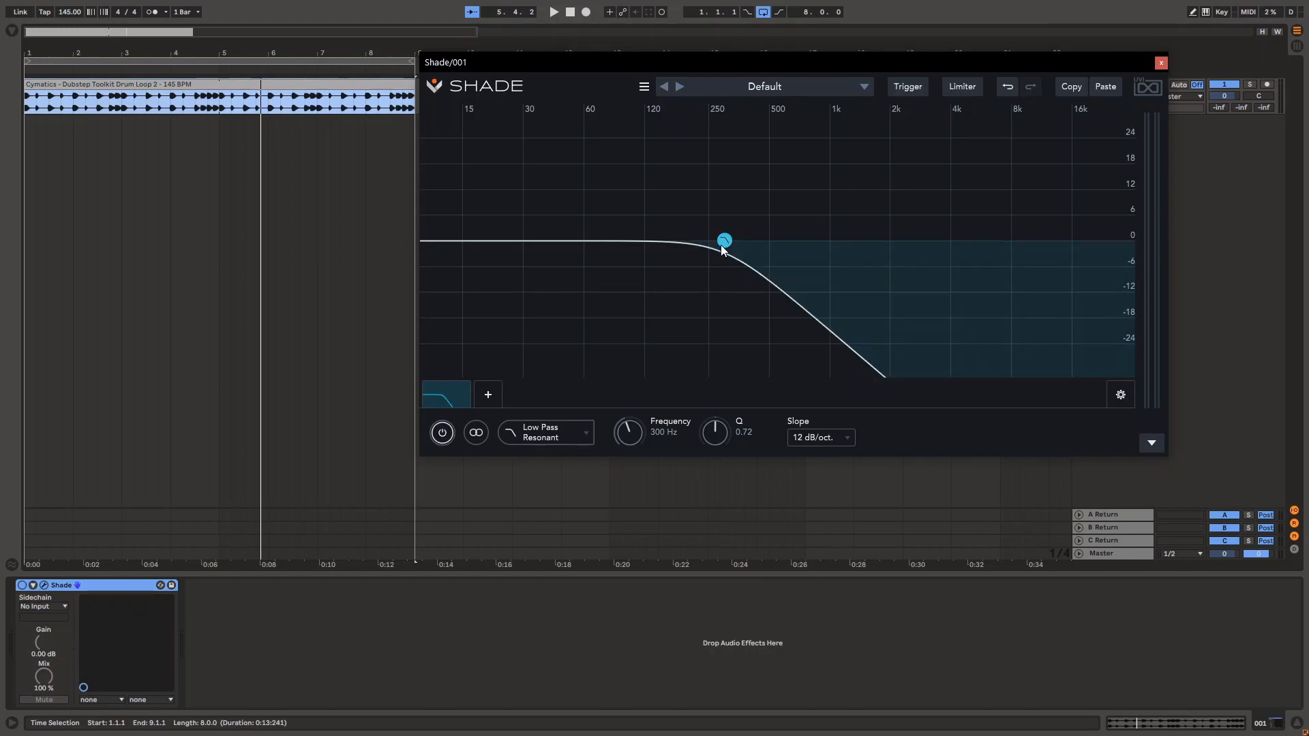
pyautogui.click(697, 284)
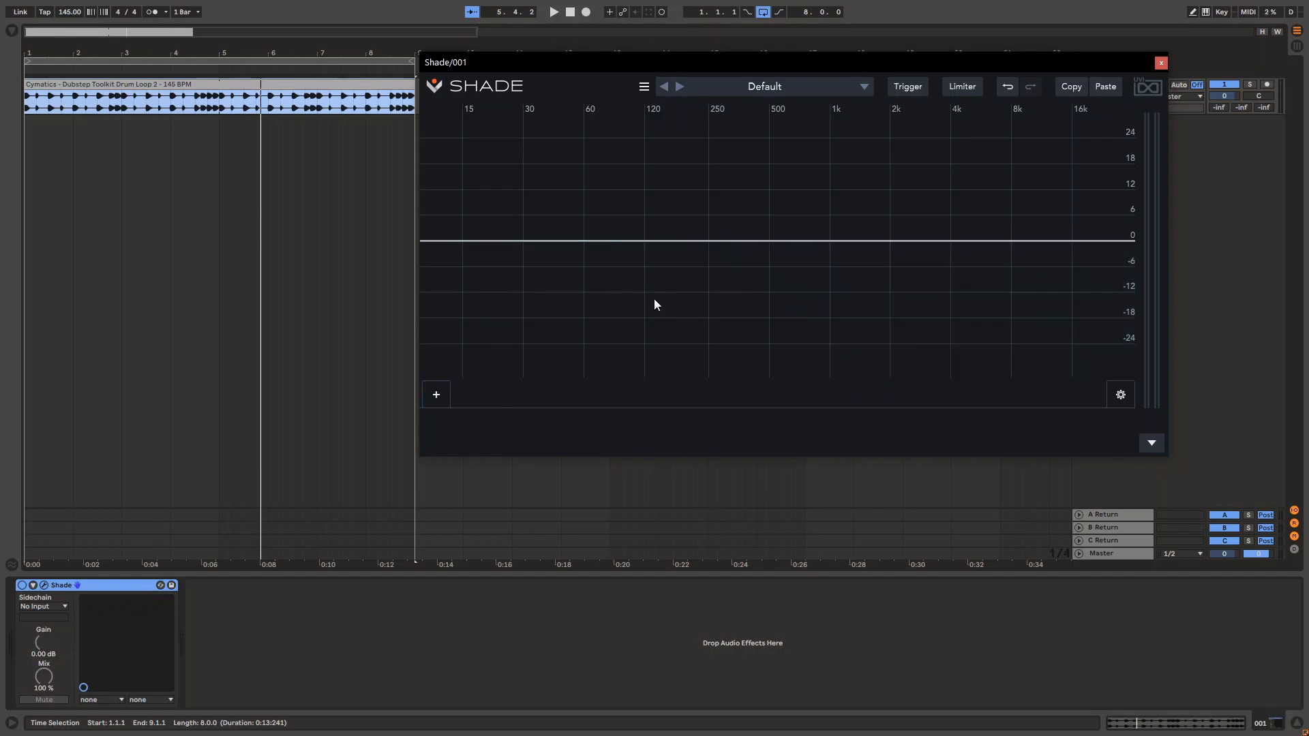
# Check which Band Pass filter types are offered for a new band, without adding one
pyautogui.click(436, 395)
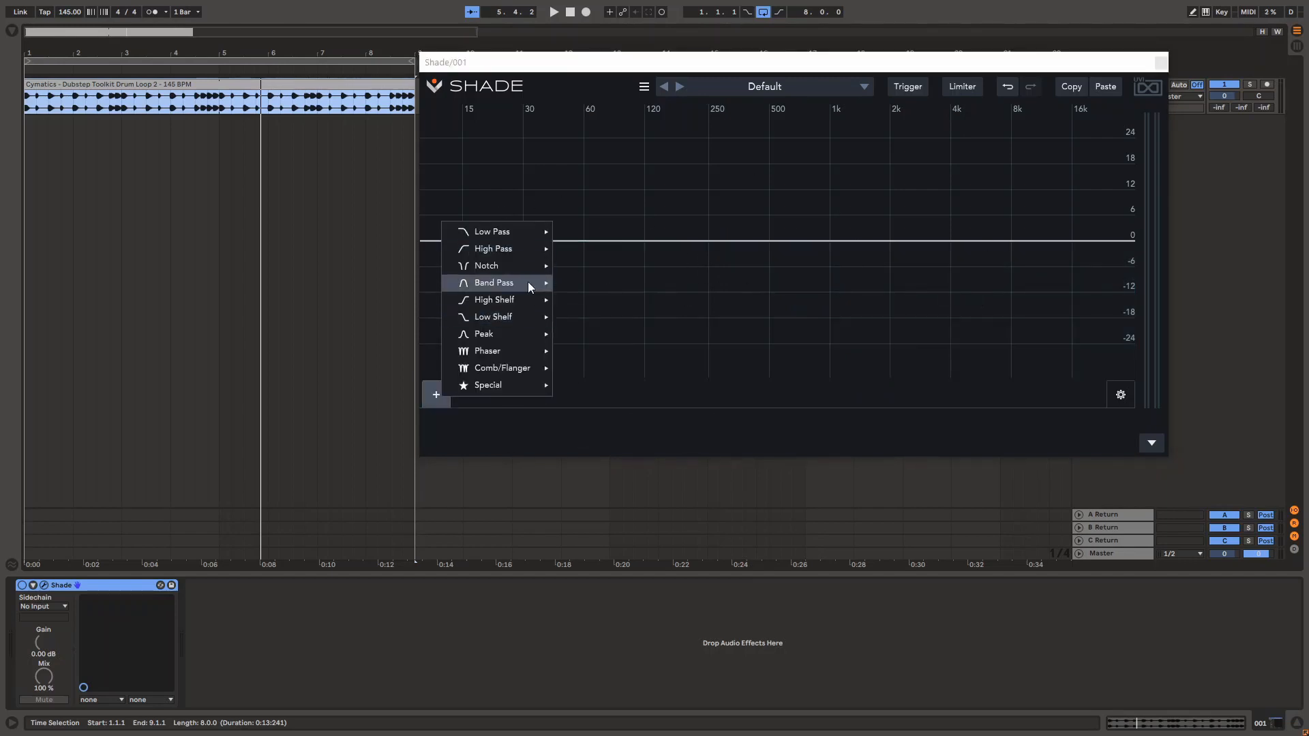
pyautogui.moveTo(528, 285)
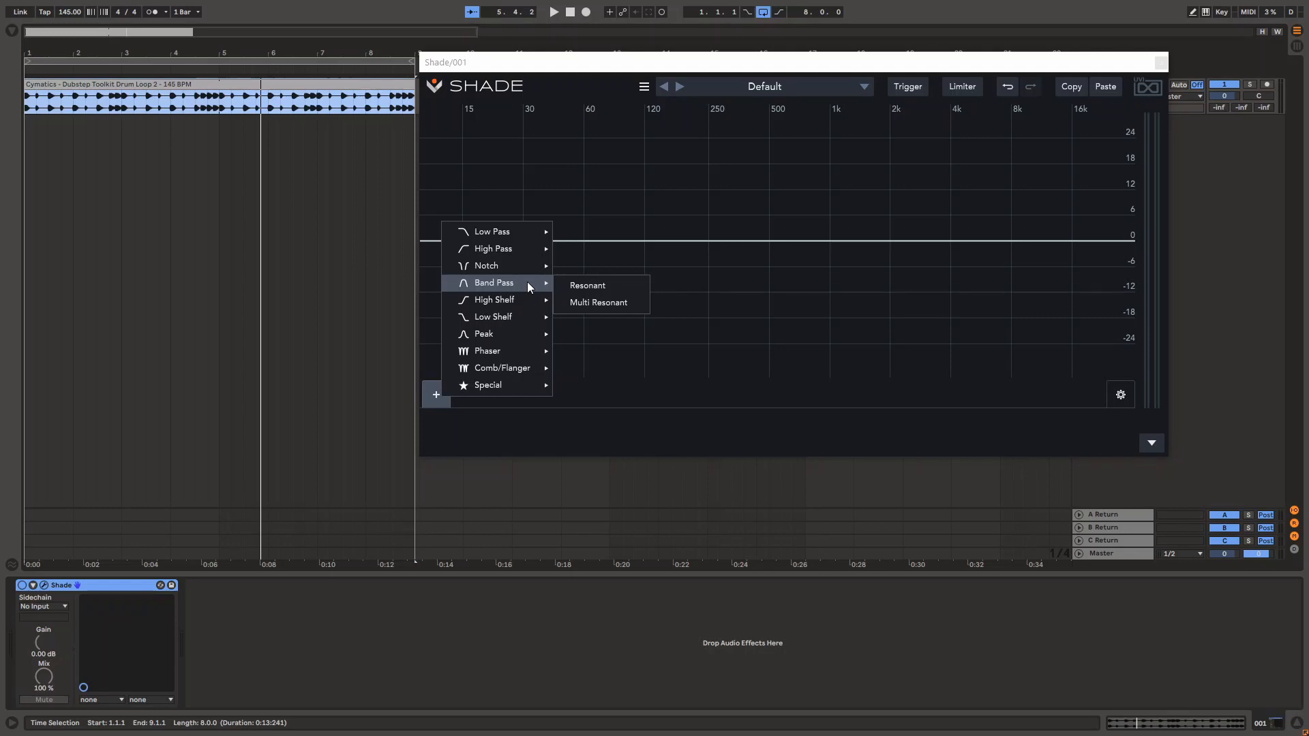
pyautogui.click(736, 314)
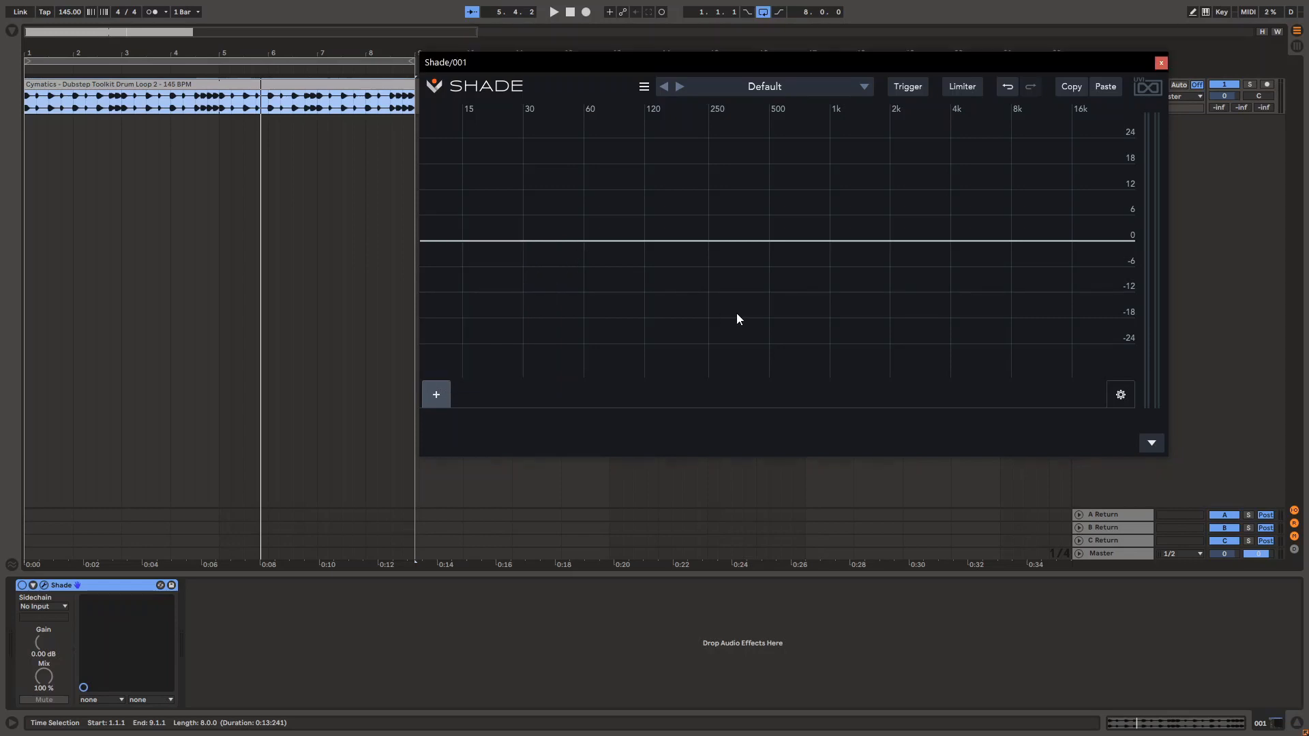
# Add seven bands along the 0 dB line: a low shelf at about 13.3 Hz, five peaks and a high shelf
pyautogui.doubleClick(452, 240)
pyautogui.doubleClick(593, 241)
pyautogui.doubleClick(693, 241)
pyautogui.doubleClick(807, 241)
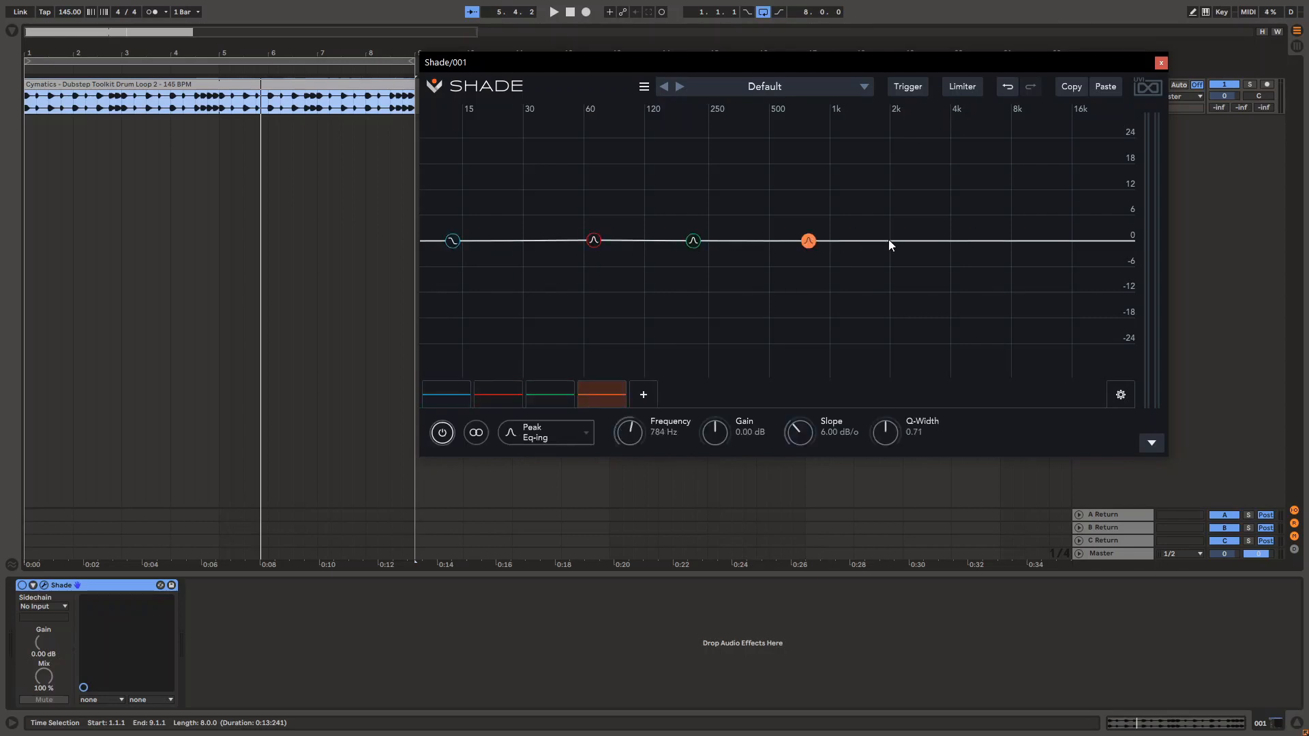
pyautogui.doubleClick(908, 241)
pyautogui.doubleClick(1043, 240)
pyautogui.doubleClick(990, 241)
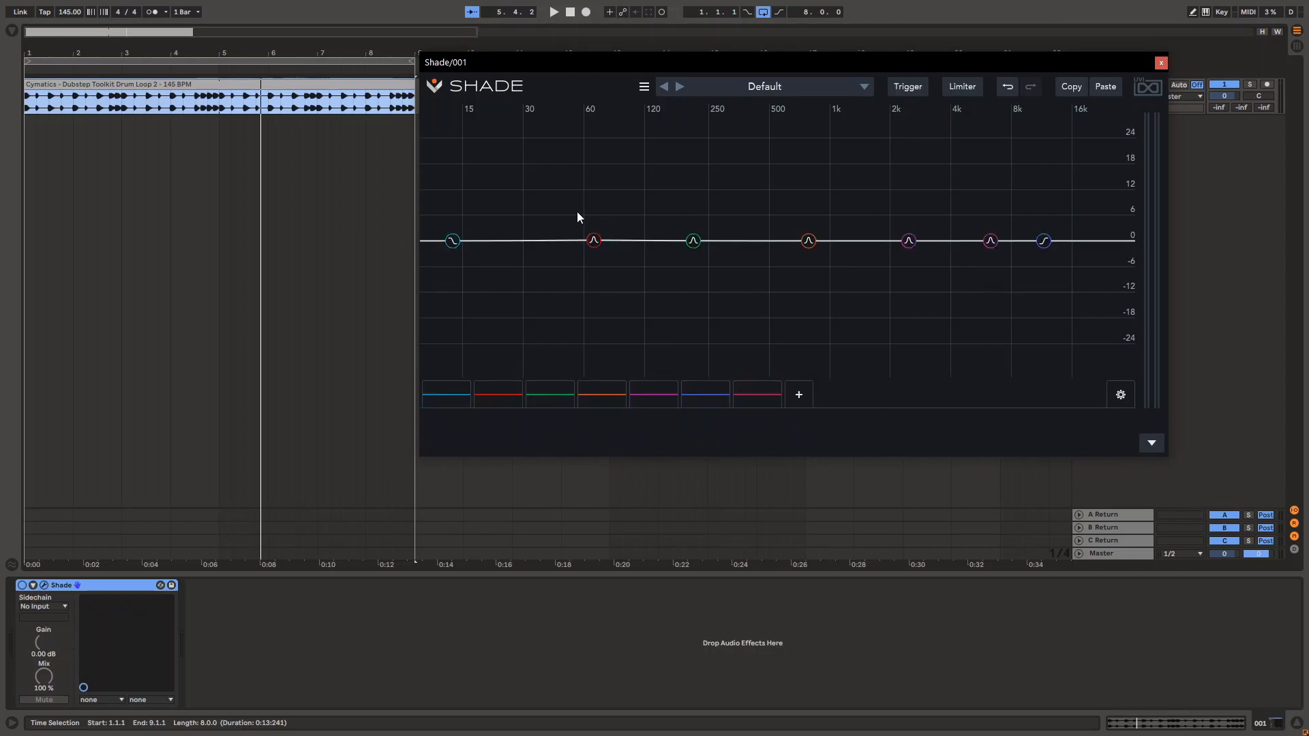
# Add two boosted Peak bands, a low shelf at about 20.0 Hz and 11.7 dB, and a high shelf at about 18.1 kHz and 13.1 dB
pyautogui.doubleClick(577, 212)
pyautogui.doubleClick(488, 193)
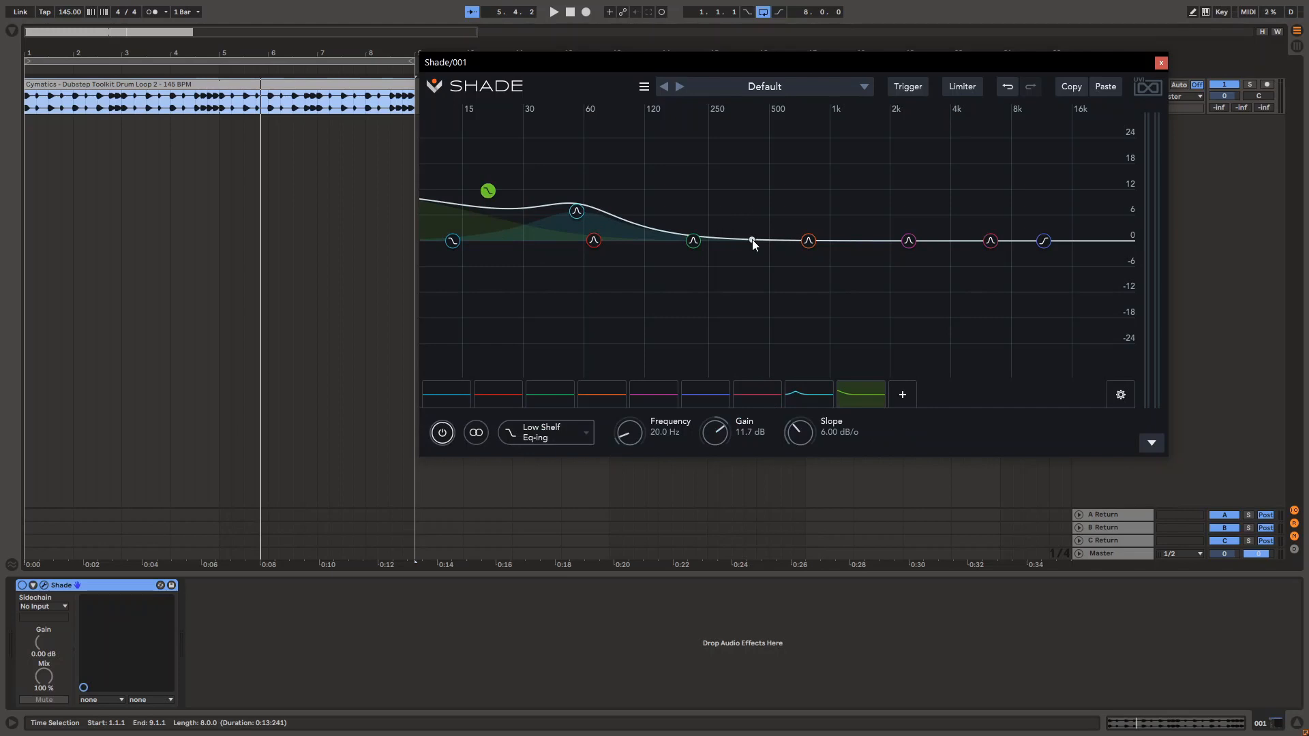
pyautogui.doubleClick(755, 180)
pyautogui.doubleClick(1083, 185)
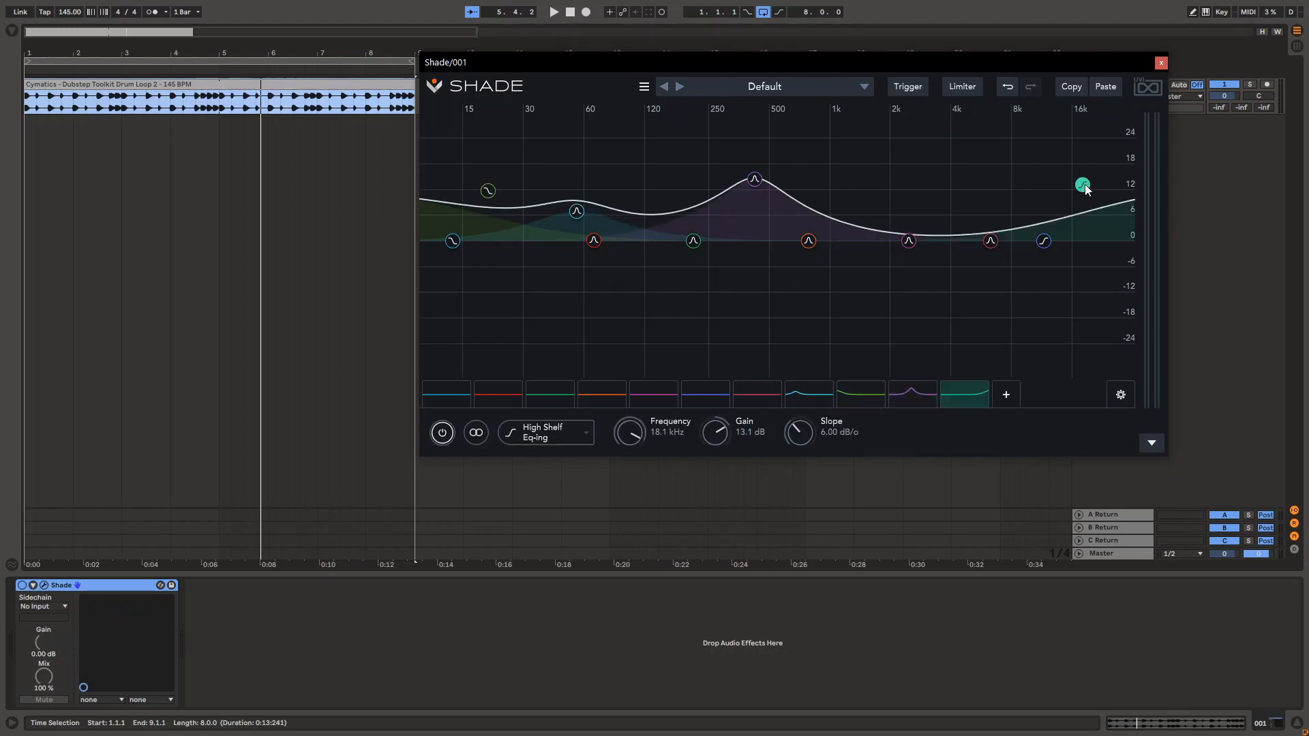
# Add a Peak band at about 3.30 kHz with -23.6 dB gain and another at about 99.2 Hz with 2.31 dB
pyautogui.doubleClick(953, 236)
pyautogui.moveTo(953, 239); pyautogui.dragTo(933, 342)
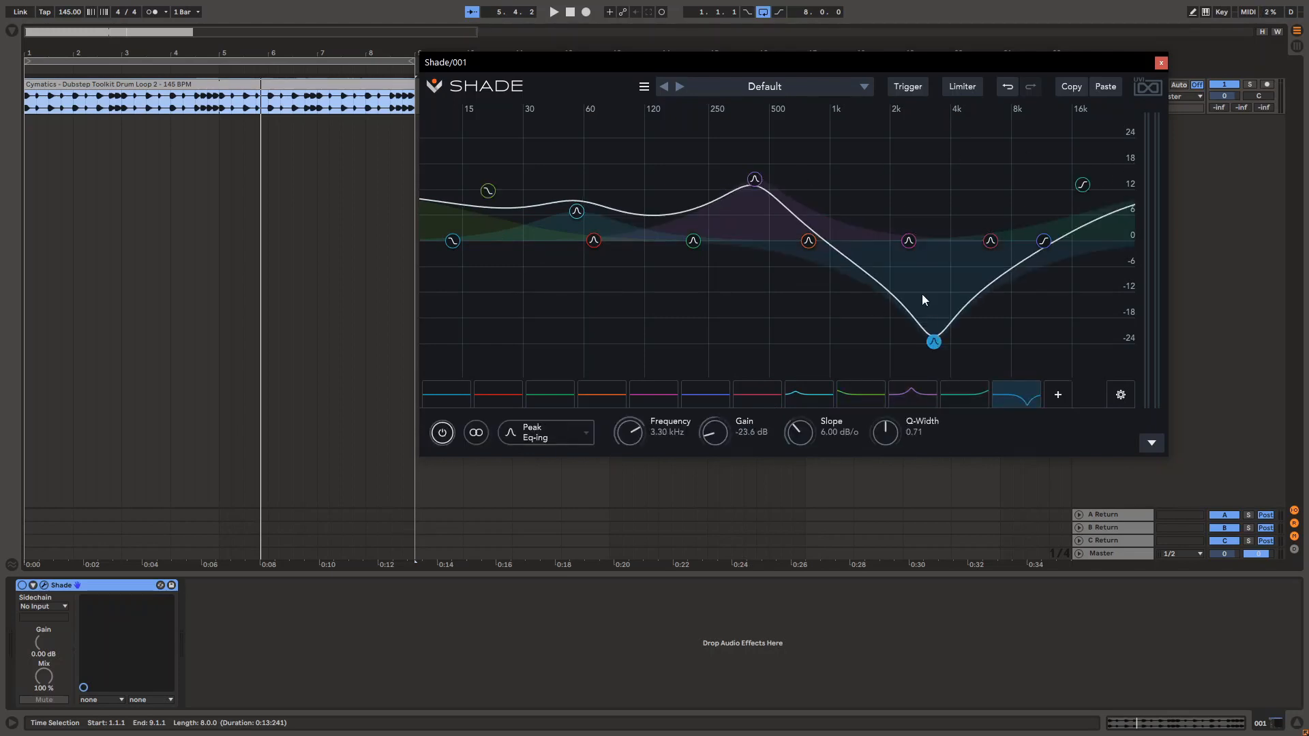
pyautogui.doubleClick(628, 231)
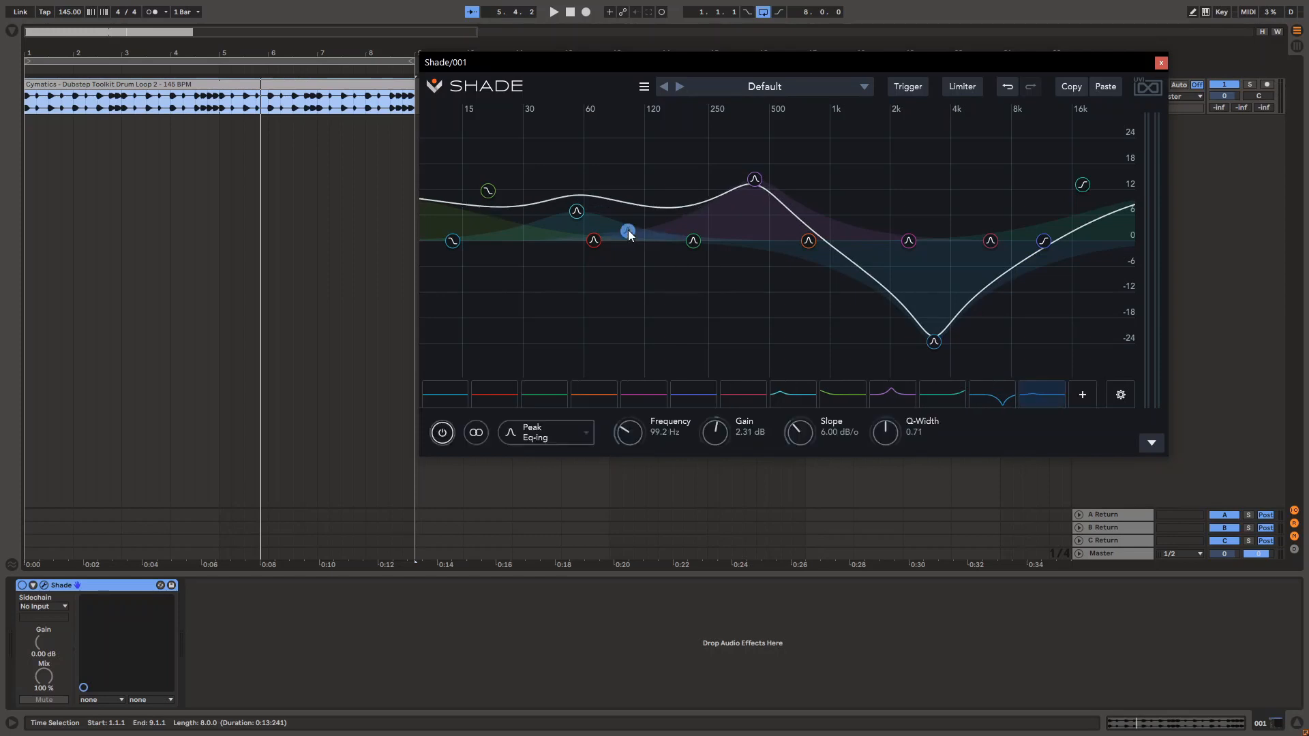
# Add five more bands: a low boost, a high-pass, a cut below 250 Hz, a boost below 4 kHz and a 12.5 dB peak at about 1.38 kHz
pyautogui.doubleClick(545, 181)
pyautogui.doubleClick(502, 241)
pyautogui.doubleClick(694, 288)
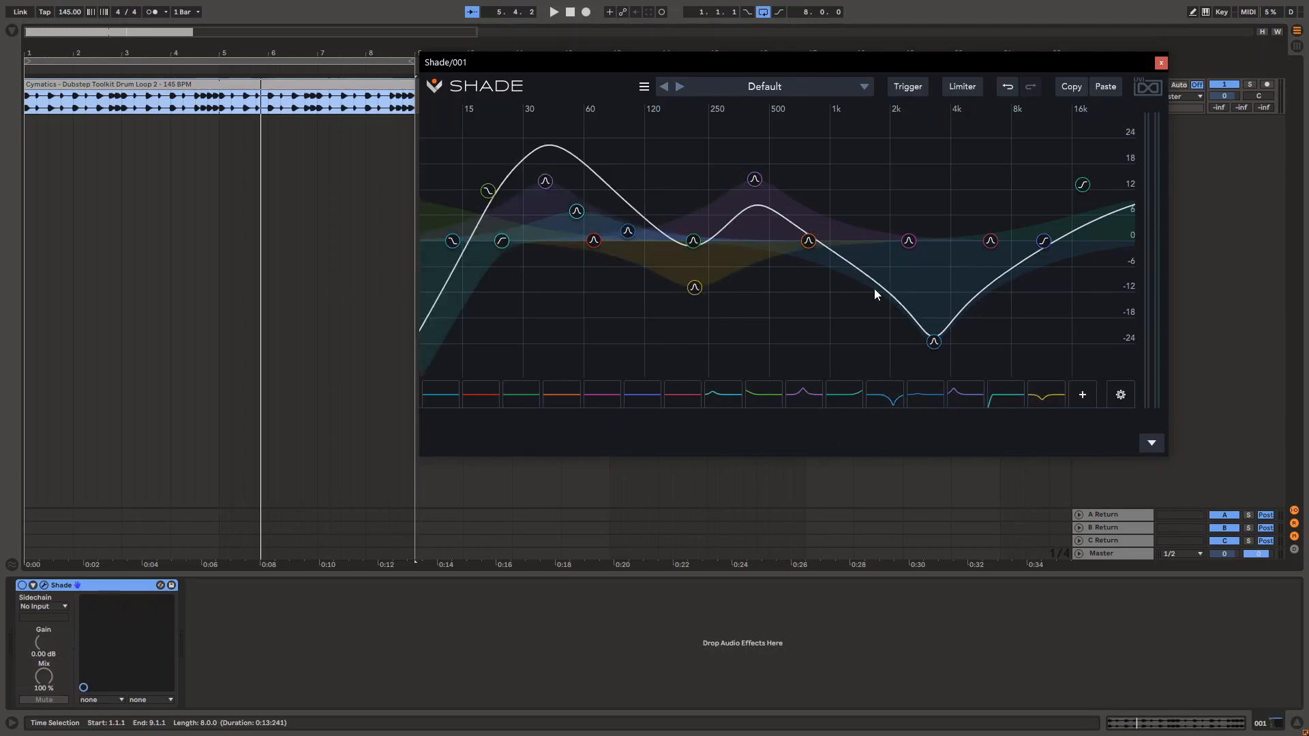
pyautogui.doubleClick(947, 181)
pyautogui.doubleClick(857, 187)
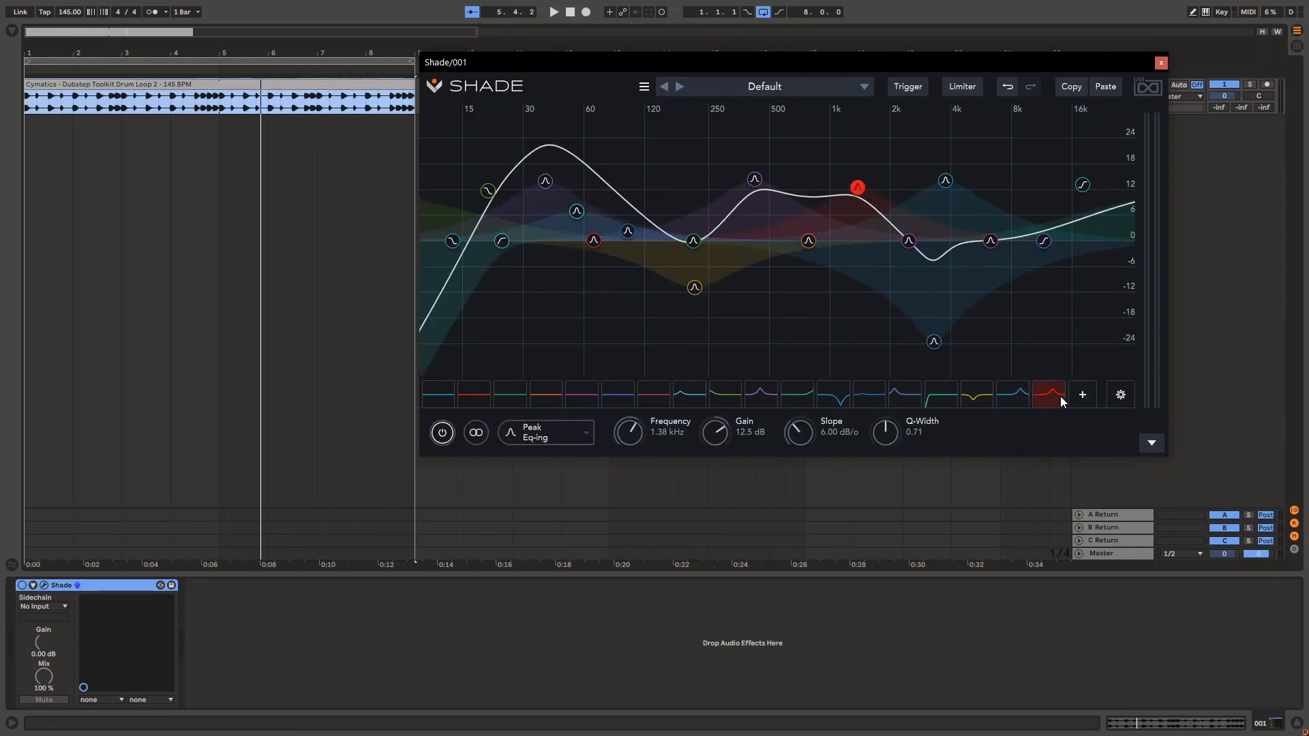
# Select all the filter bands in Shade and delete them together
pyautogui.hotkey('ctrl', 'a')
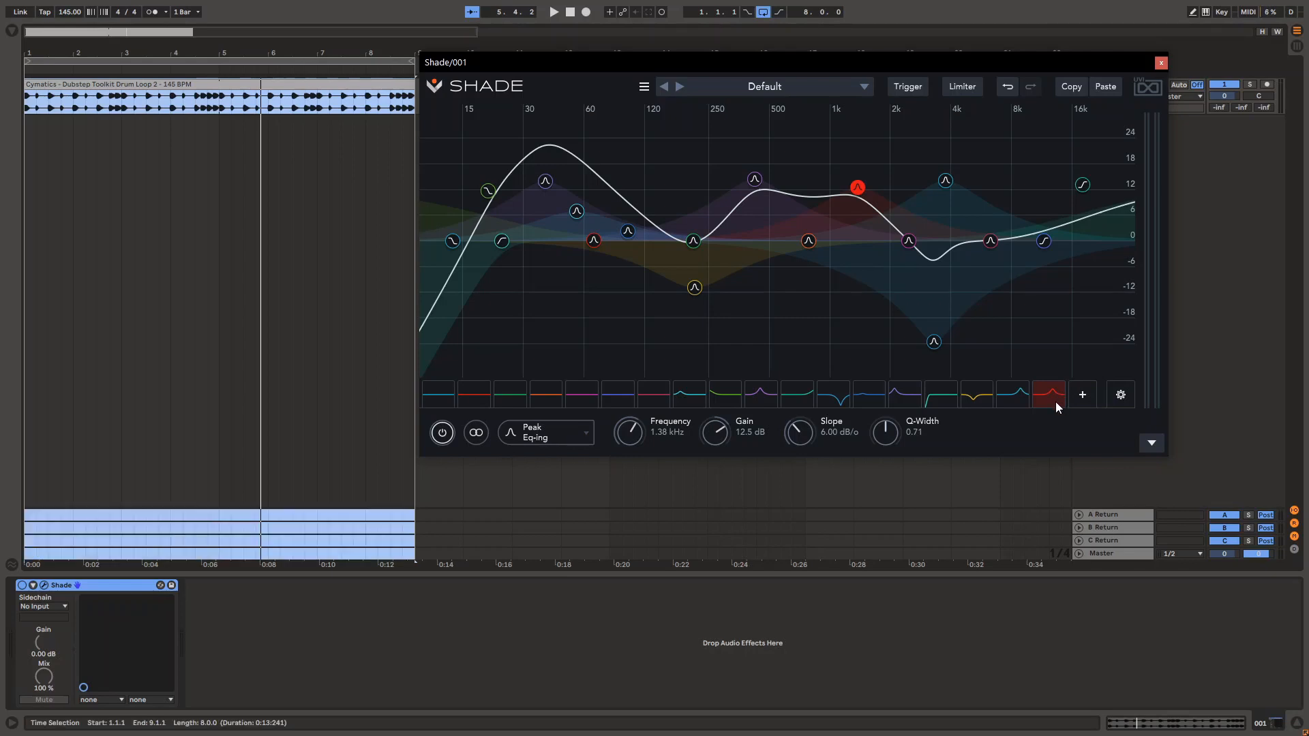
pyautogui.click(432, 396)
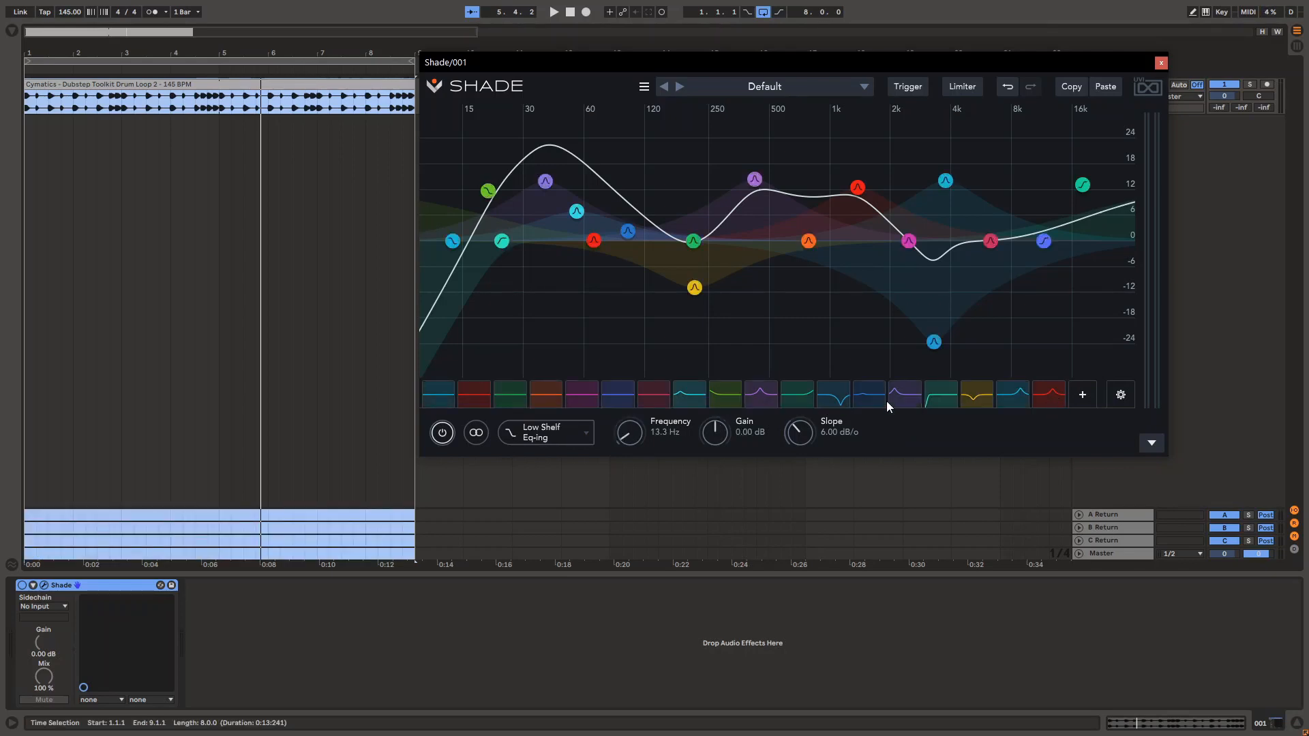
pyautogui.rightClick(1046, 390)
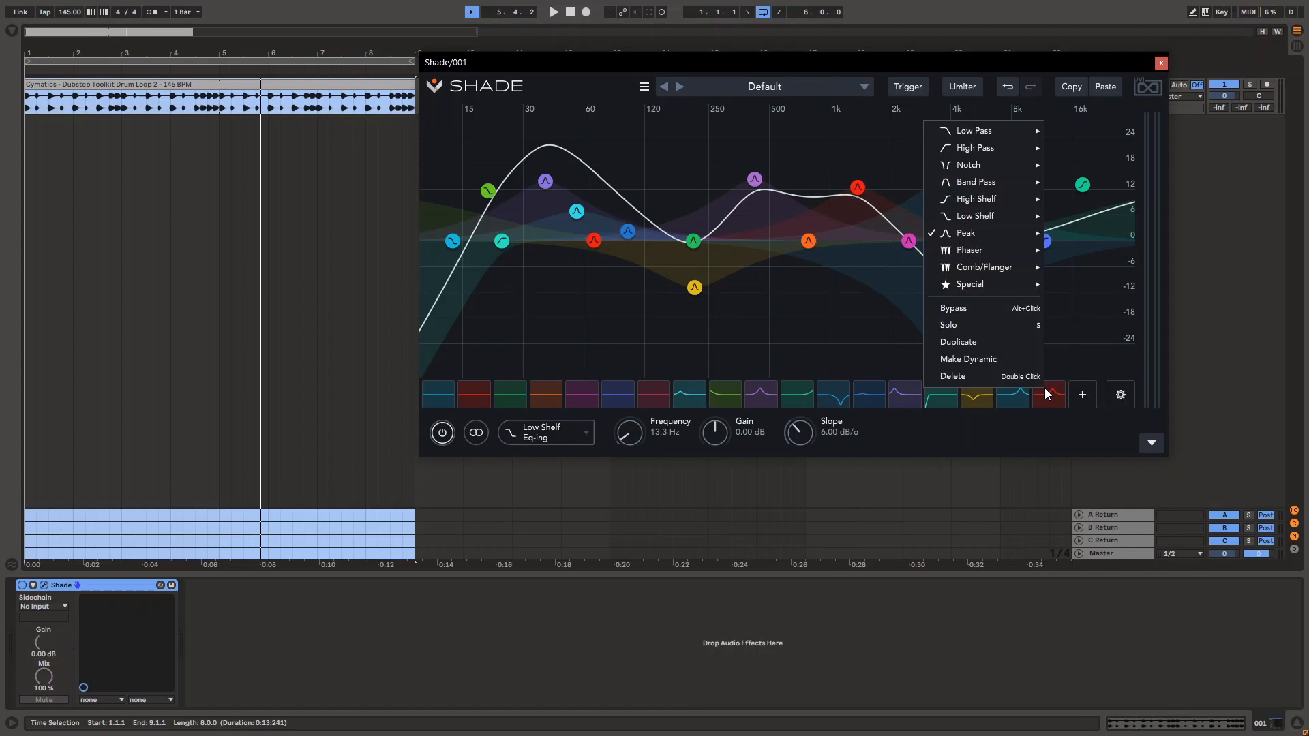
pyautogui.click(977, 377)
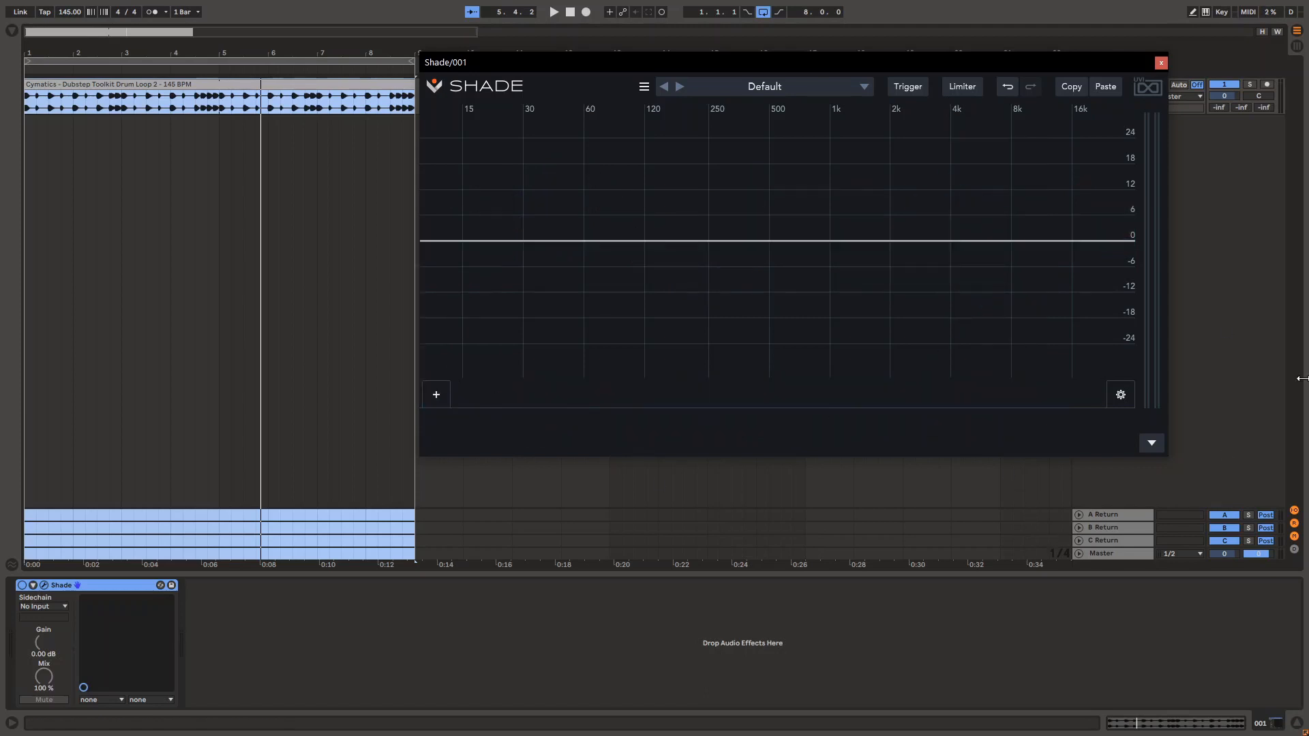
# Add a Low Pass Resonant band at 1.00 kHz and duplicate it until there are eleven identical bands
pyautogui.click(441, 395)
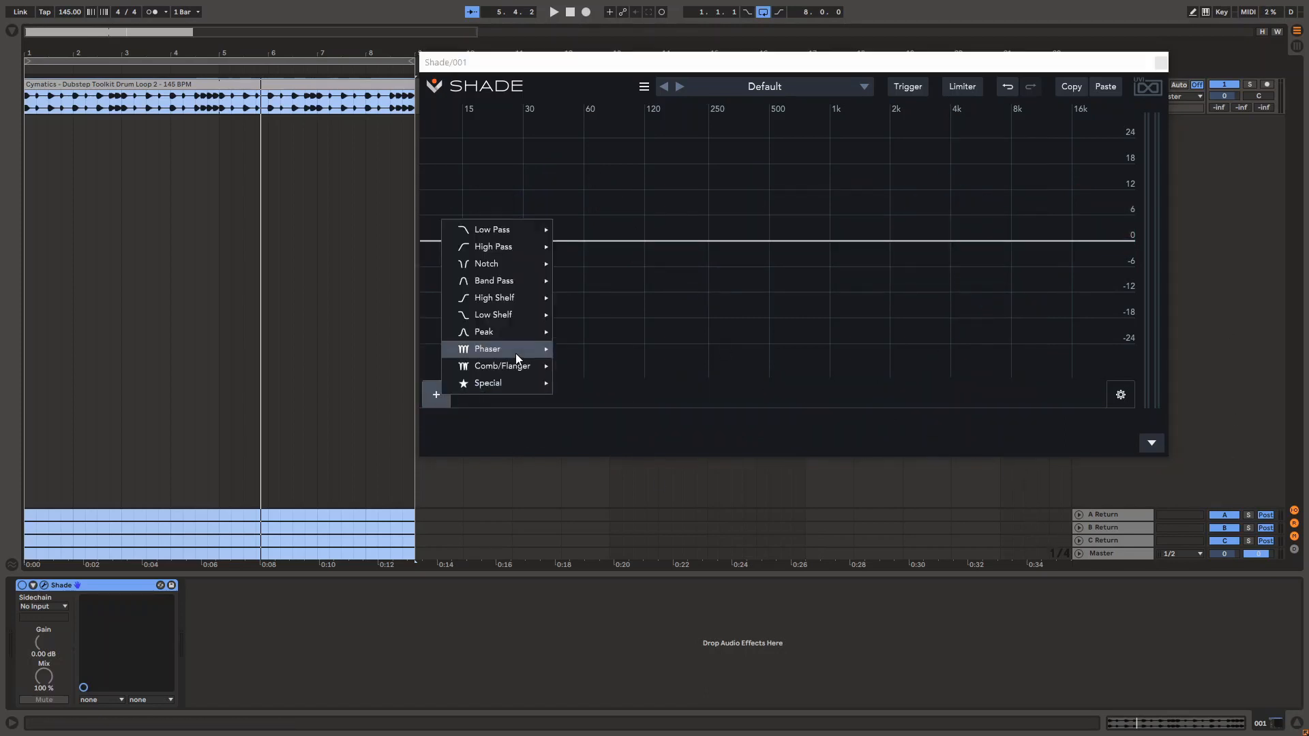
pyautogui.click(467, 406)
pyautogui.click(439, 395)
pyautogui.moveTo(533, 244)
pyautogui.click(584, 236)
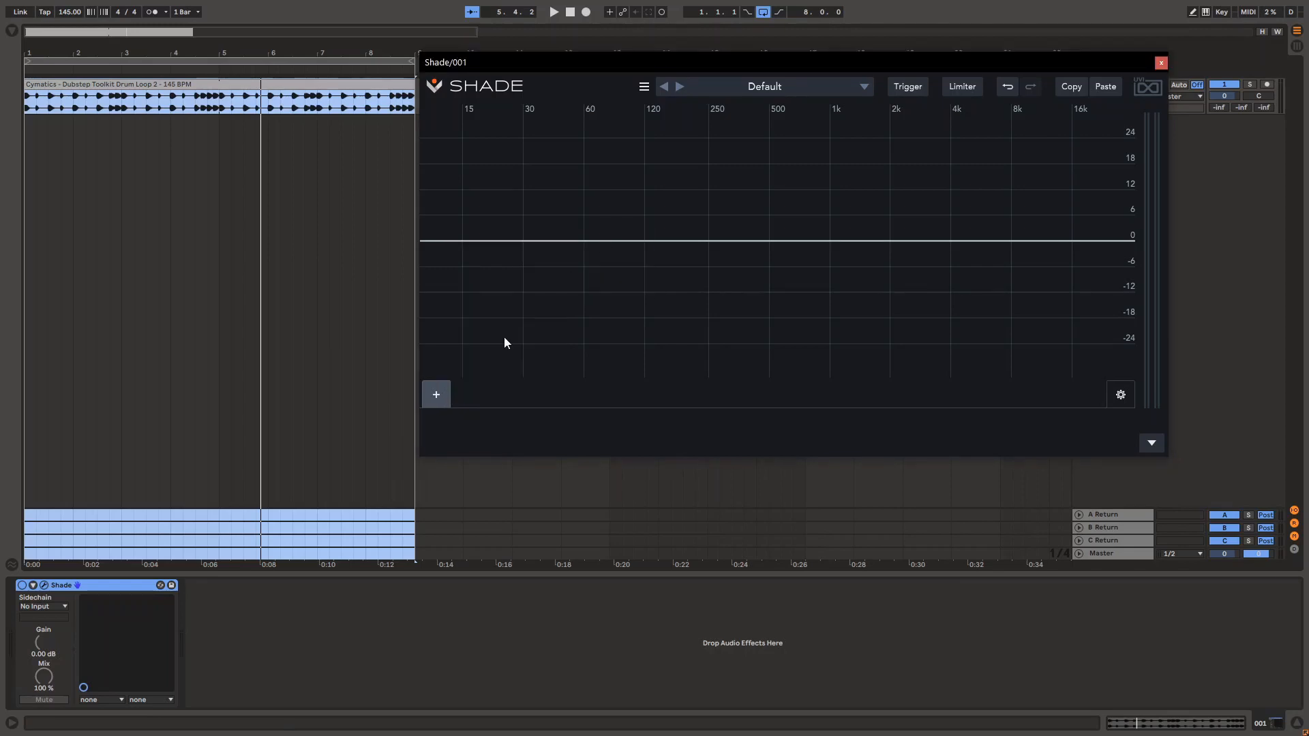
pyautogui.moveTo(445, 392); pyautogui.dragTo(577, 395)
pyautogui.keyDown('shift'); pyautogui.click(550, 399); pyautogui.keyUp('shift')
pyautogui.moveTo(550, 399); pyautogui.dragTo(628, 399)
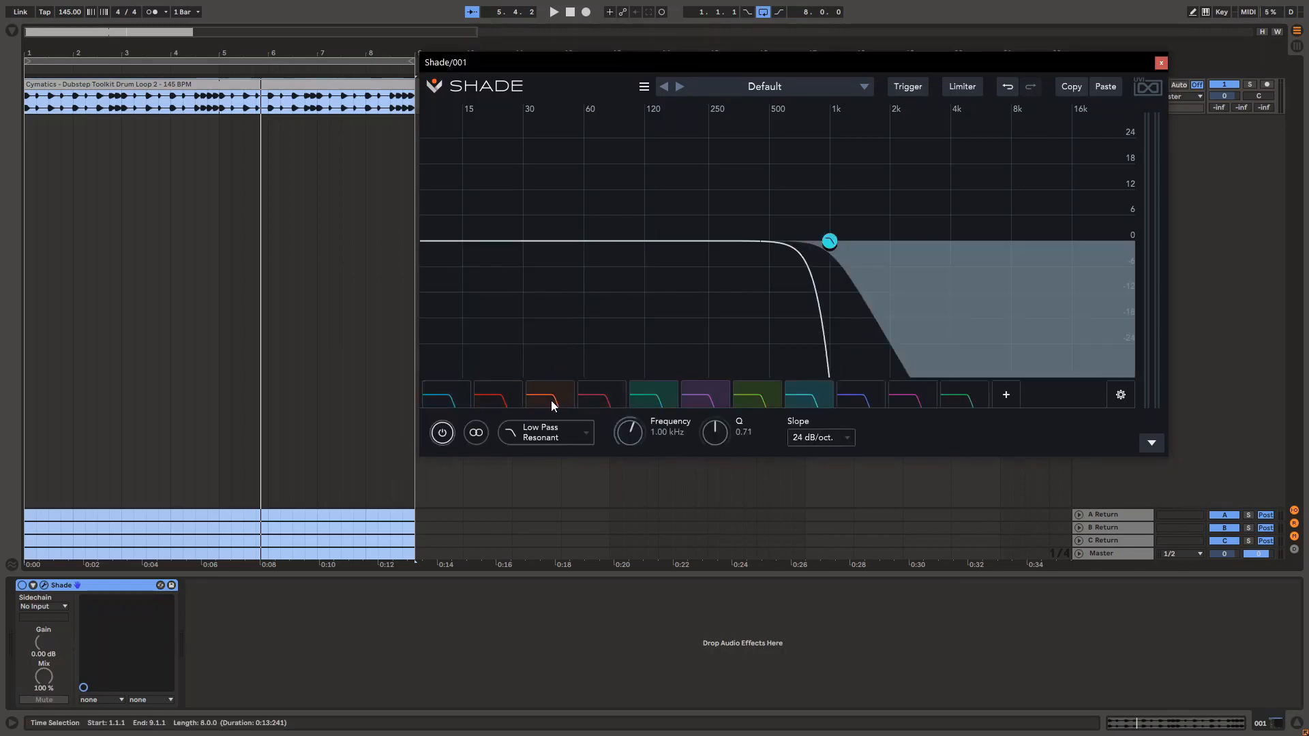
# Select all eleven low-pass bands and duplicate them together to make 22 bands
pyautogui.click(944, 395)
pyautogui.keyDown('shift'); pyautogui.click(457, 400); pyautogui.keyUp('shift')
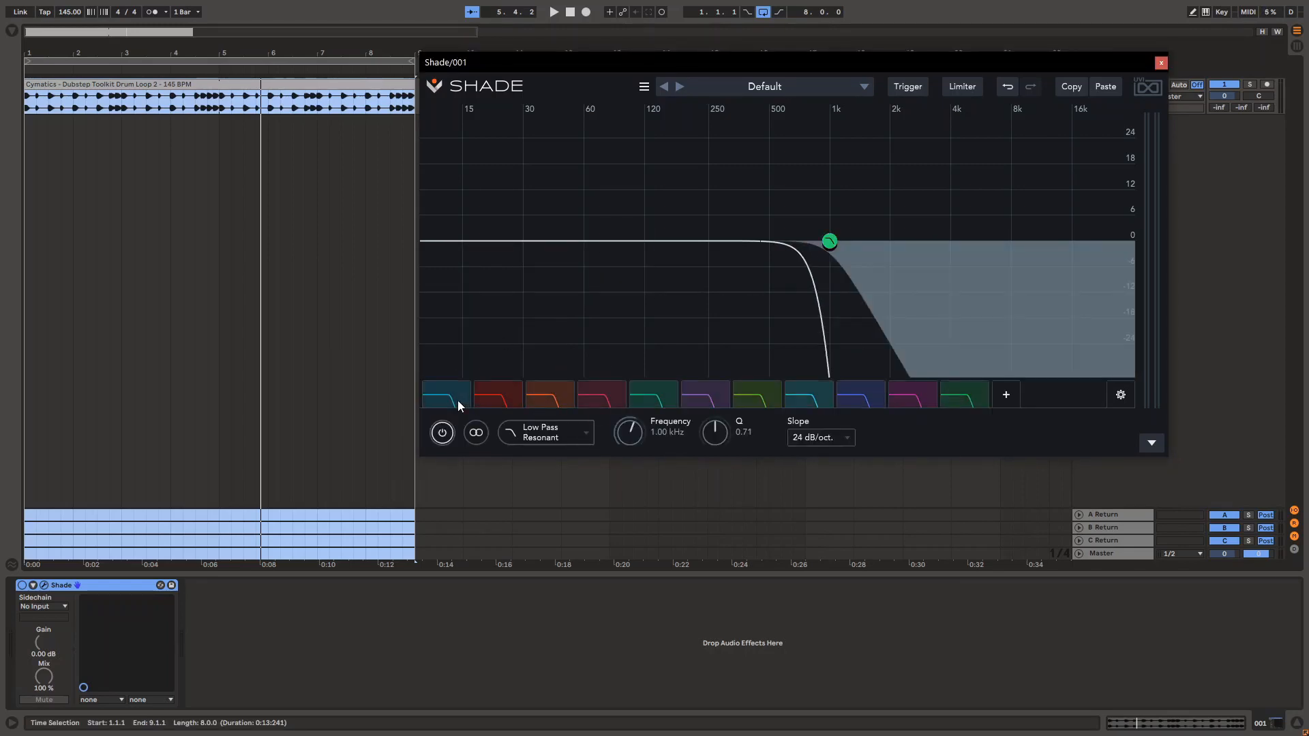
pyautogui.moveTo(451, 395); pyautogui.dragTo(1097, 379)
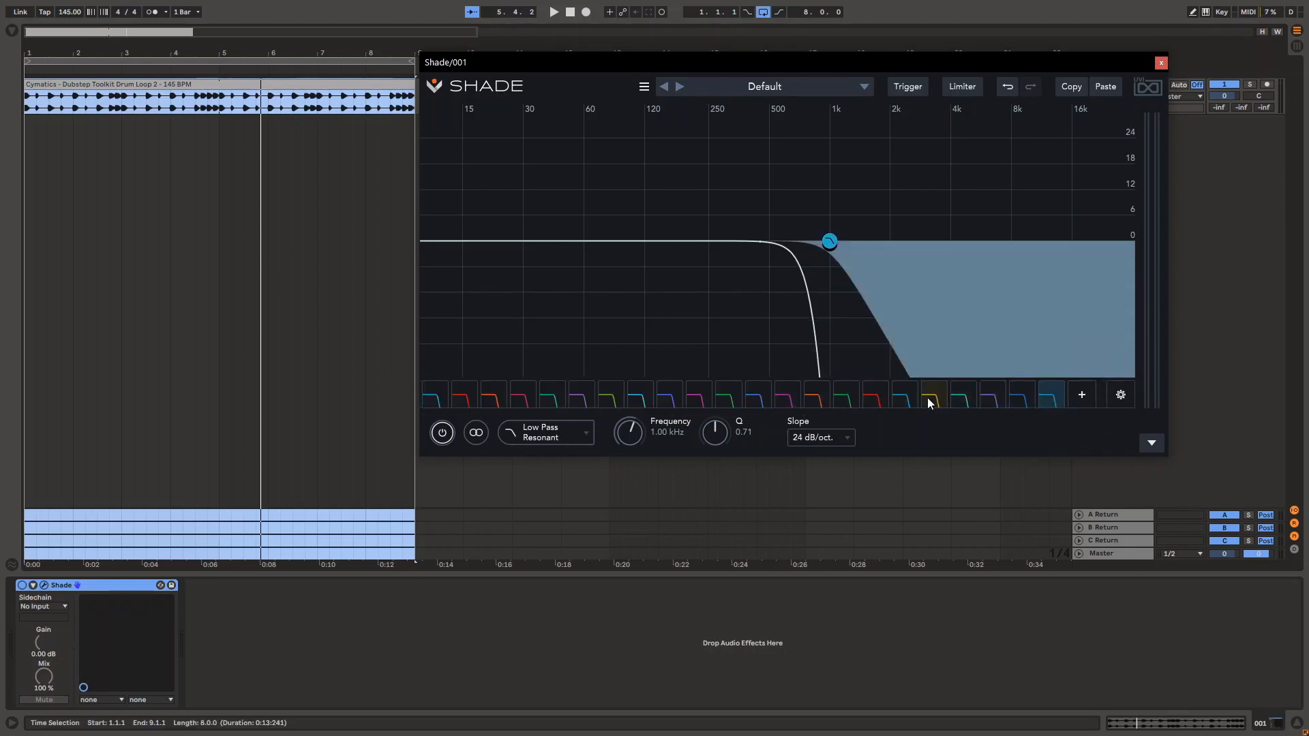
# Select all 22 low-pass bands and delete them together
pyautogui.keyDown('shift'); pyautogui.click(432, 397); pyautogui.keyUp('shift')
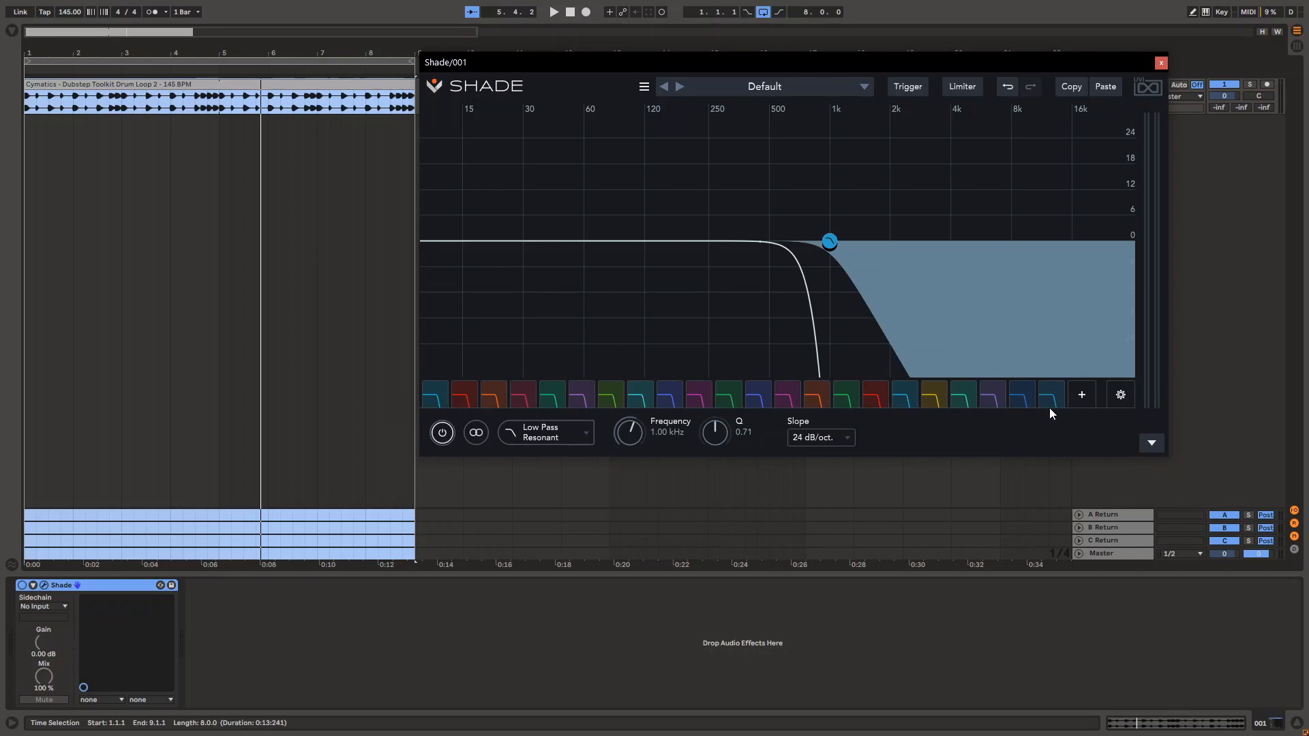
pyautogui.rightClick(1028, 396)
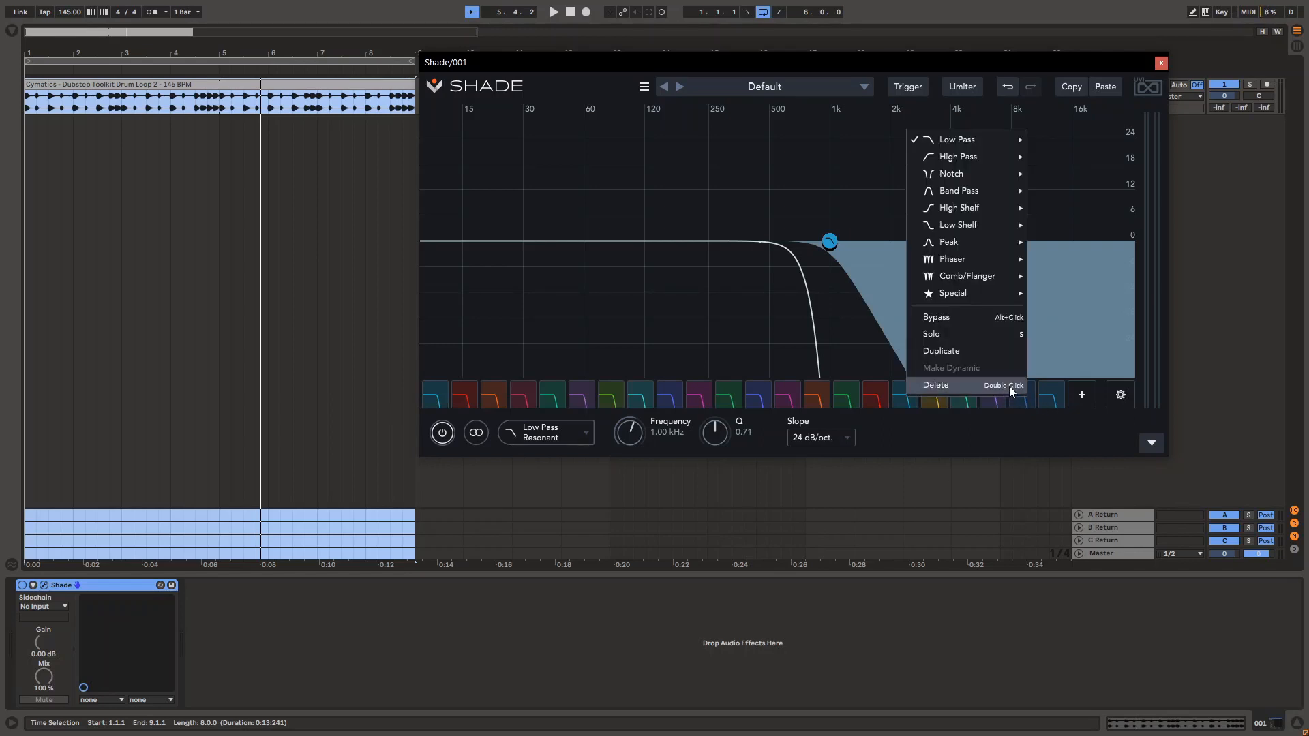
pyautogui.click(1012, 386)
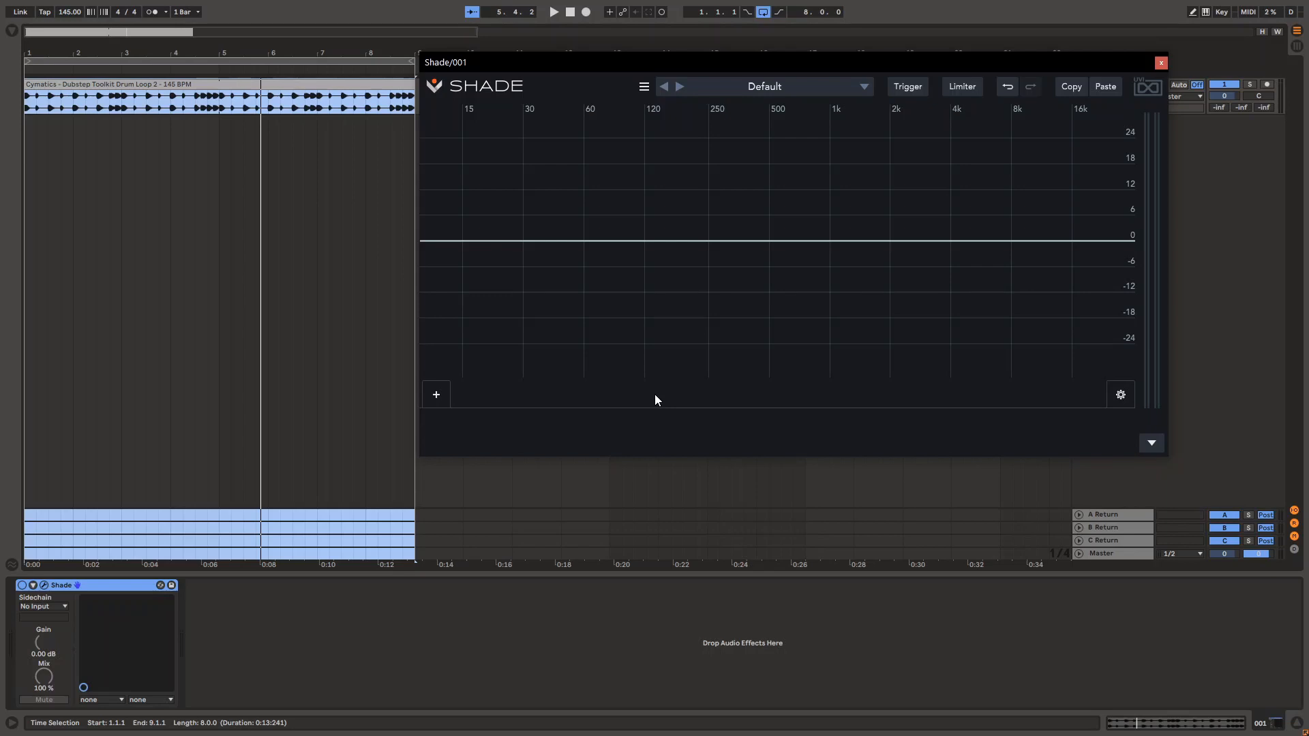
# Browse the filter types, add a Notch Resonant band and set its slope to 96 dB/oct
pyautogui.click(443, 391)
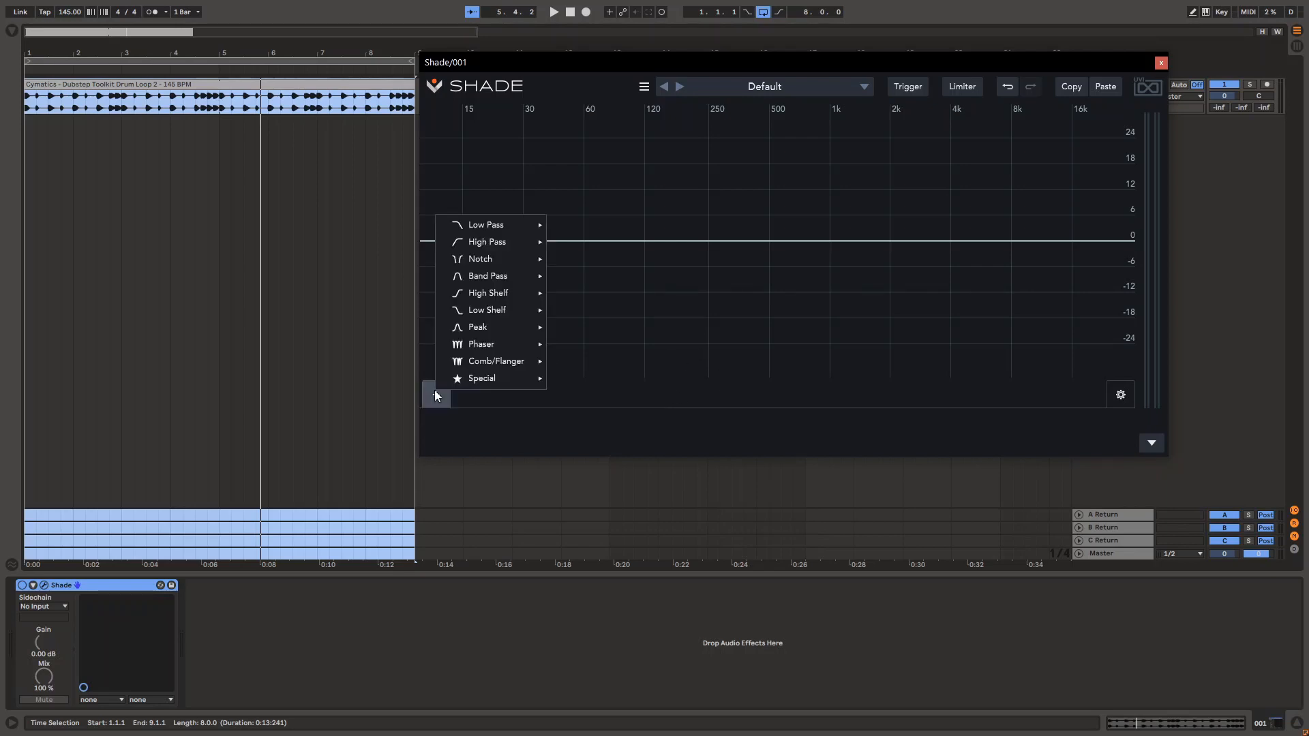
pyautogui.moveTo(452, 377)
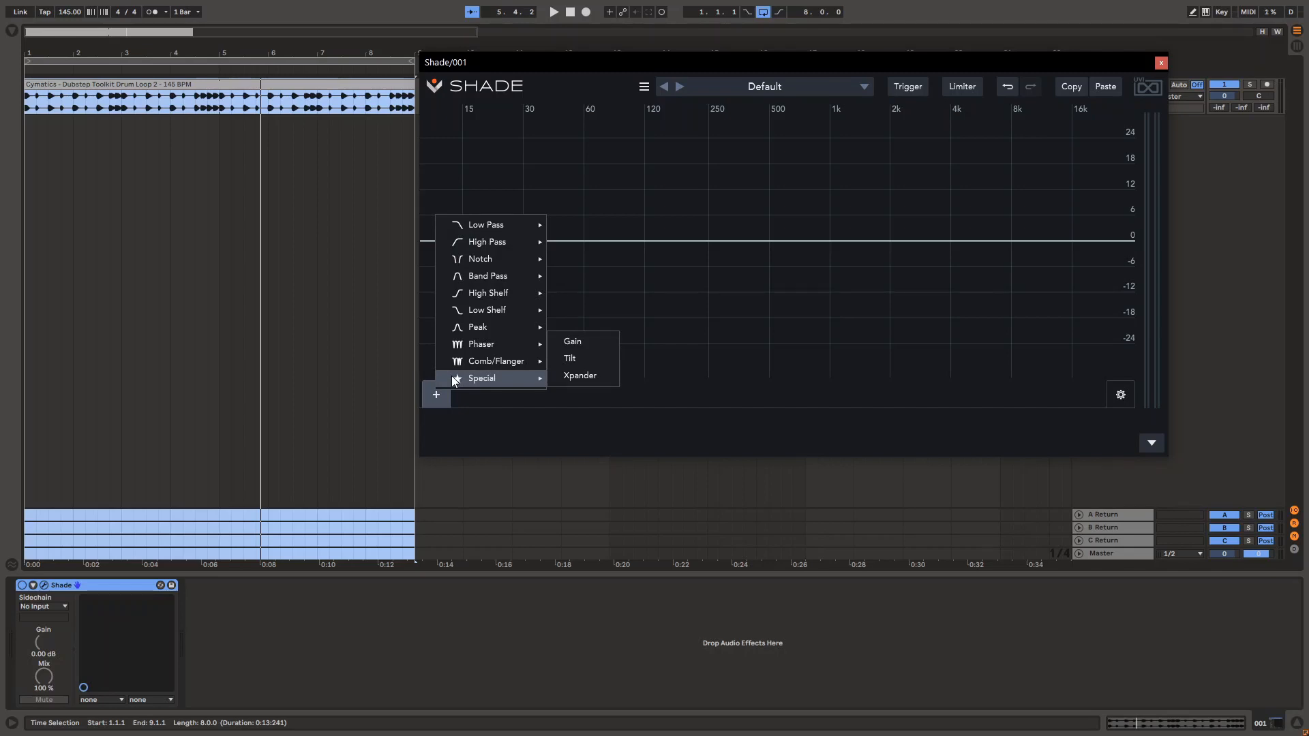
pyautogui.moveTo(488, 312)
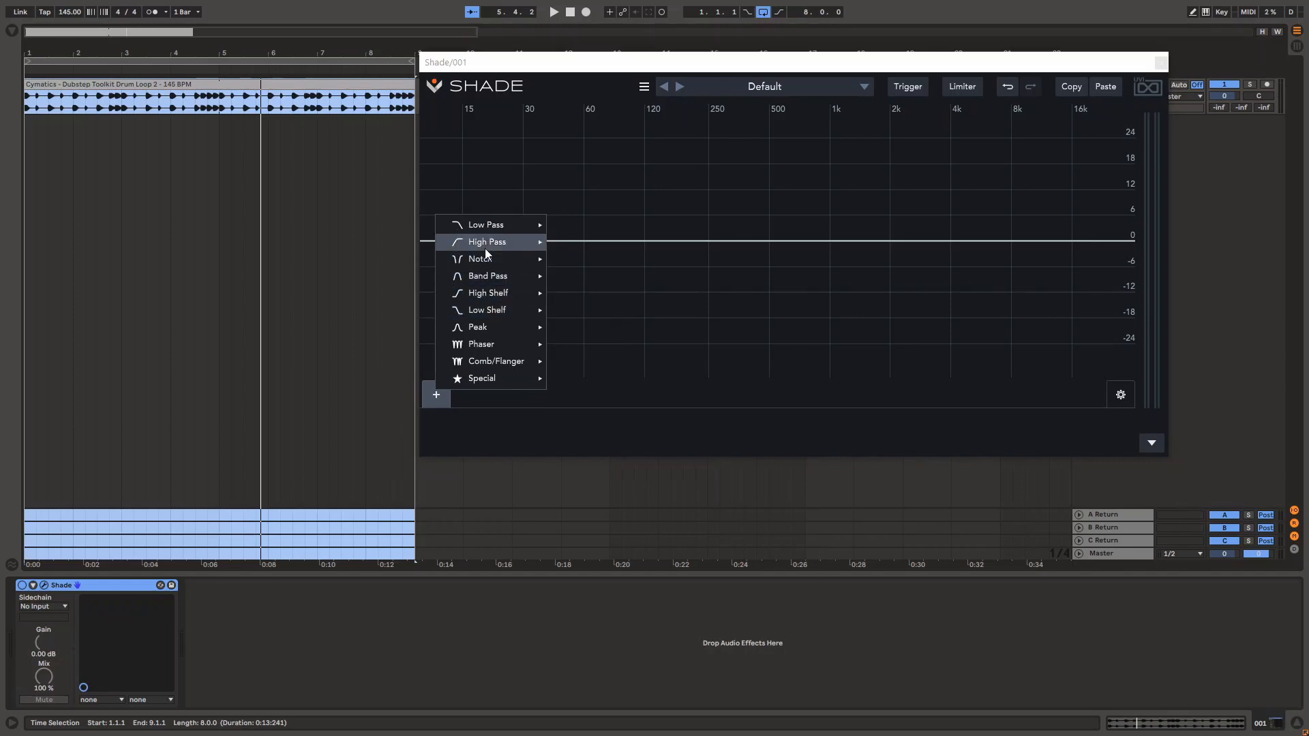
pyautogui.moveTo(500, 222)
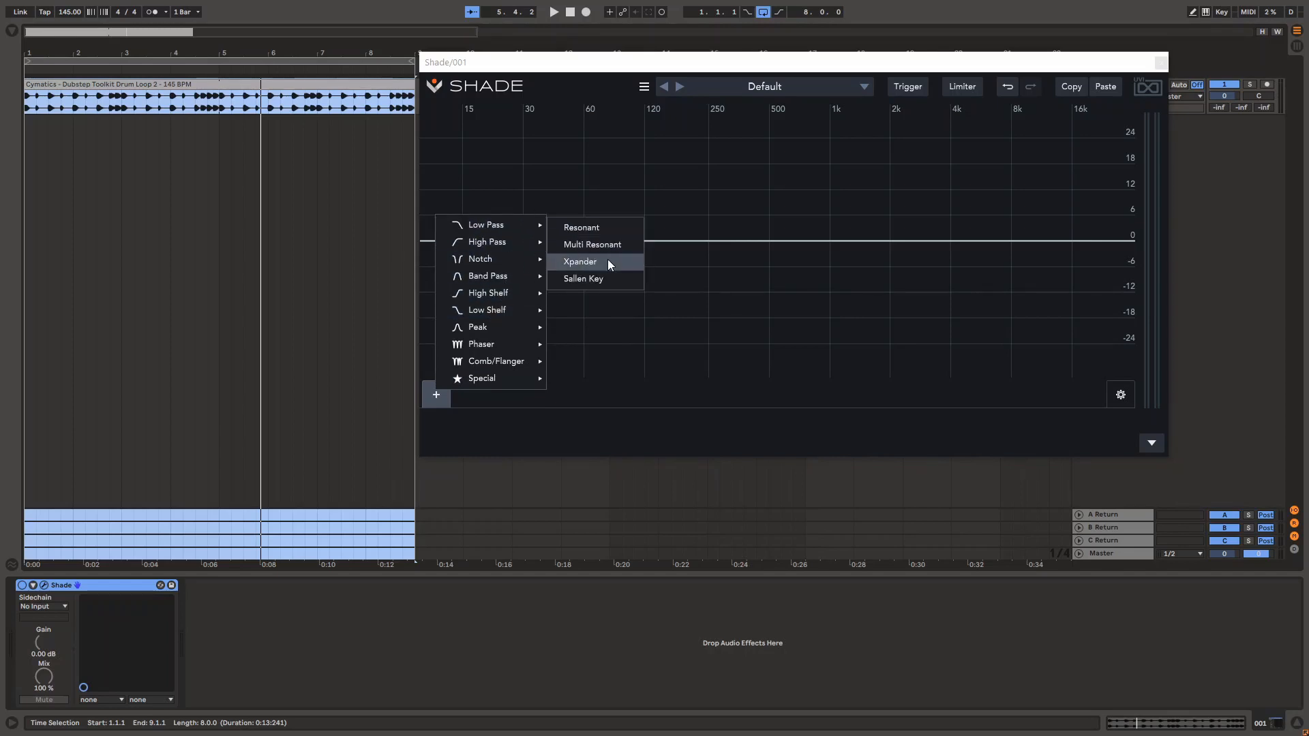
pyautogui.moveTo(504, 259)
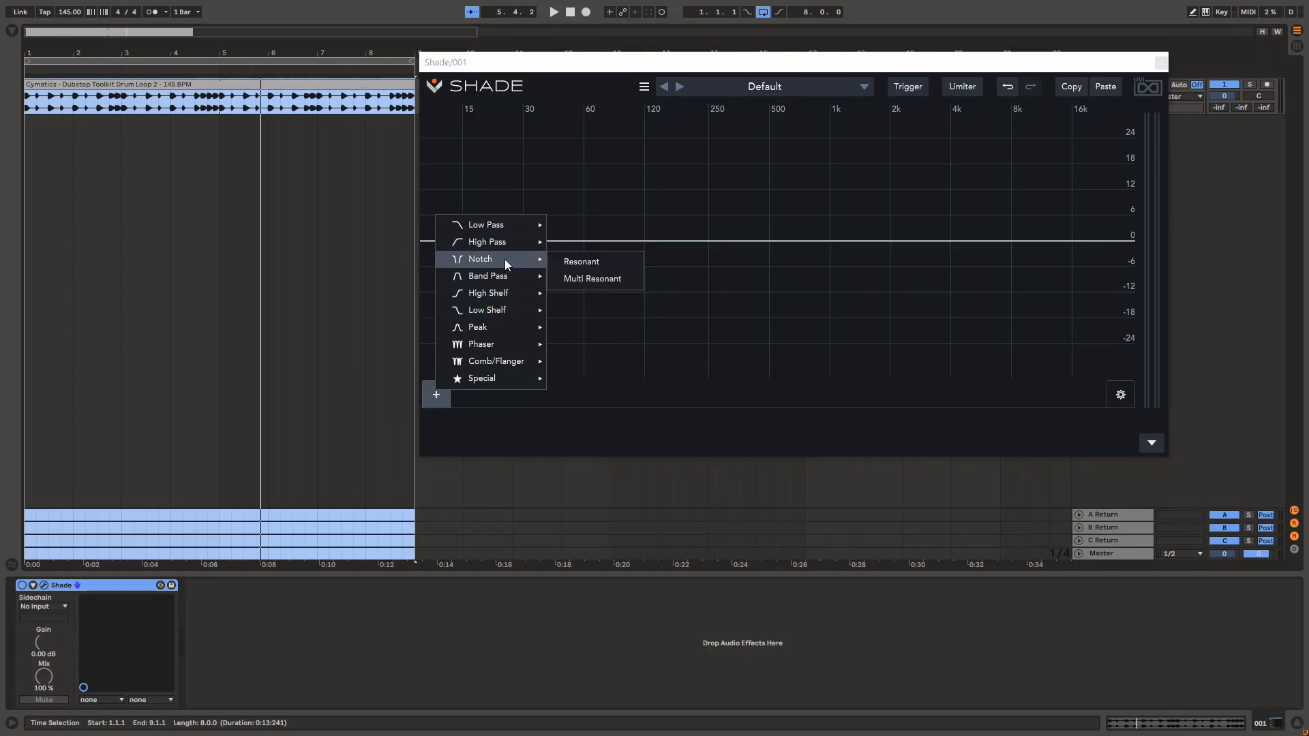
pyautogui.click(609, 269)
pyautogui.click(844, 438)
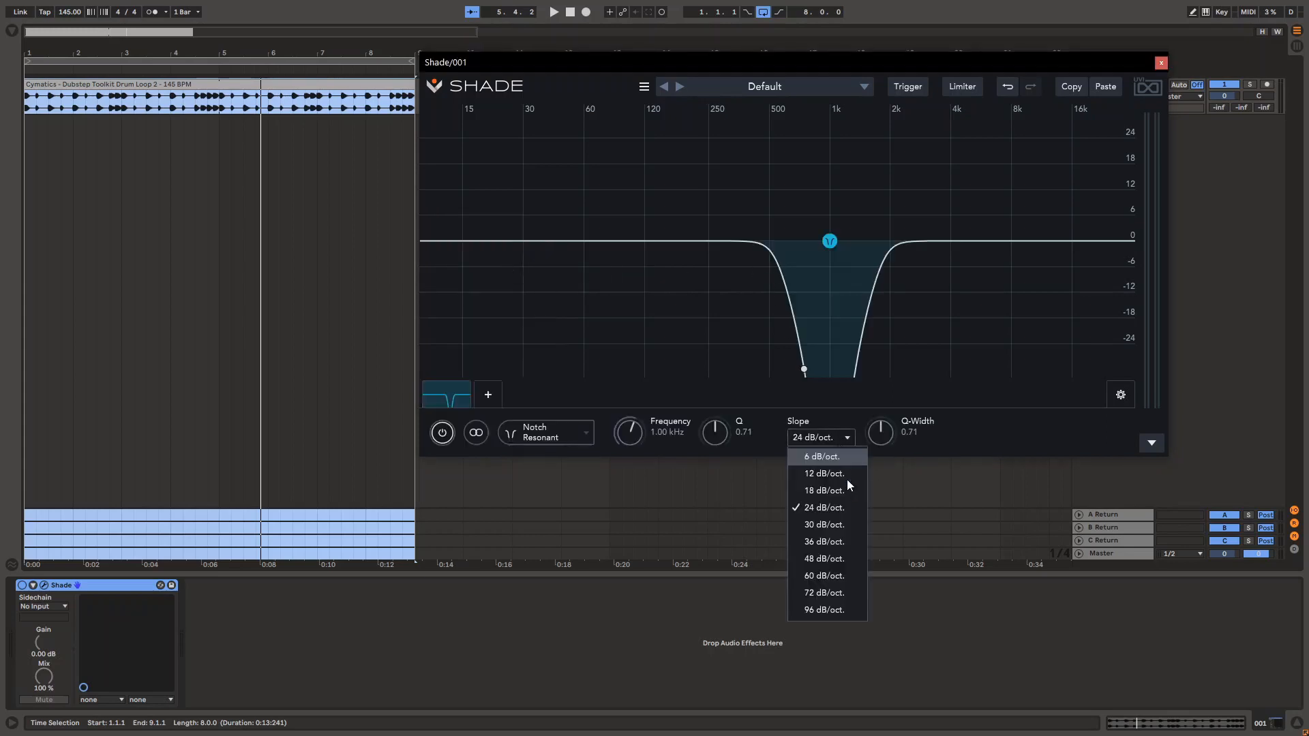
pyautogui.click(825, 610)
# Move the notch to about 500 Hz, widening it across nearly the whole spectrum, and delete the band
pyautogui.moveTo(832, 243); pyautogui.dragTo(772, 648)
pyautogui.click(760, 260)
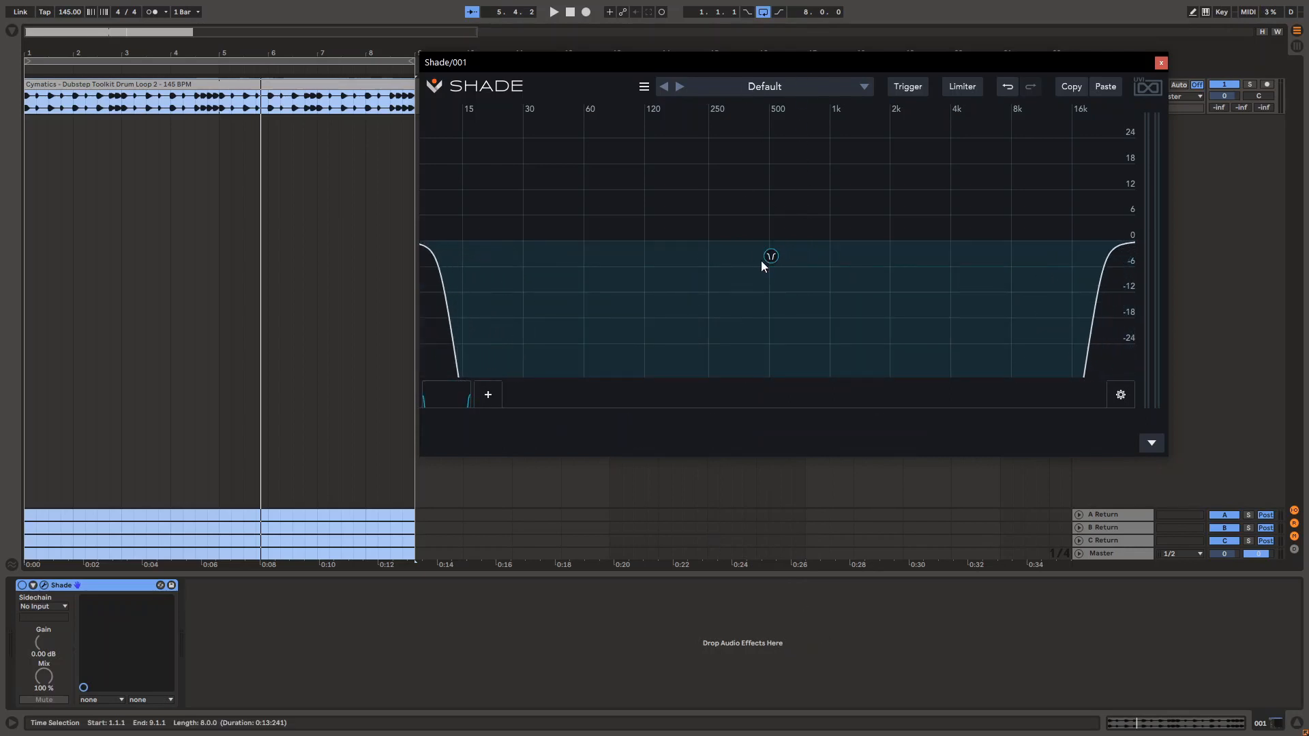
pyautogui.click(769, 257)
pyautogui.press('Delete')
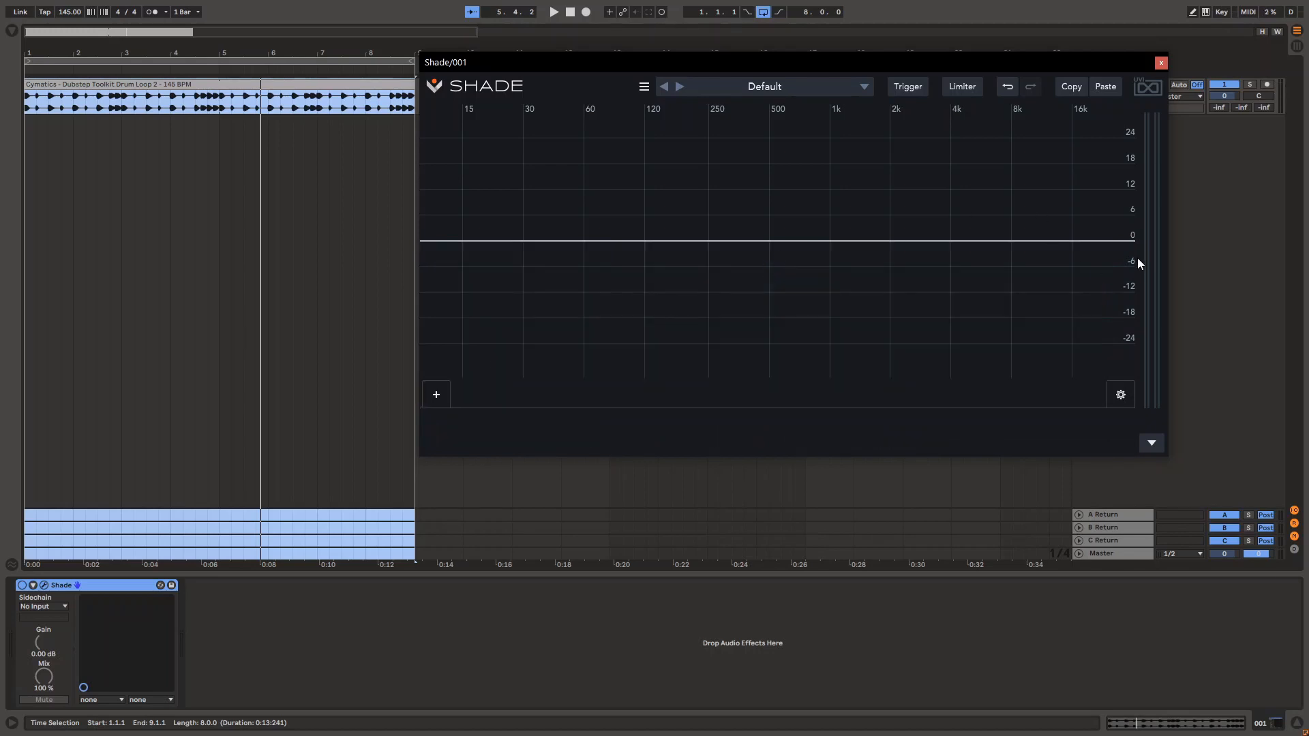
# Add a High Shelf Eq-ing band and move it to about 22.0 kHz with 2.23 dB gain
pyautogui.doubleClick(1124, 240)
pyautogui.moveTo(1123, 248); pyautogui.dragTo(1058, 250)
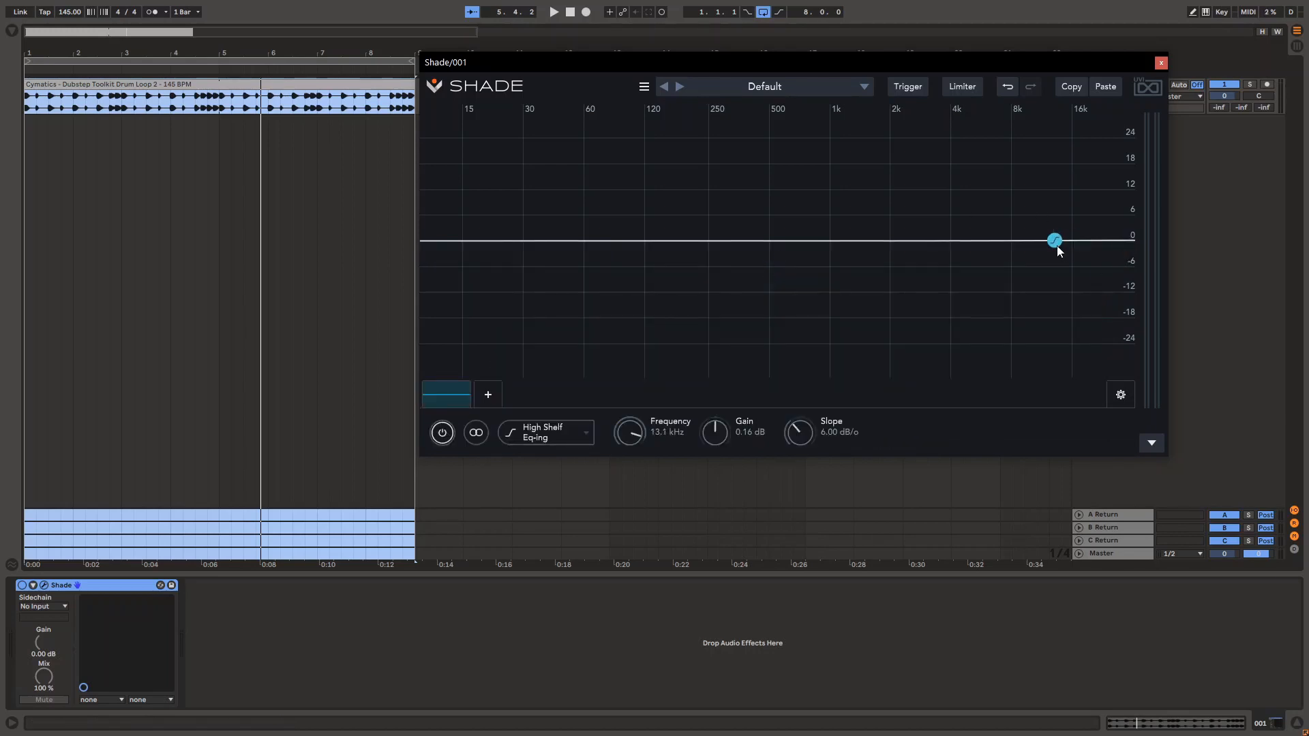
pyautogui.click(579, 437)
pyautogui.click(654, 375)
pyautogui.moveTo(631, 431); pyautogui.dragTo(621, 204)
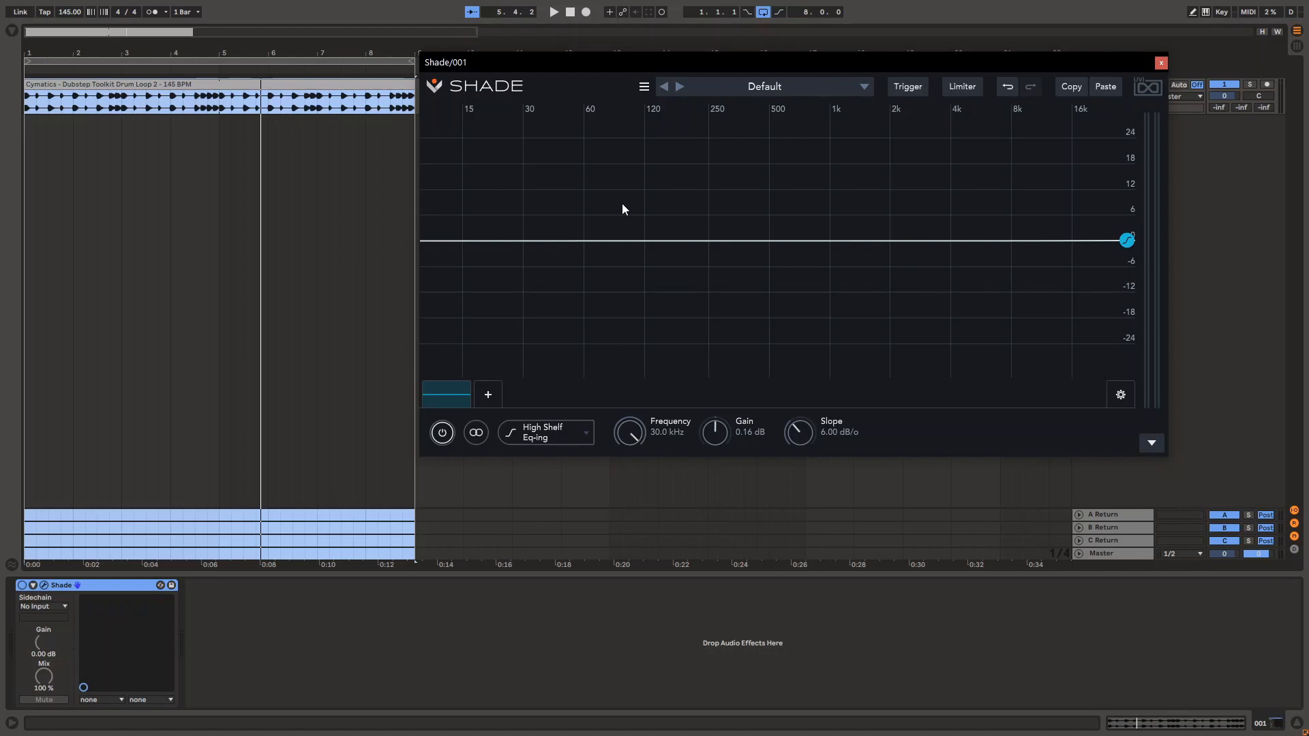
pyautogui.moveTo(1127, 240); pyautogui.dragTo(1101, 236)
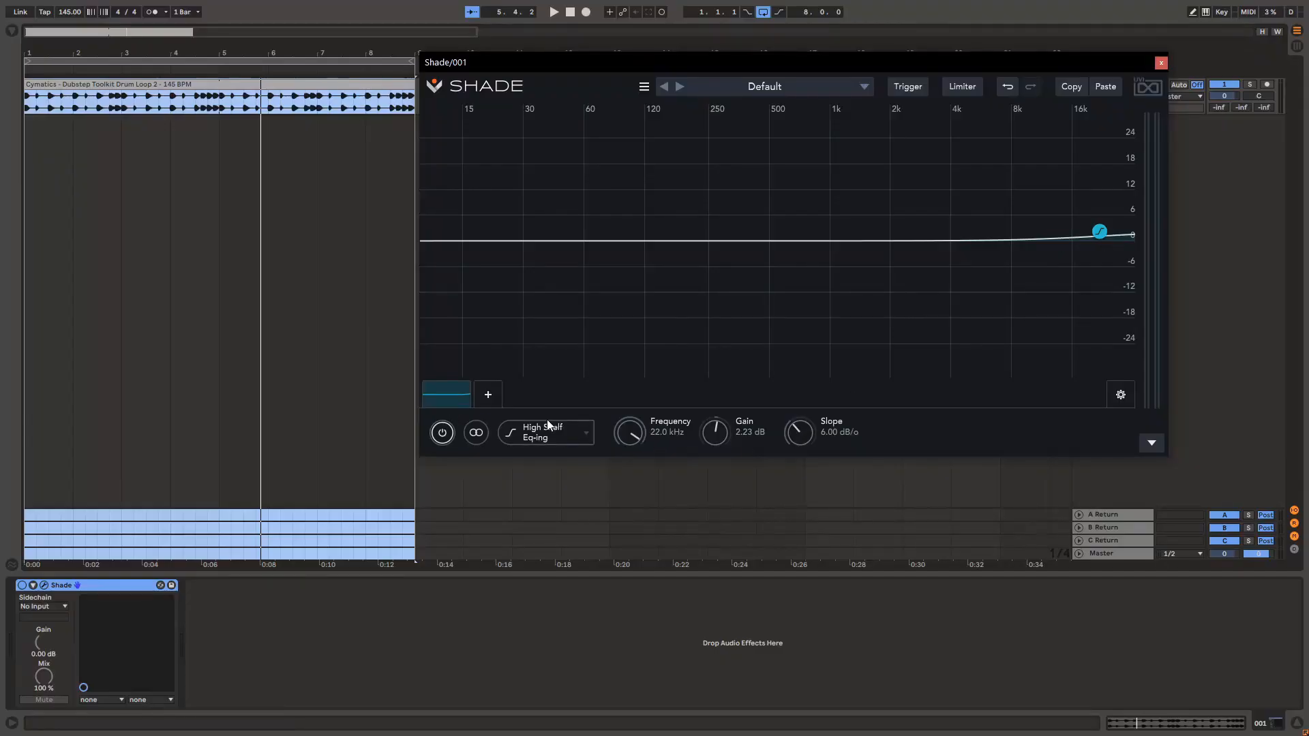
# Change the high shelf band to a Low Pass Resonant filter and choose a steeper slope for it
pyautogui.click(548, 428)
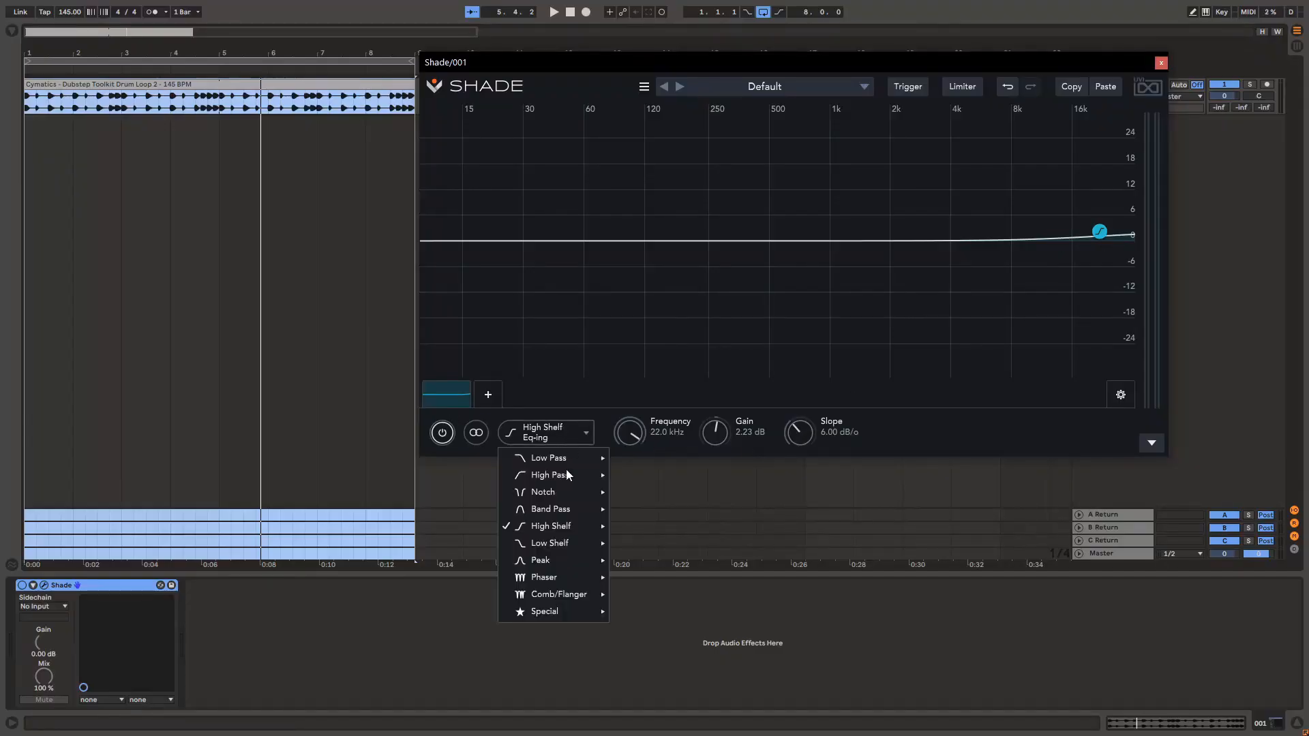
pyautogui.moveTo(571, 456)
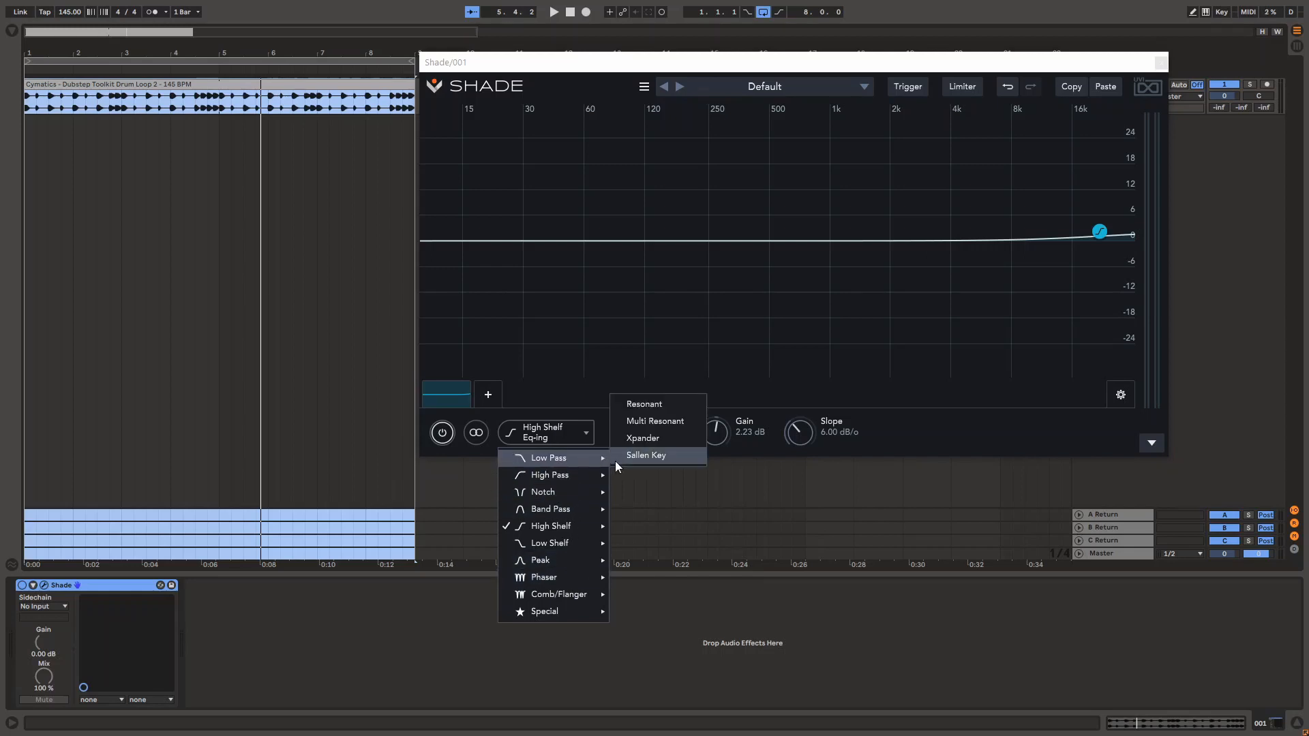
pyautogui.click(669, 405)
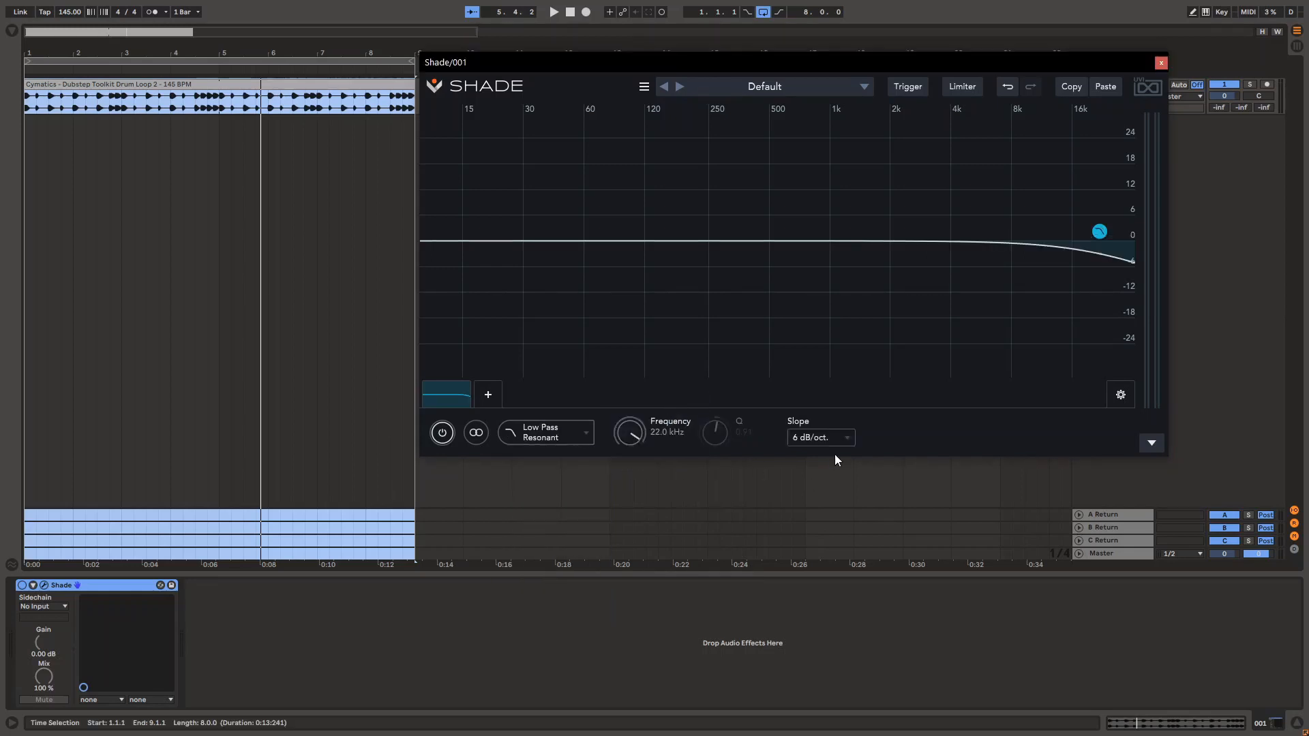
pyautogui.click(831, 438)
pyautogui.click(823, 622)
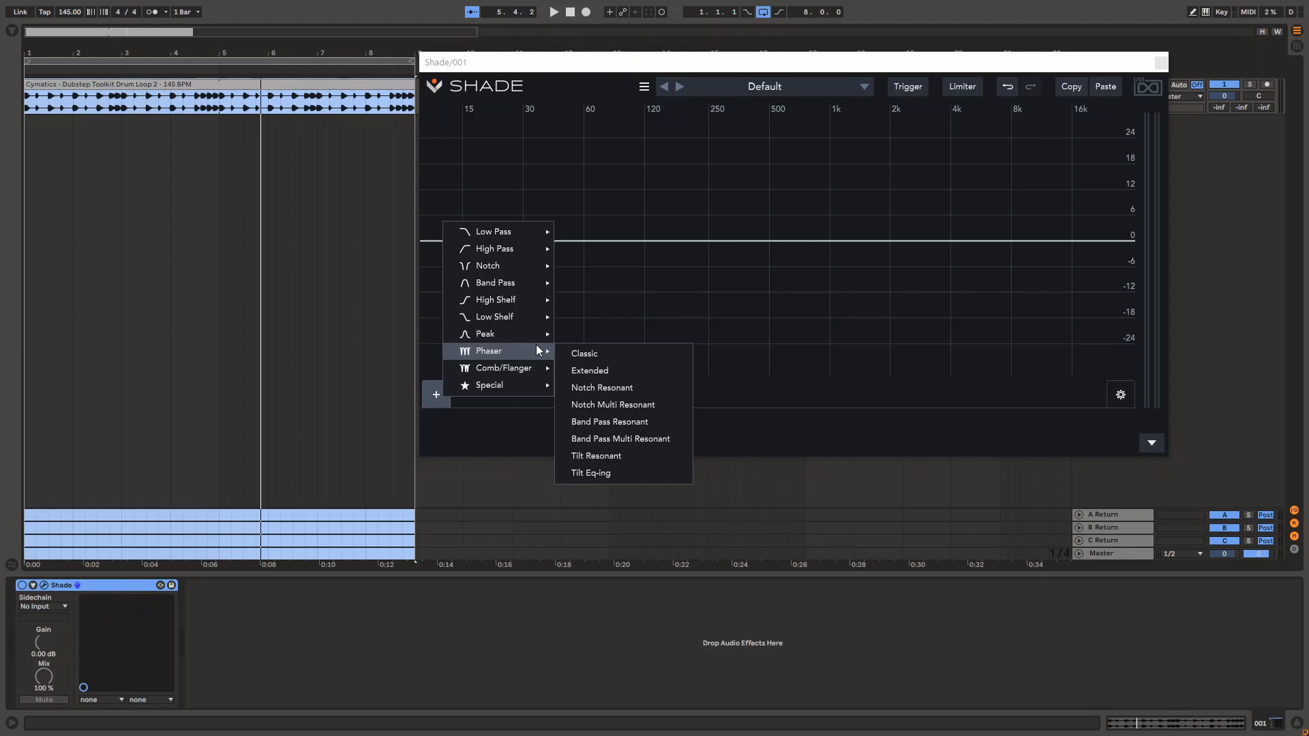
# Close the Shade plug-in window and open the drums n shit.als set from the browser
pyautogui.moveTo(512, 371)
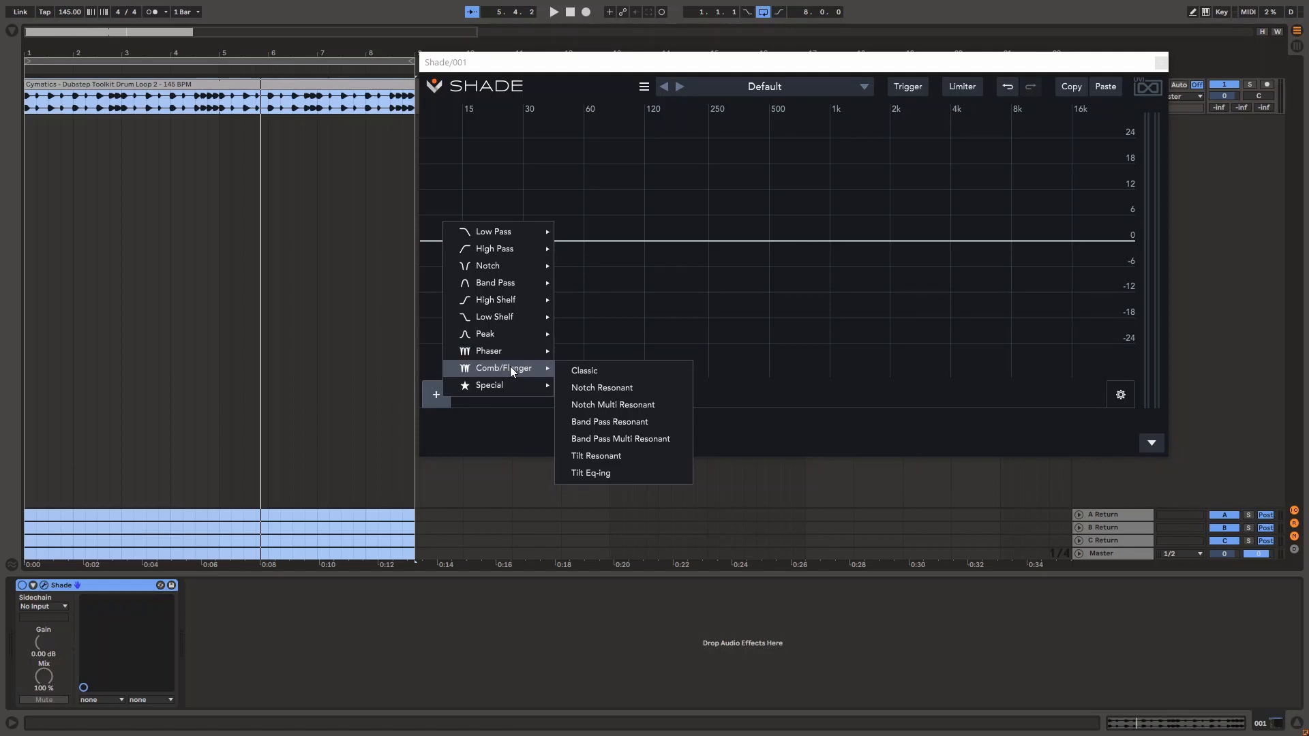
pyautogui.click(1087, 321)
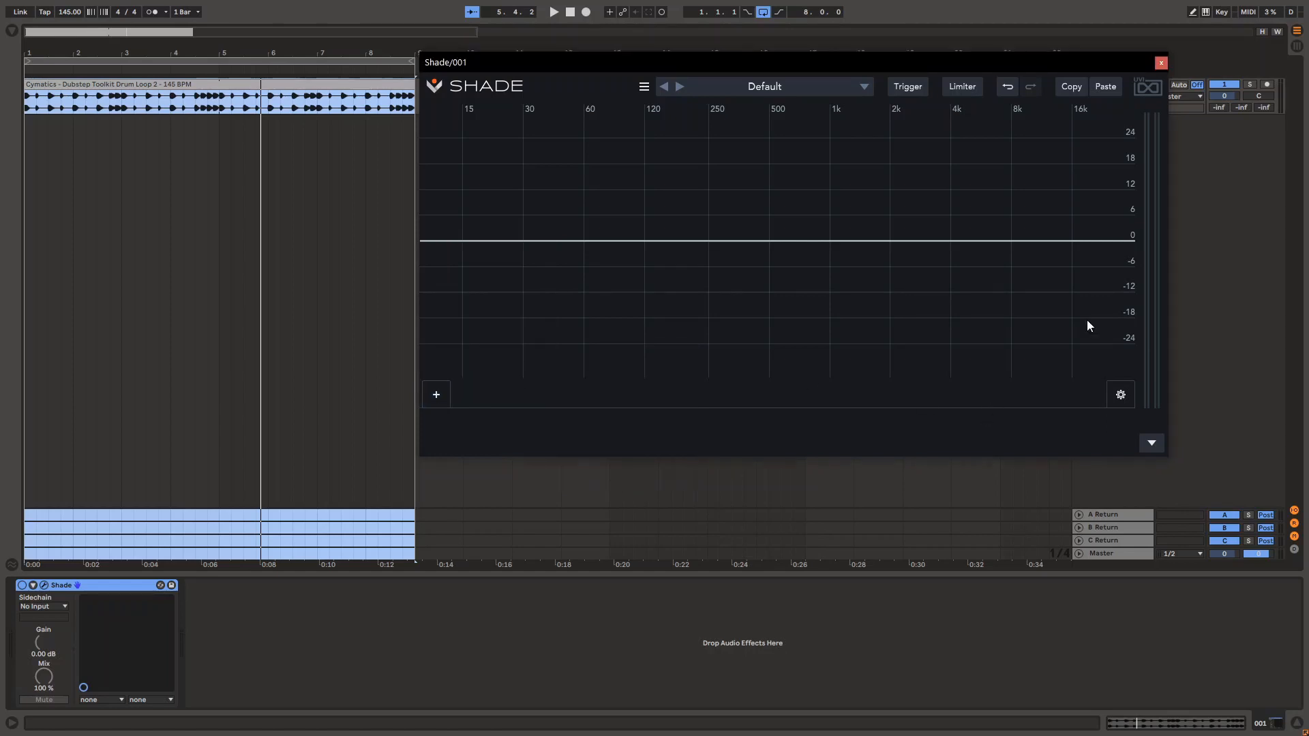
pyautogui.click(1161, 62)
pyautogui.click(443, 138)
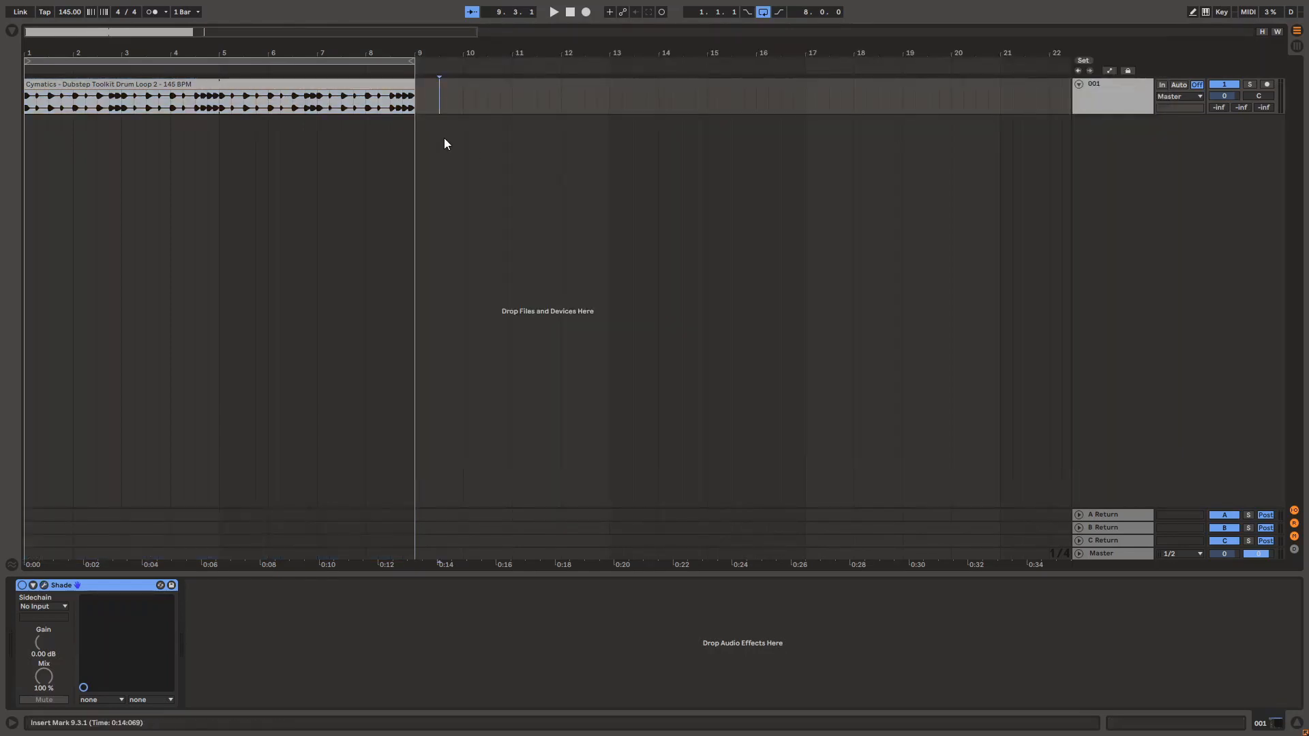
pyautogui.hotkey('ctrl', 'alt', 'b')
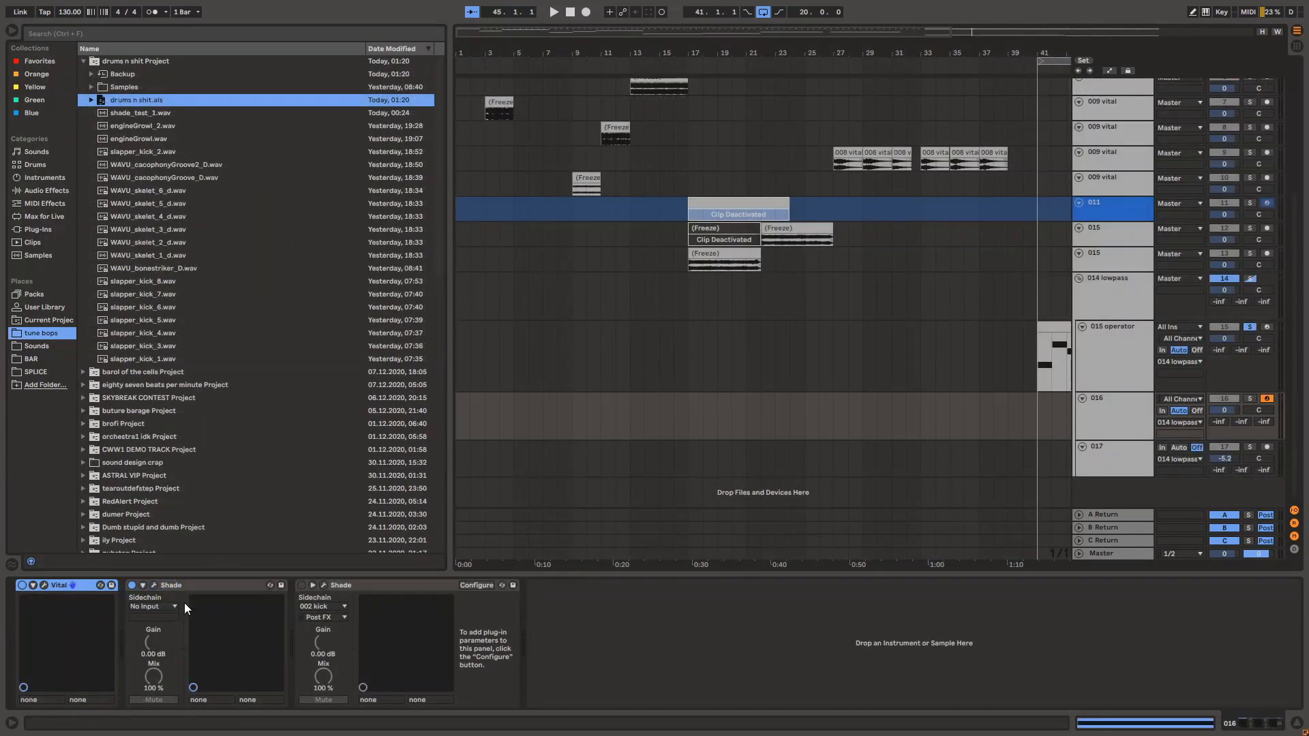
# Hide the browser and place the insert marker at bar 41 on track 016, where the looped section starts
pyautogui.click(630, 416)
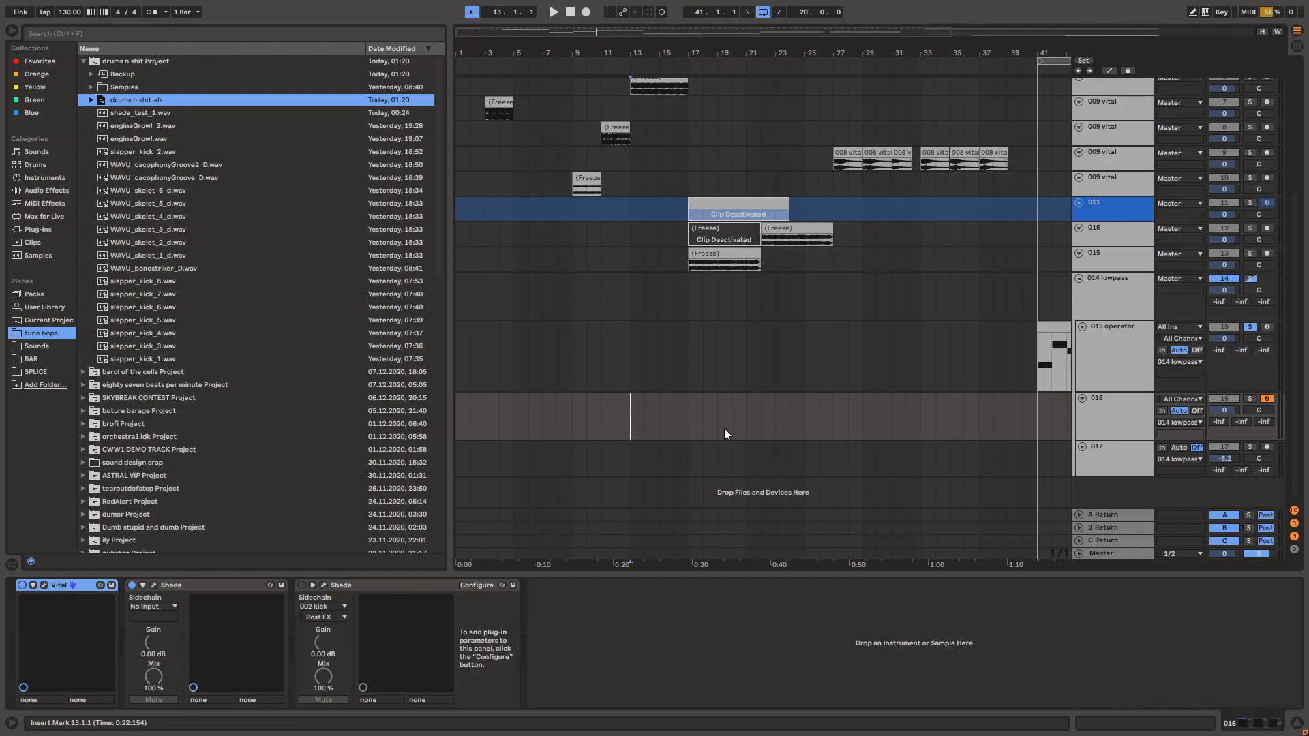
pyautogui.hscroll(3, 725, 428)
pyautogui.hotkey('ctrl', 'alt', 'b')
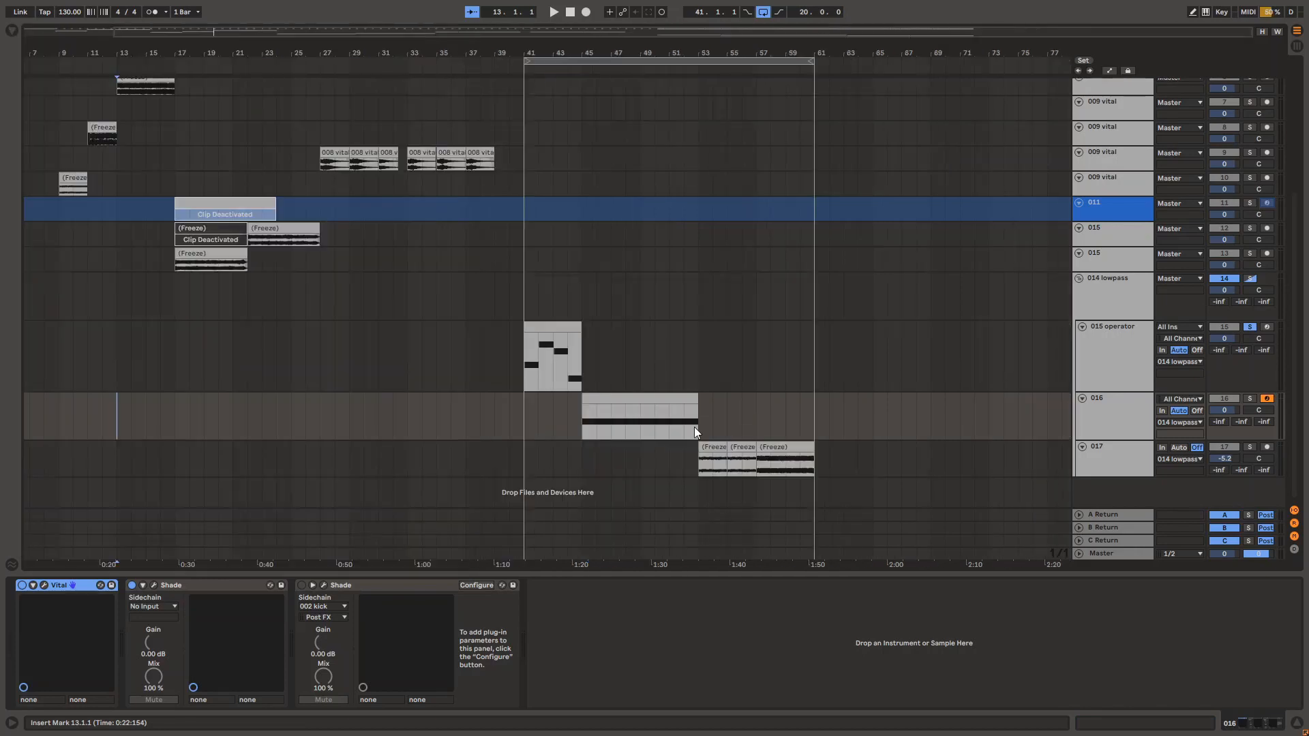
pyautogui.hscroll(-2, 634, 416)
pyautogui.scroll(2, 559, 403)
pyautogui.scroll(3, 559, 404)
pyautogui.hscroll(4, 570, 411)
pyautogui.scroll(-3, 570, 411)
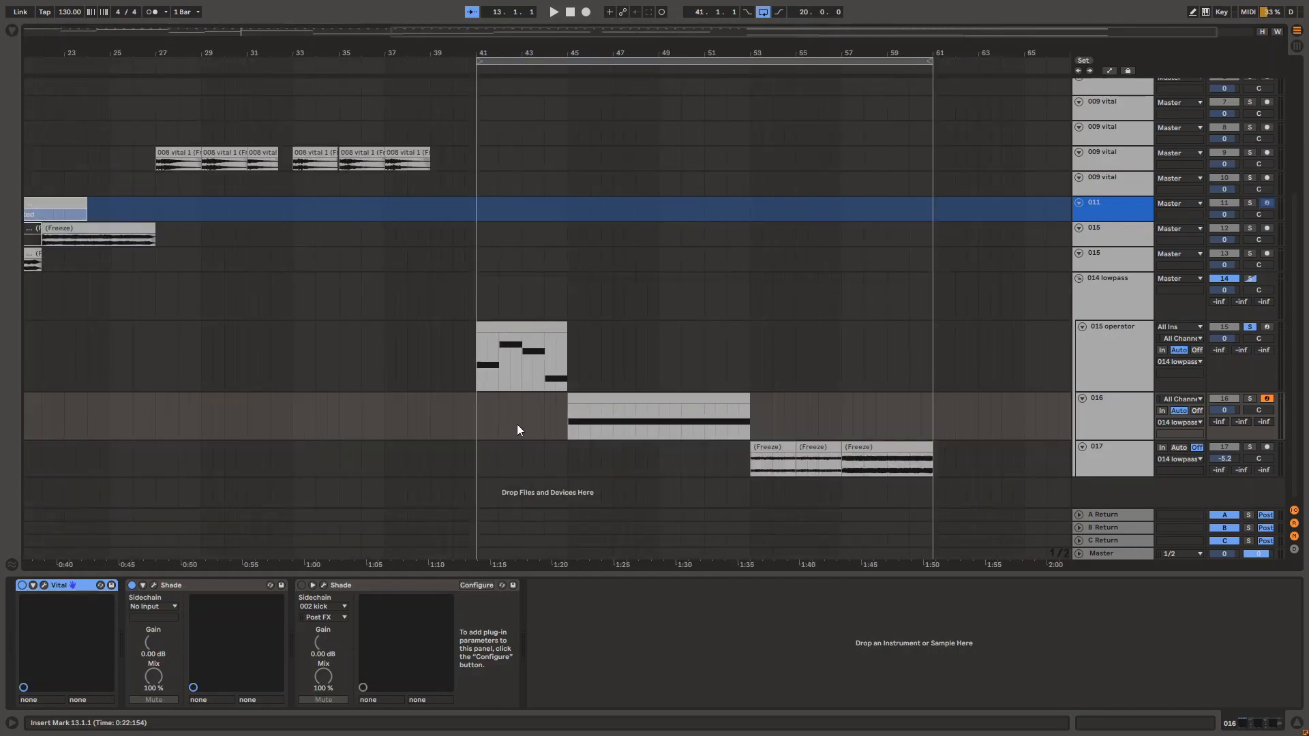
pyautogui.click(476, 421)
pyautogui.scroll(3, 603, 378)
pyautogui.hscroll(3, 504, 407)
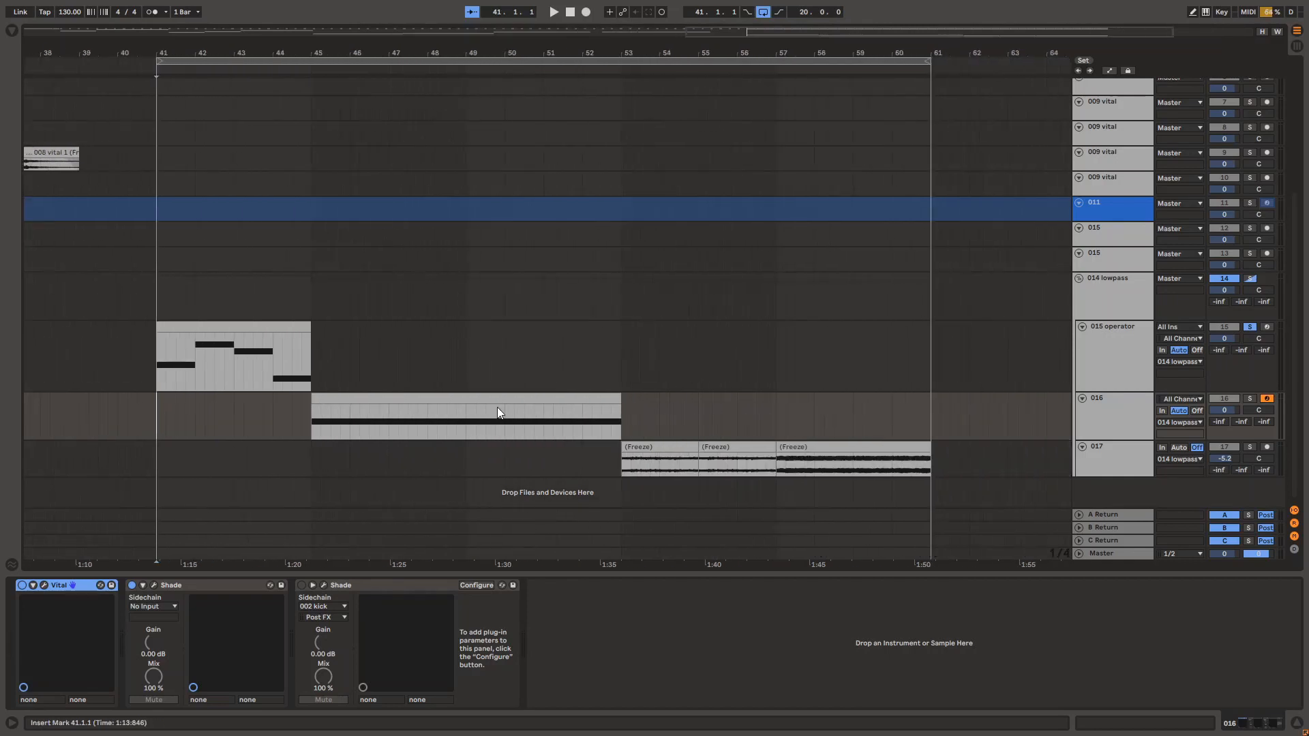
pyautogui.scroll(-5, 499, 405)
# Select the 014 lowpass group track and fold its tracks 015 operator, 016 and 017
pyautogui.click(1082, 327)
pyautogui.click(1121, 288)
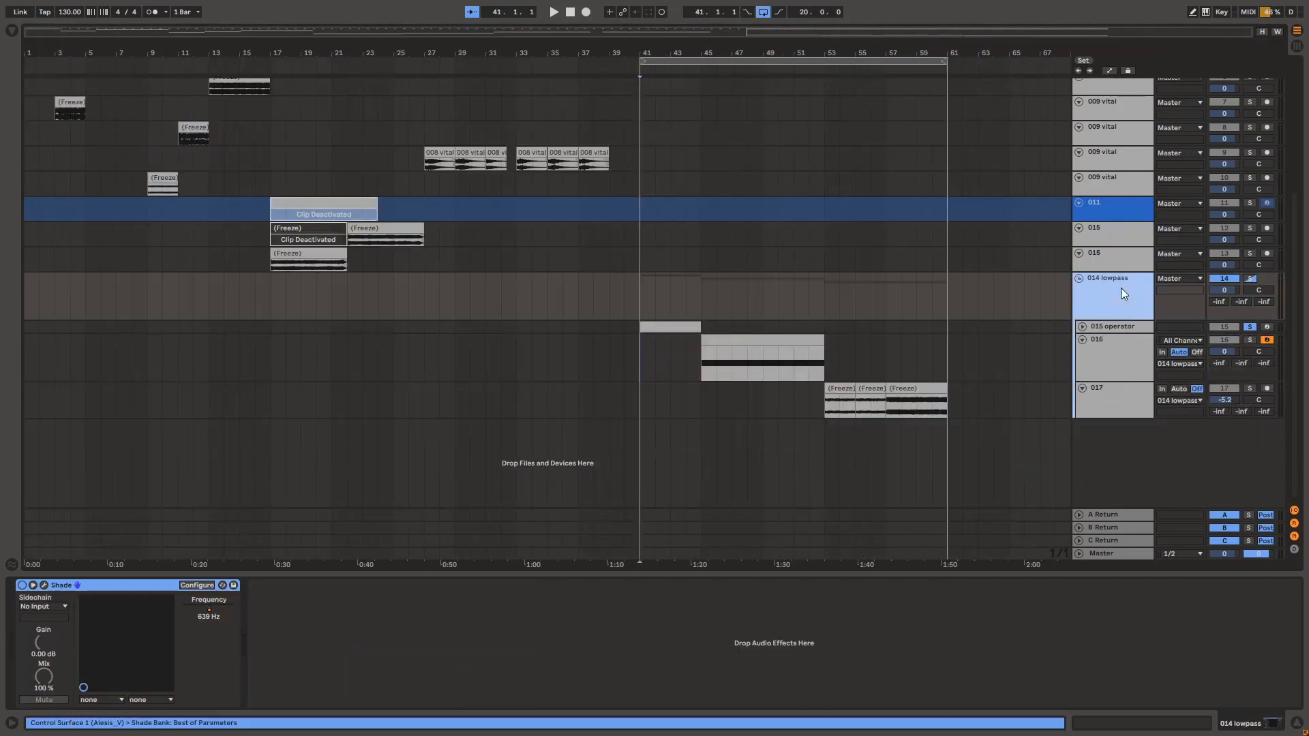
pyautogui.click(1078, 278)
pyautogui.click(1078, 278)
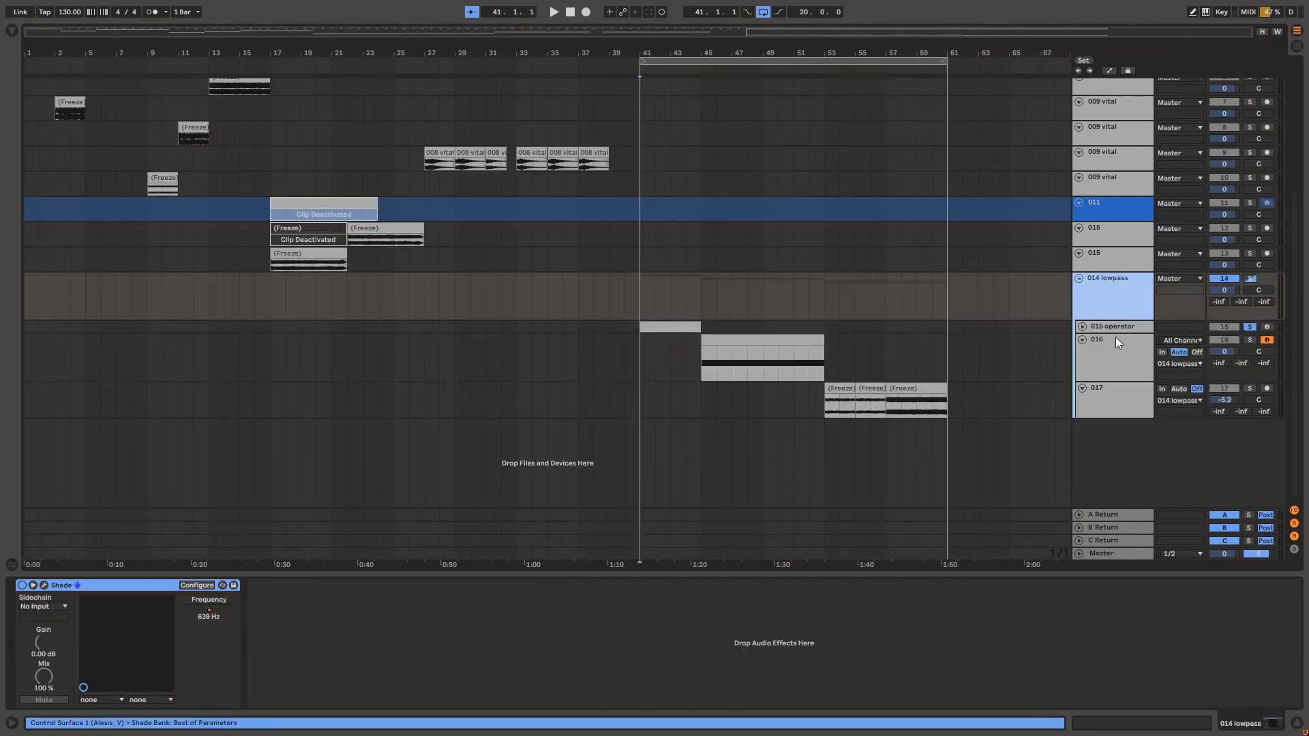
pyautogui.click(1082, 339)
pyautogui.click(1081, 359)
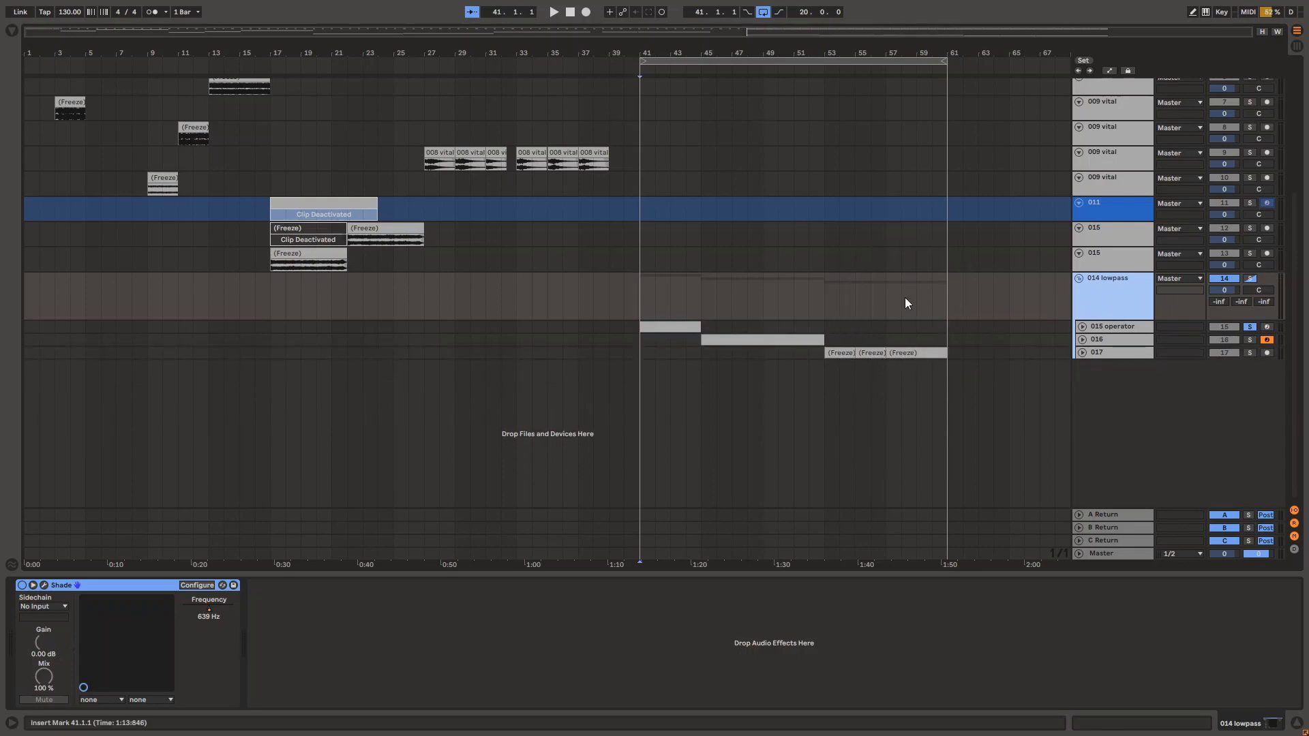
pyautogui.scroll(1, 907, 279)
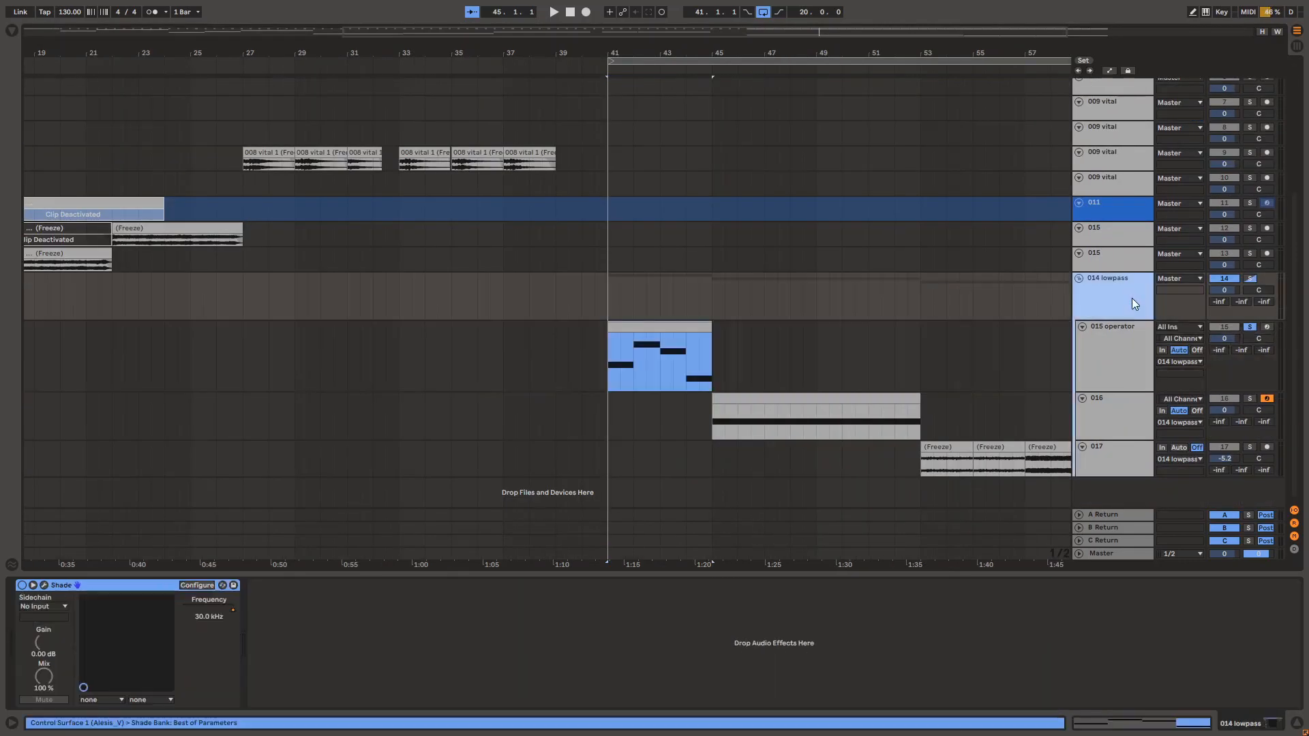
# Unsolo the 014 lowpass group and switch off its Shade device
pyautogui.press('s')
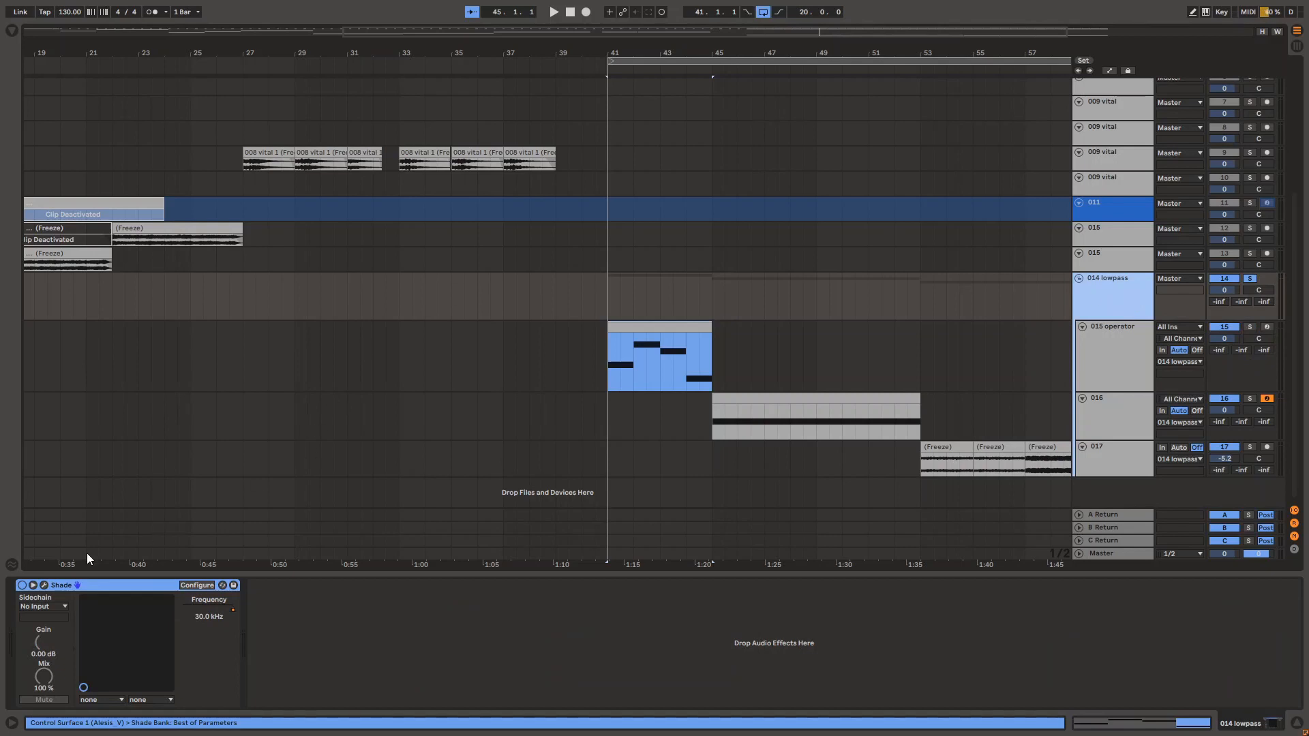
pyautogui.click(22, 585)
# Solo the 015 operator track and play its clip from bar 41
pyautogui.click(1124, 345)
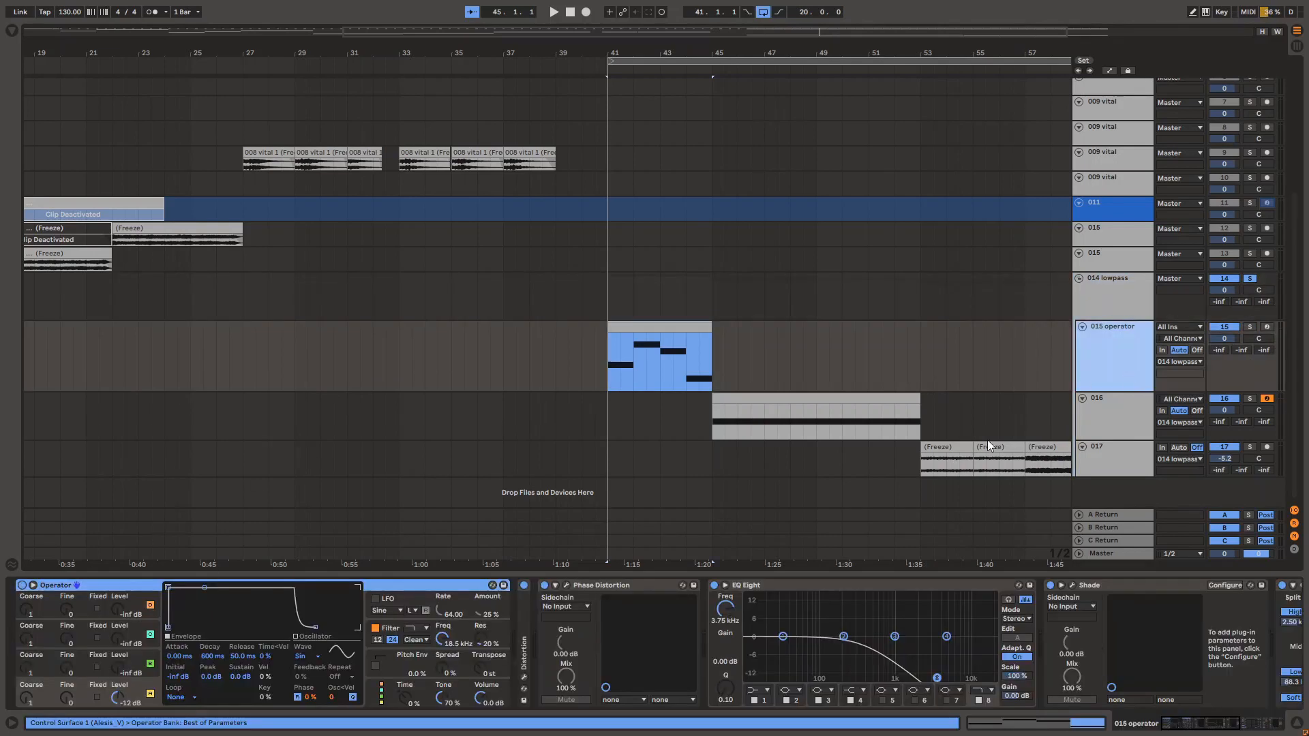
pyautogui.hscroll(5, 582, 591)
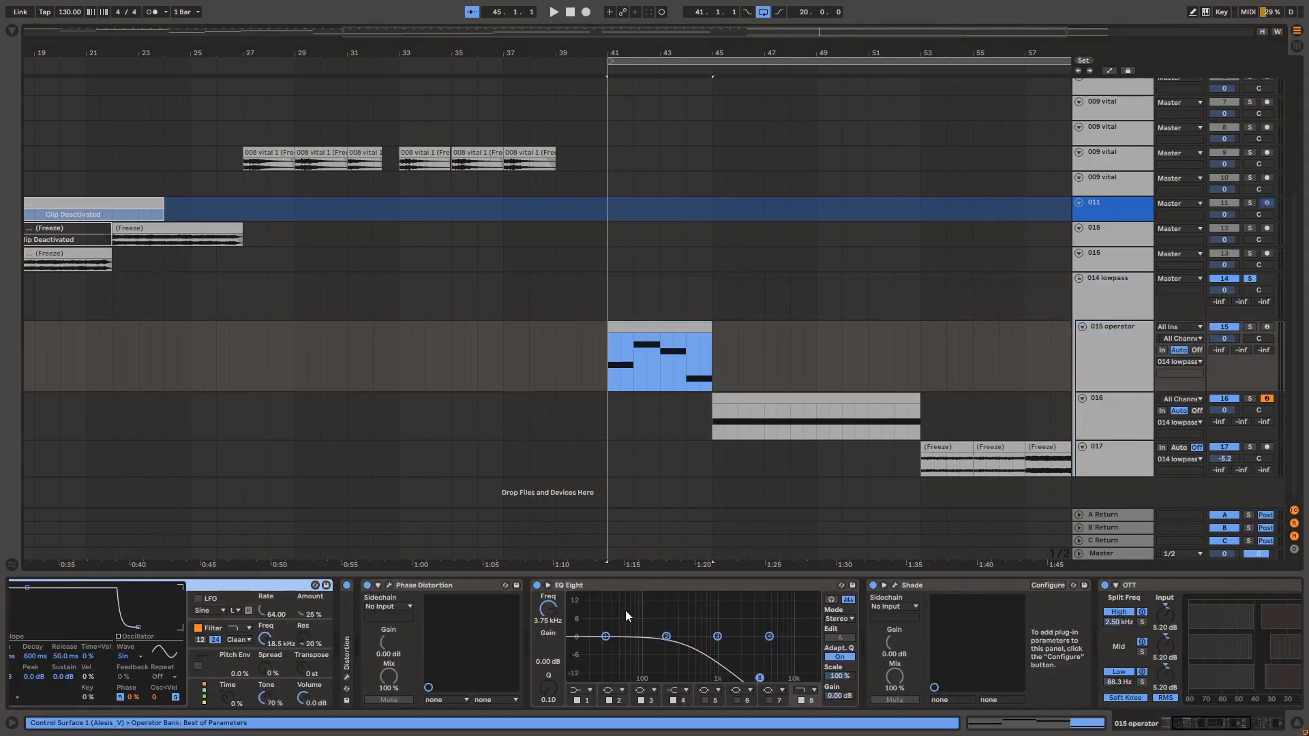
pyautogui.hscroll(3, 988, 602)
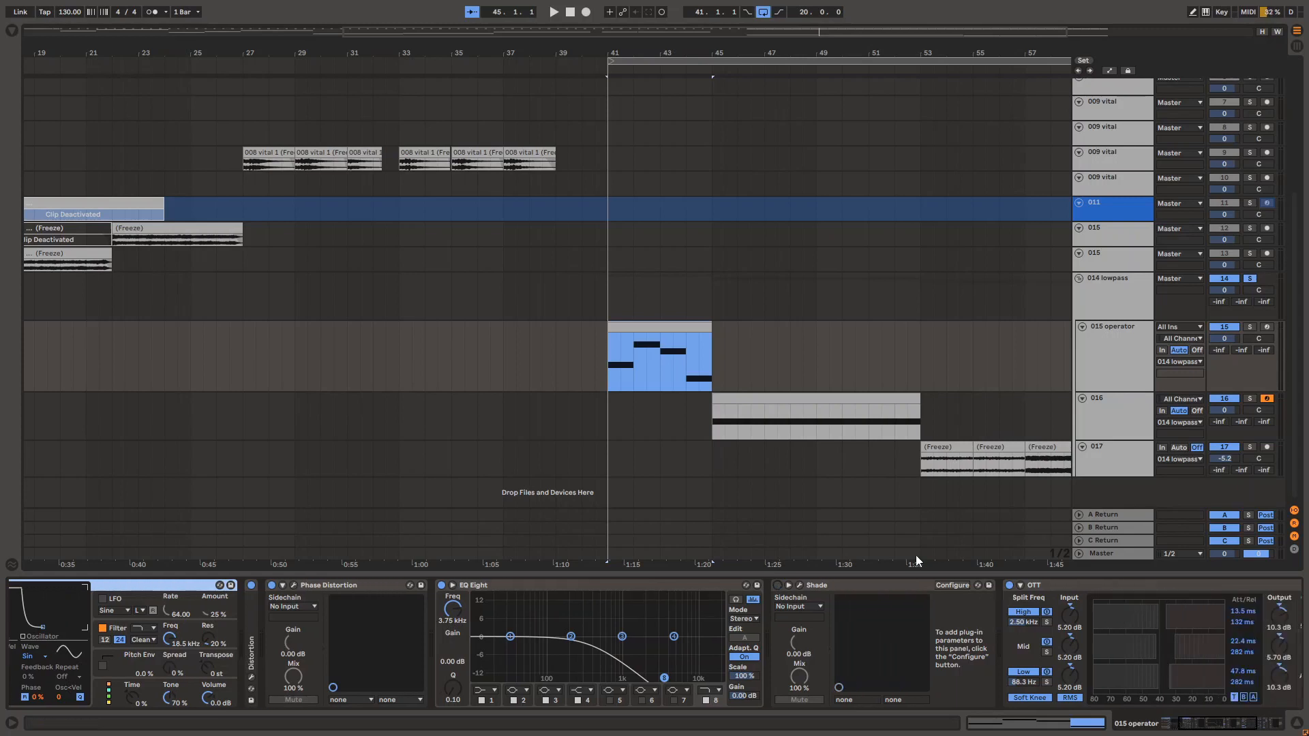
pyautogui.click(666, 323)
pyautogui.press('s')
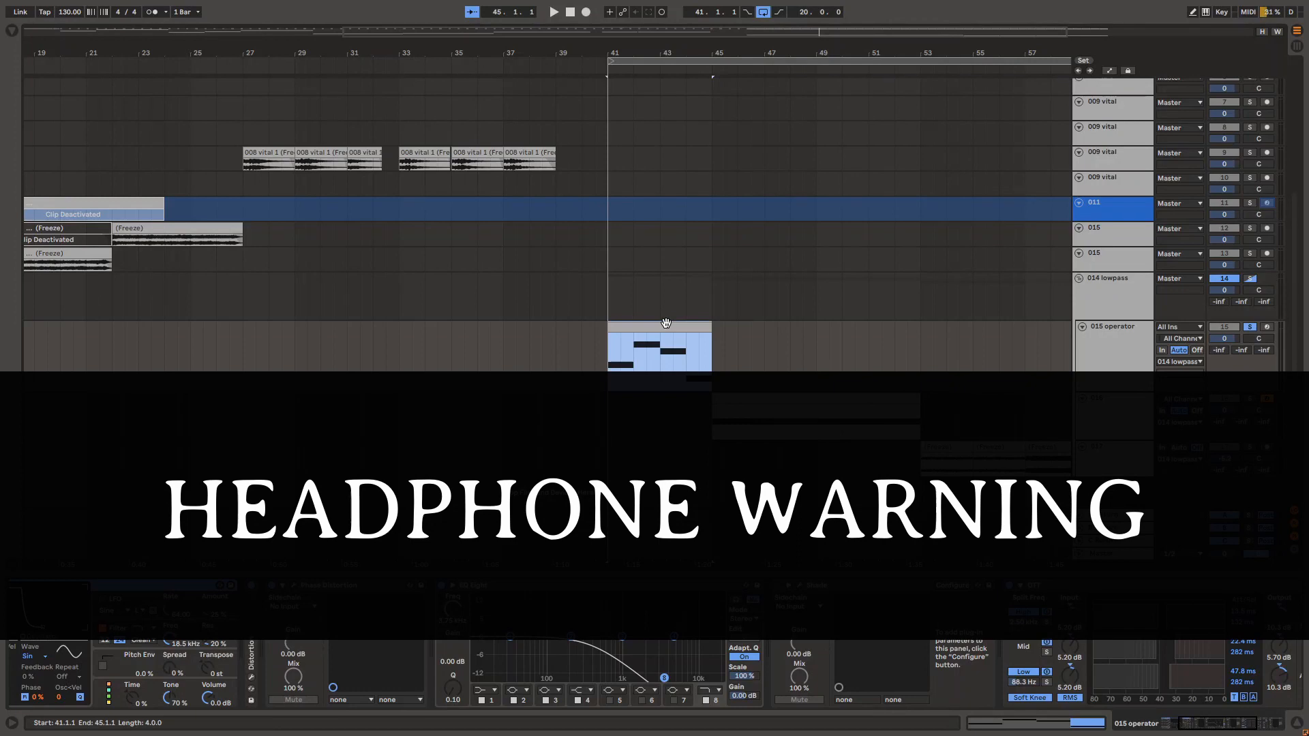
pyautogui.press('space')
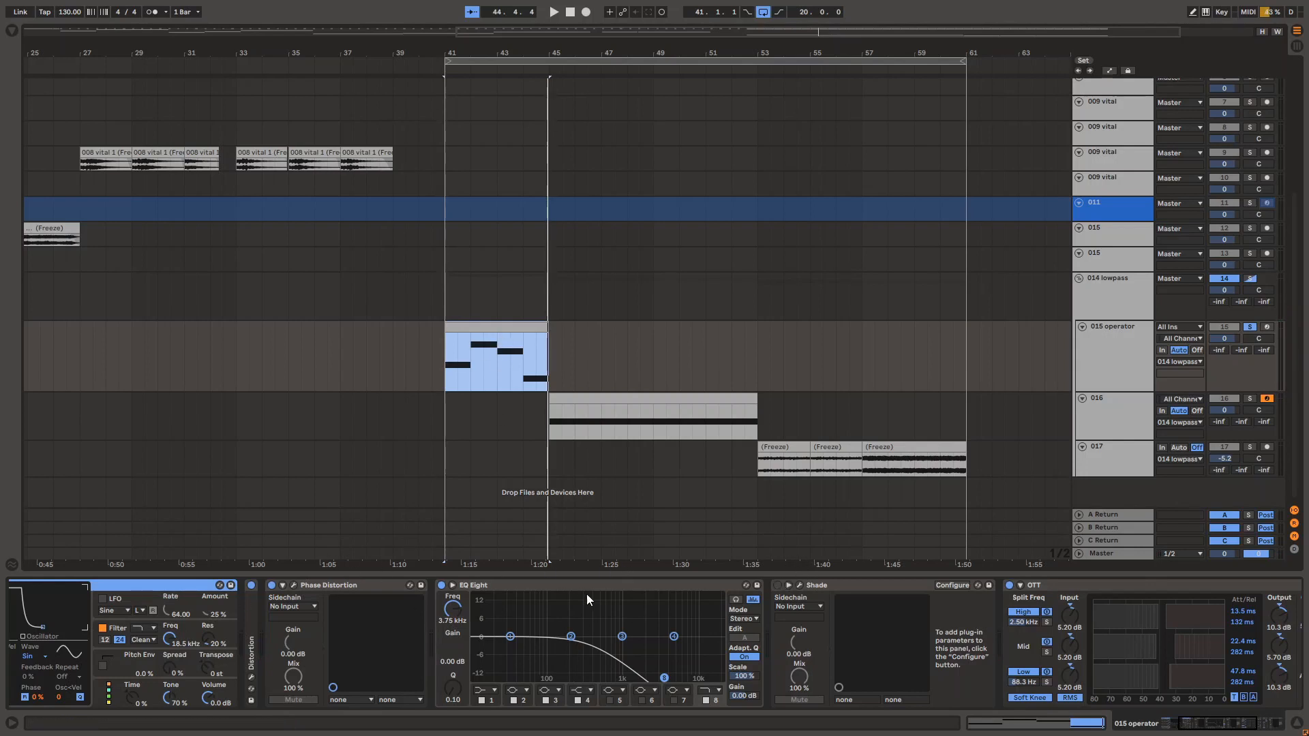
# Open Shade on the 015 operator track, look through its five filter bands and close the plug-in window
pyautogui.click(778, 584)
pyautogui.click(803, 585)
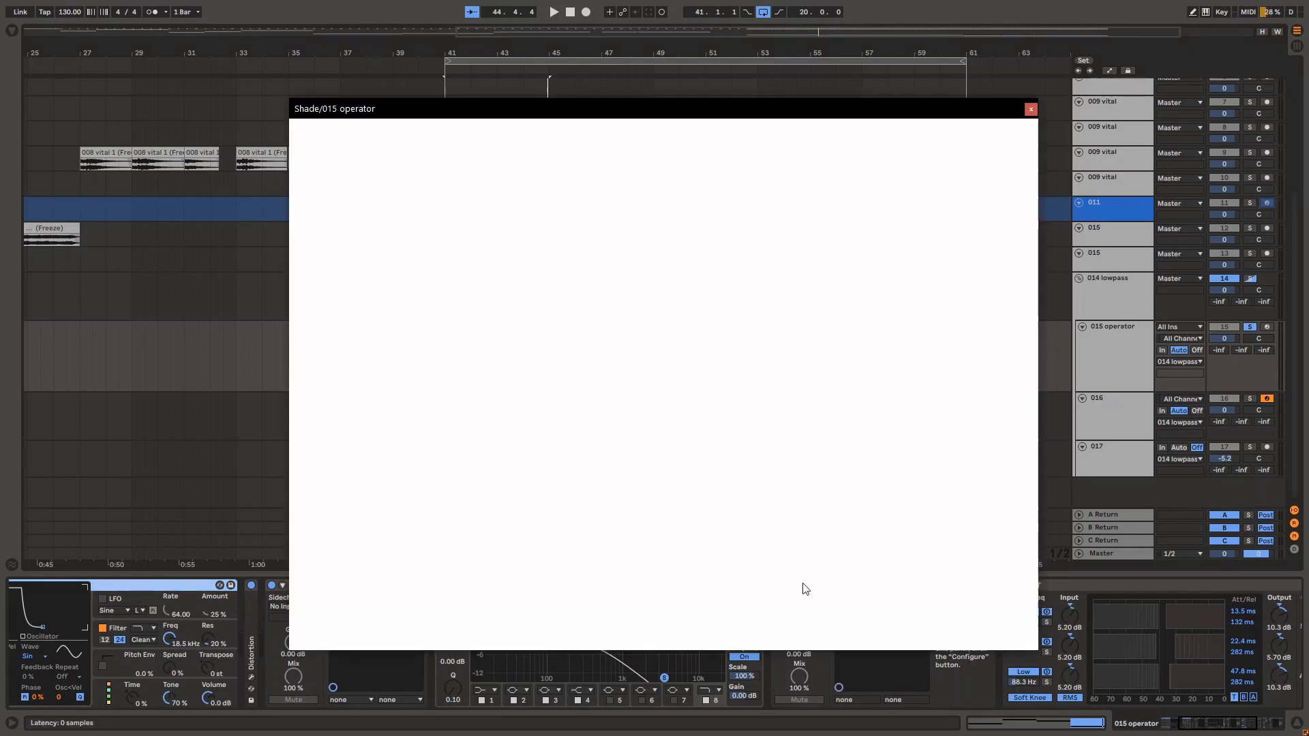
pyautogui.click(519, 442)
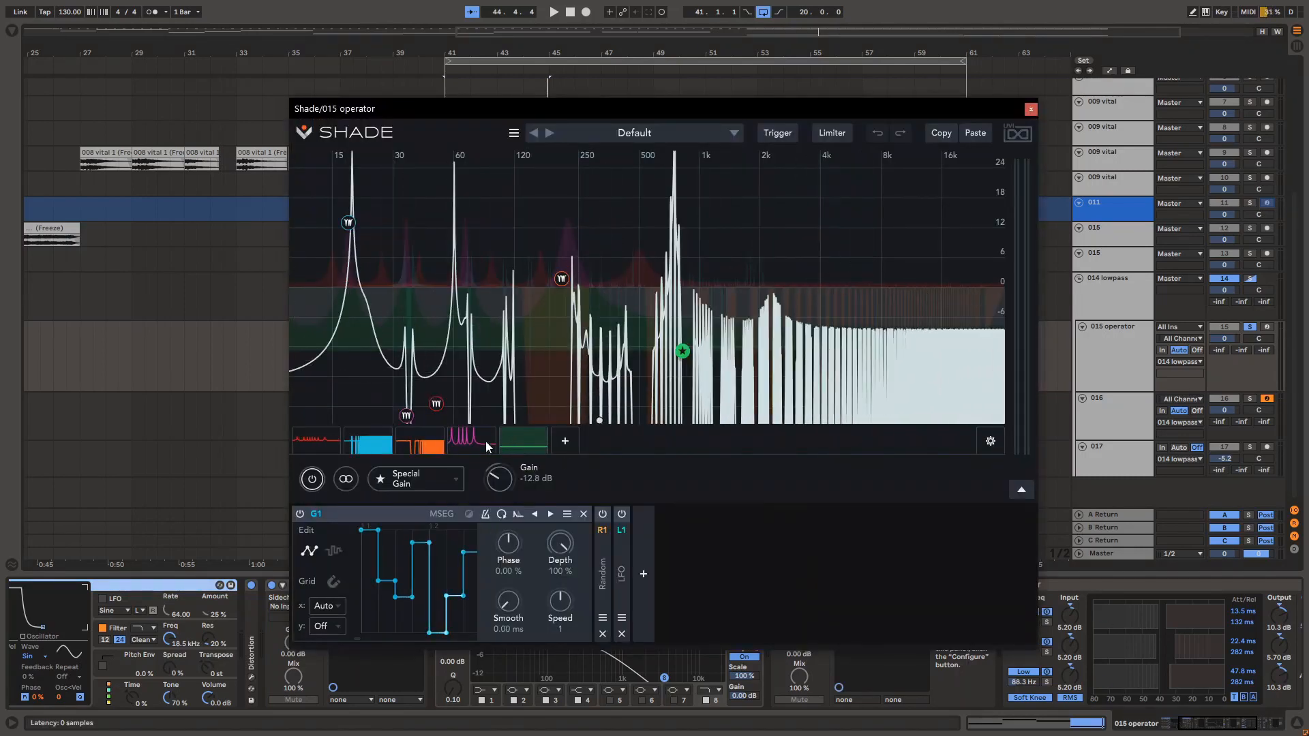
pyautogui.click(477, 441)
pyautogui.click(421, 443)
pyautogui.click(378, 444)
pyautogui.click(330, 444)
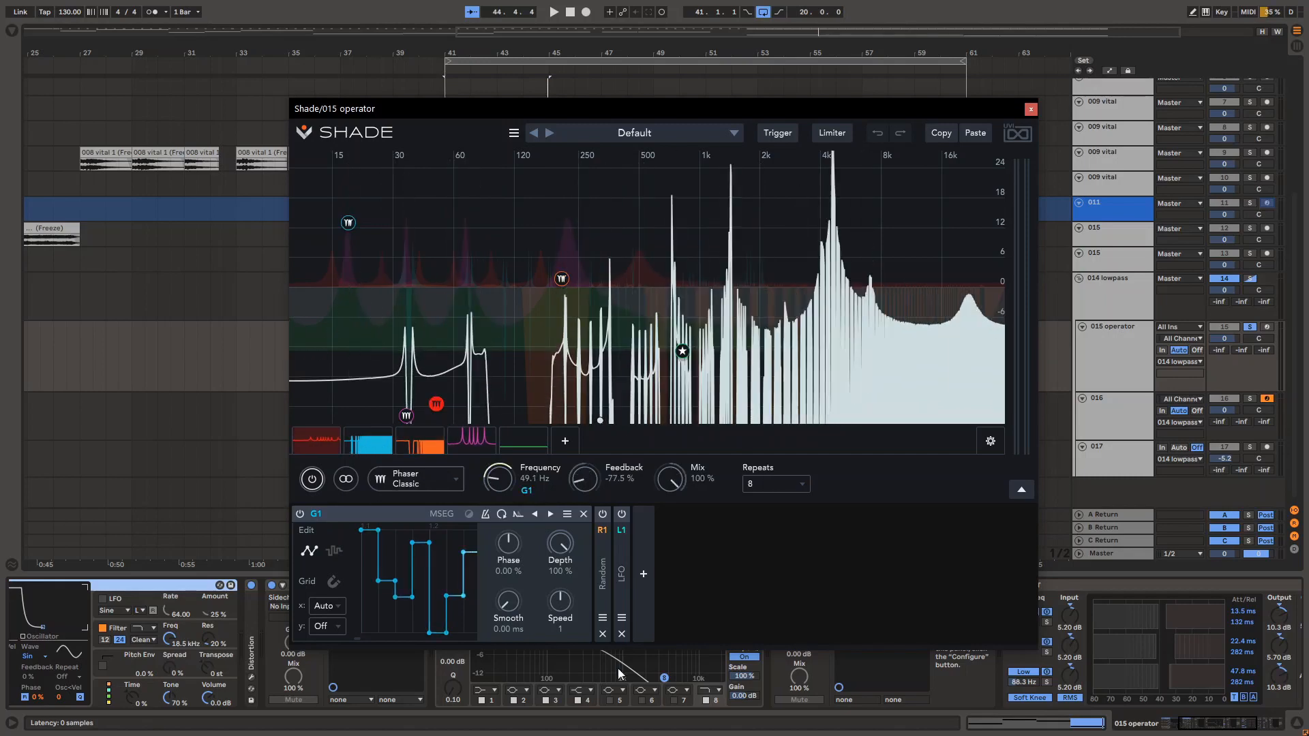
pyautogui.click(1031, 109)
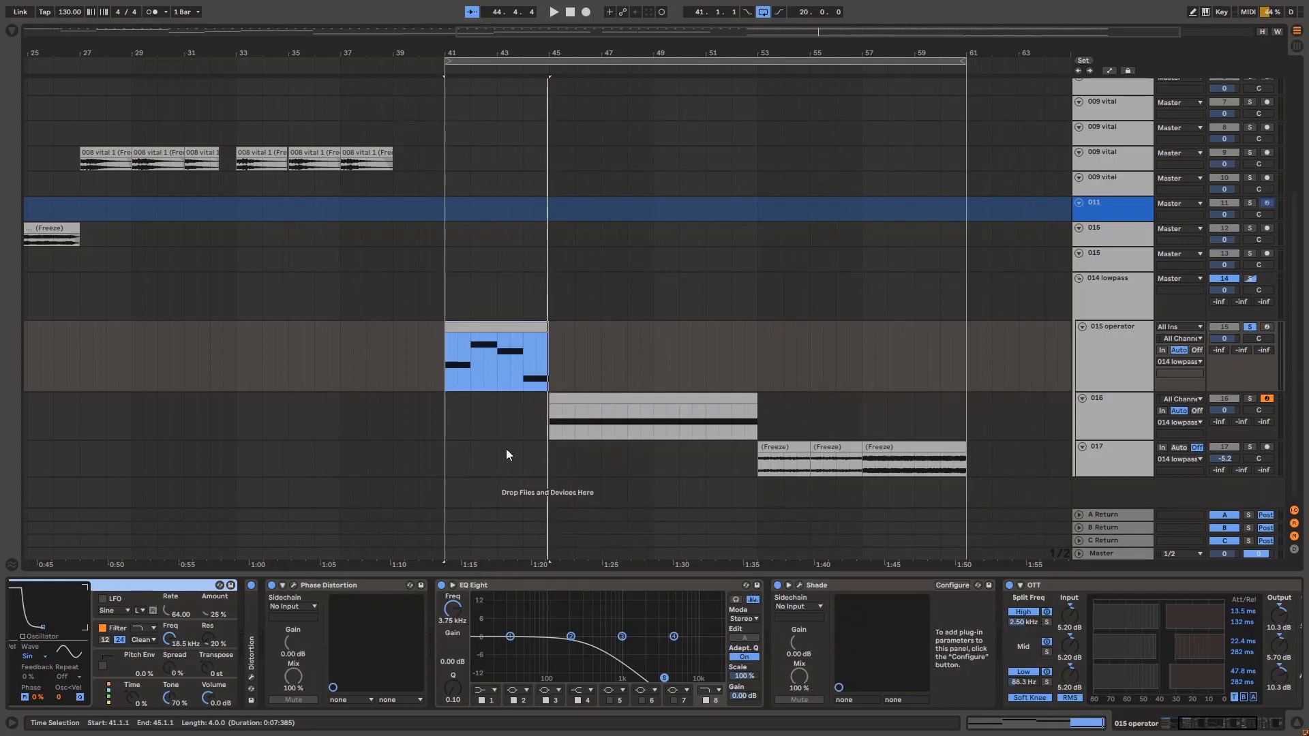
# Play the 015 operator clip while switching Shade on and off to compare the sound, and stop playback
pyautogui.click(483, 332)
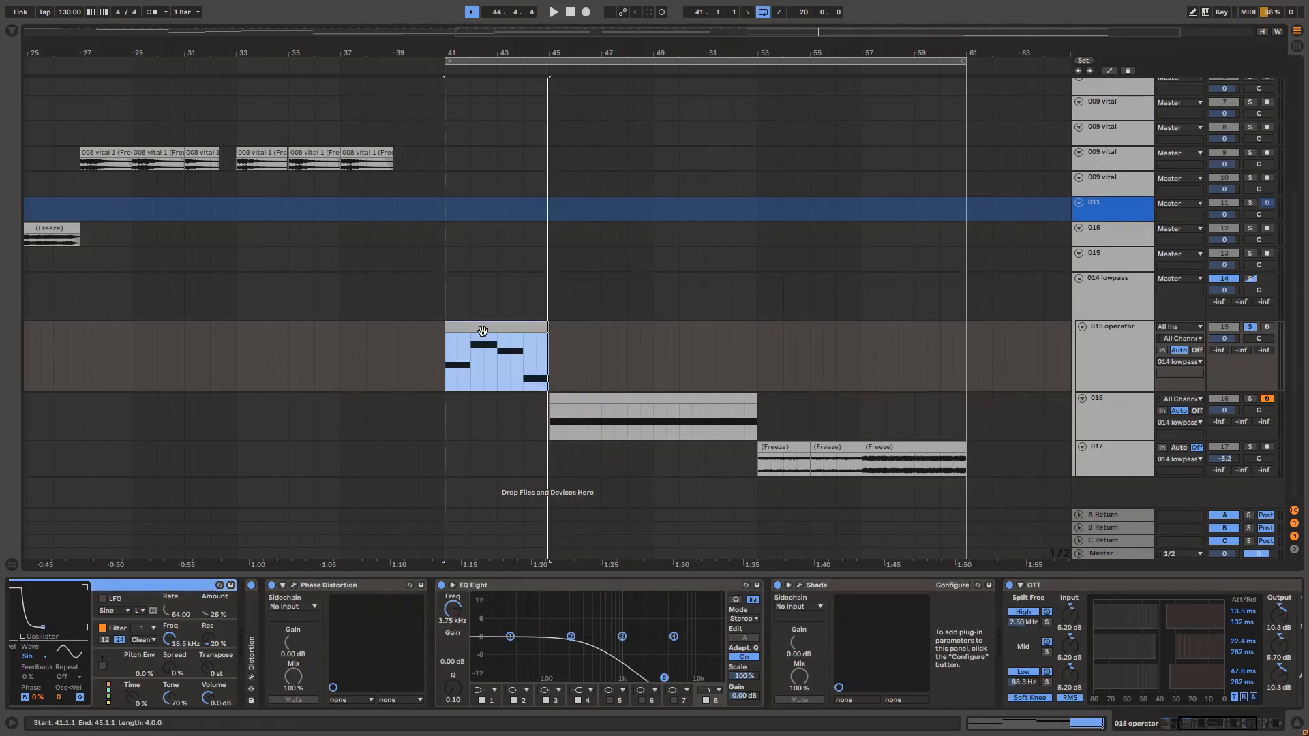
pyautogui.press('space')
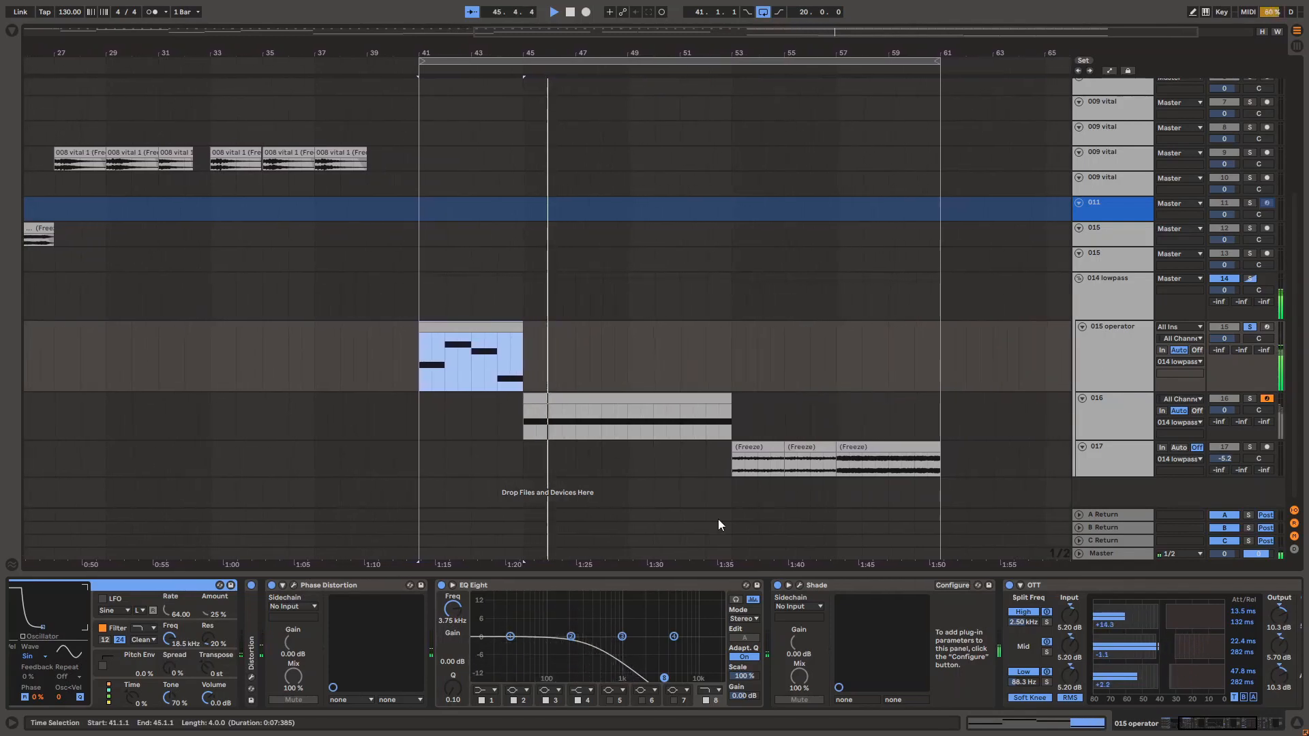
pyautogui.click(776, 587)
pyautogui.press('space')
pyautogui.click(776, 585)
pyautogui.press('space')
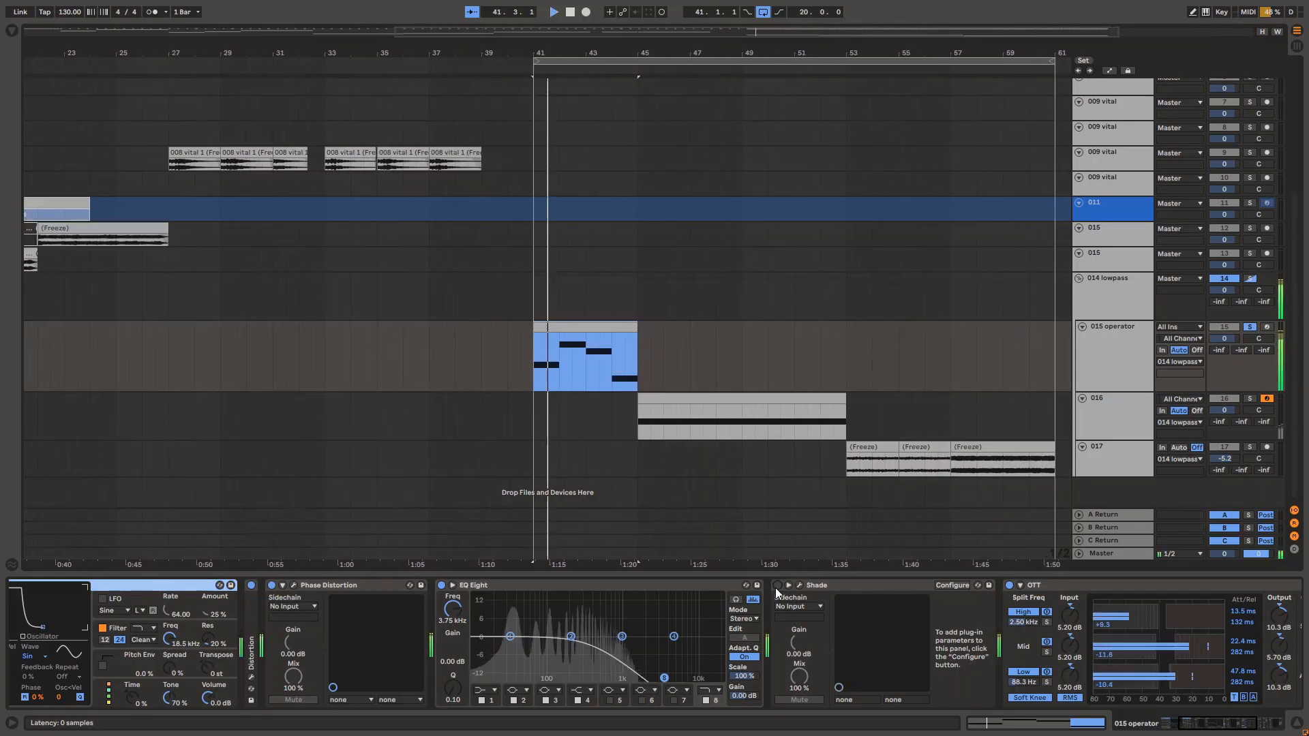
pyautogui.click(776, 586)
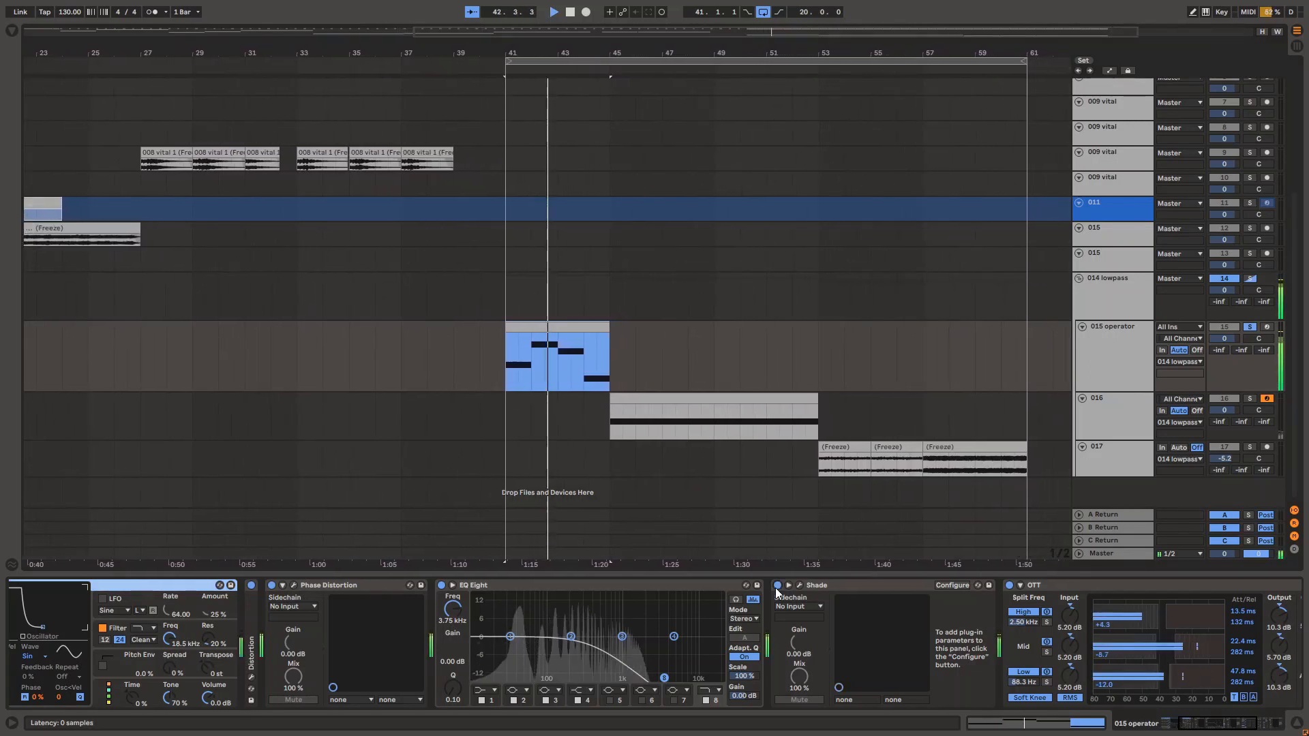
pyautogui.click(776, 586)
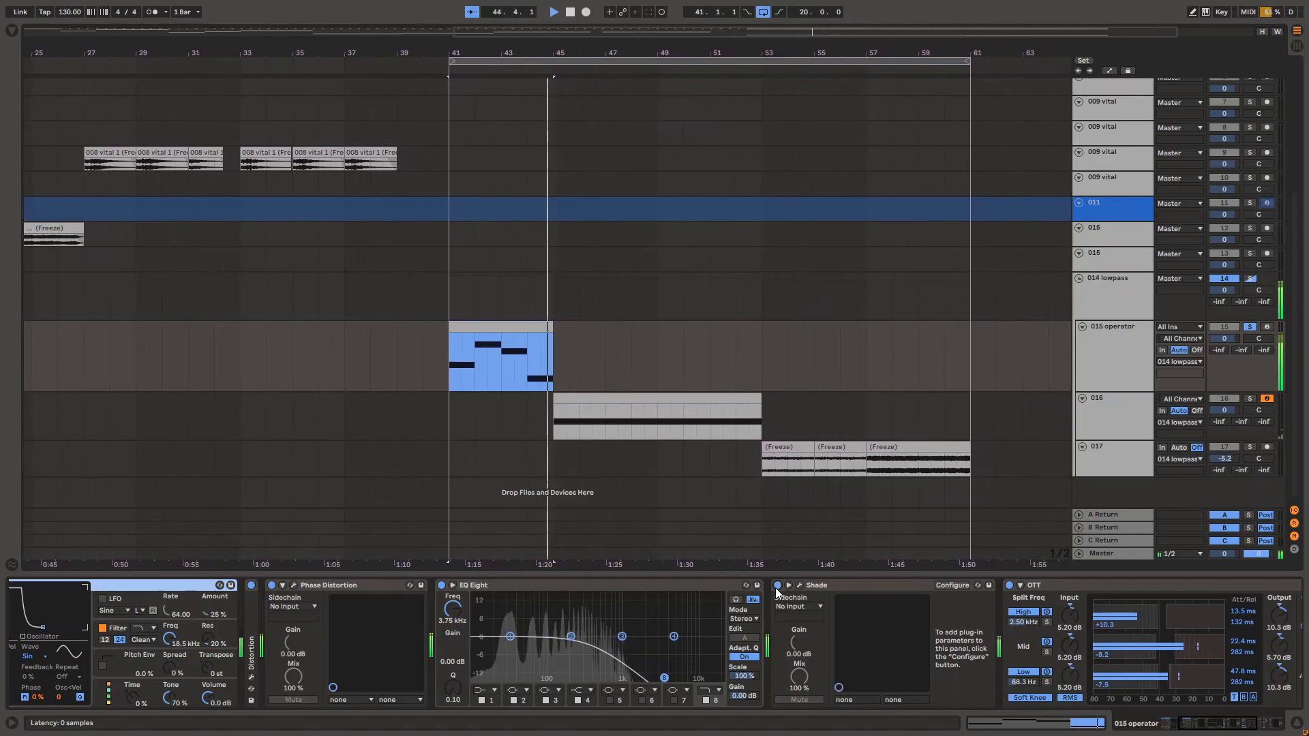
pyautogui.press('space')
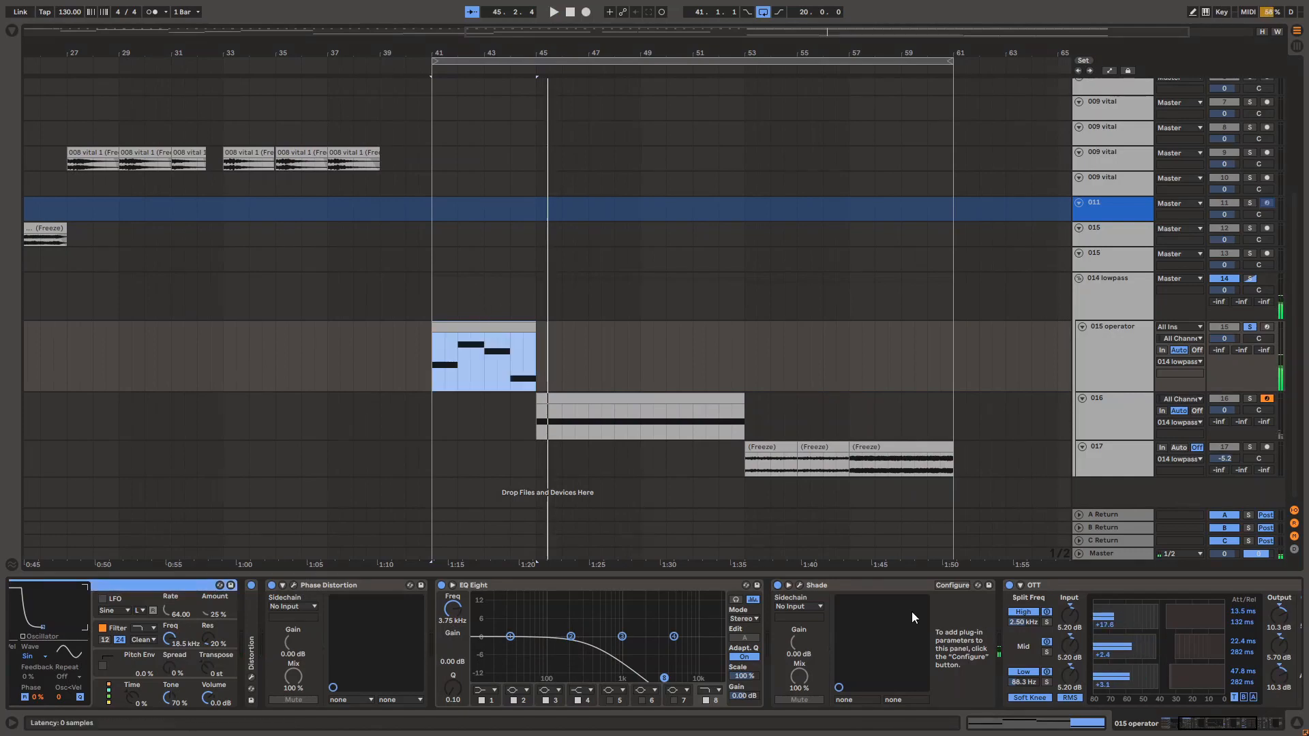
# Reopen Shade on the 015 operator track and switch off every band except the Phaser Classic band, leaving that one selected
pyautogui.click(799, 586)
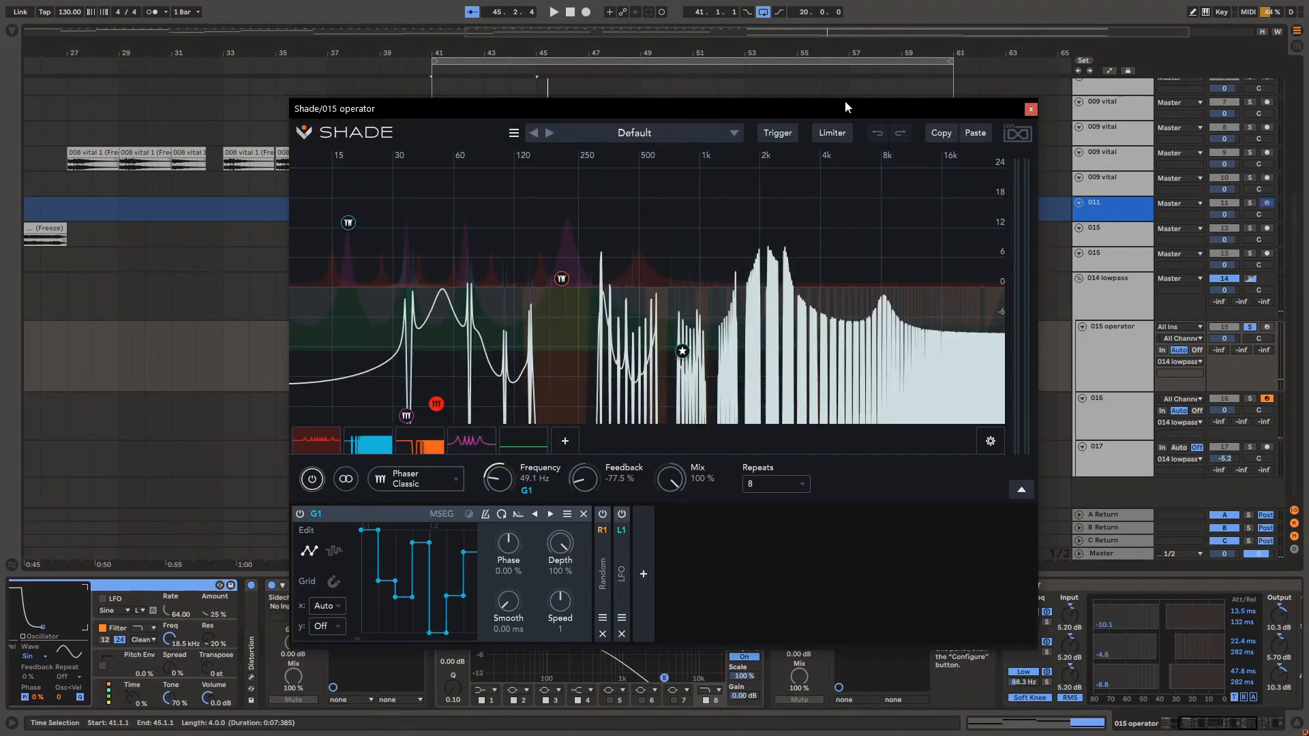
pyautogui.moveTo(844, 107); pyautogui.dragTo(763, 155)
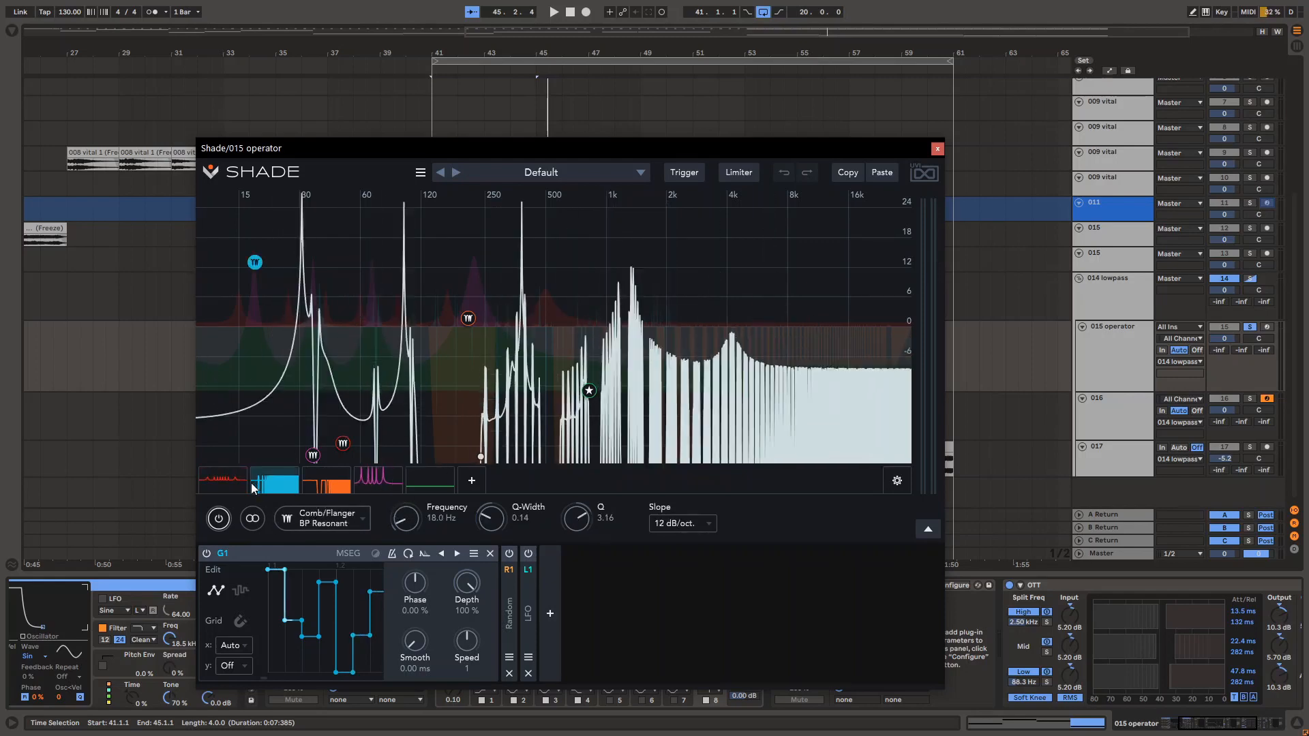
pyautogui.click(295, 480)
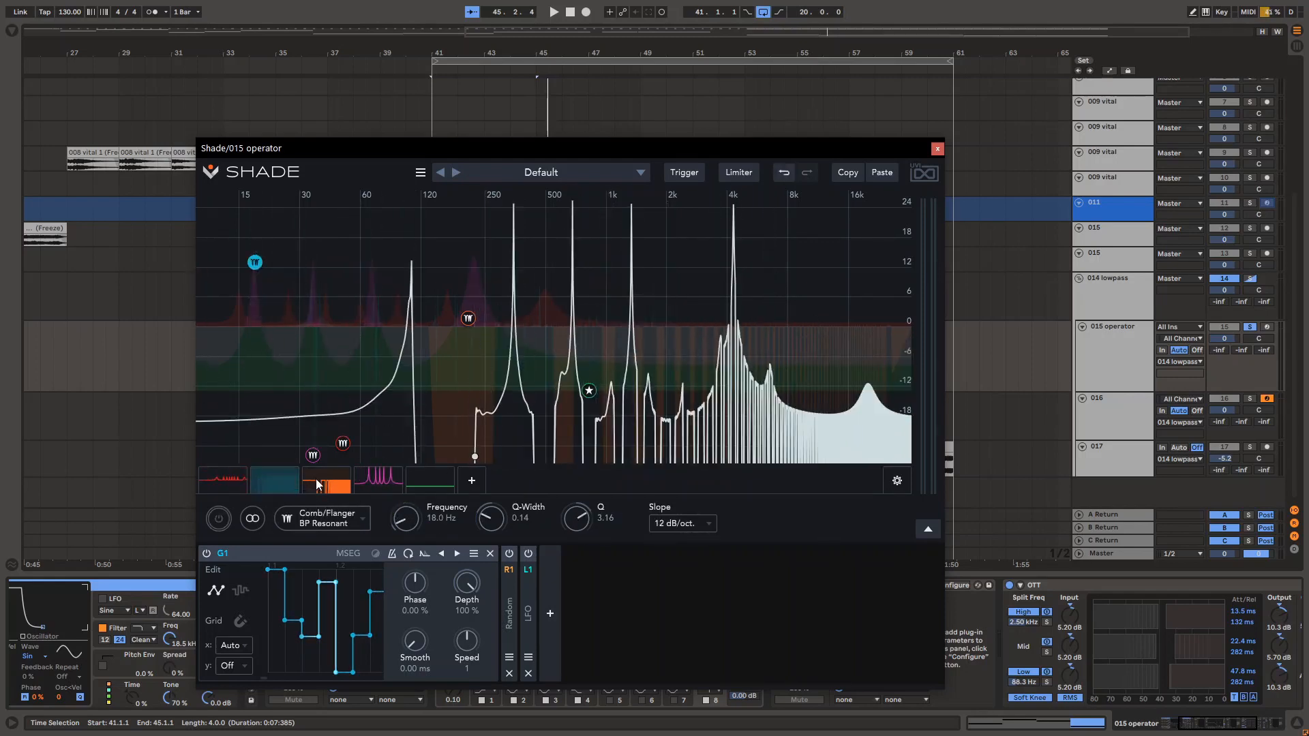
pyautogui.click(419, 477)
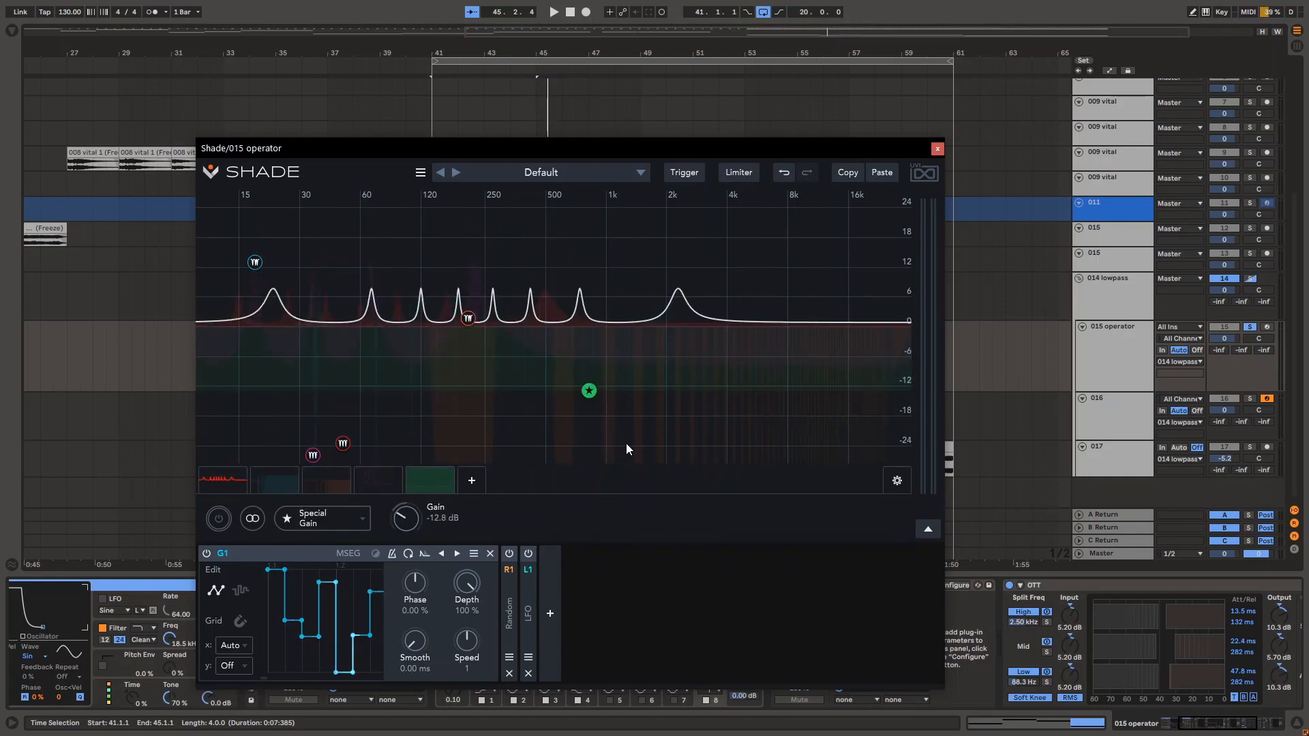
pyautogui.click(220, 484)
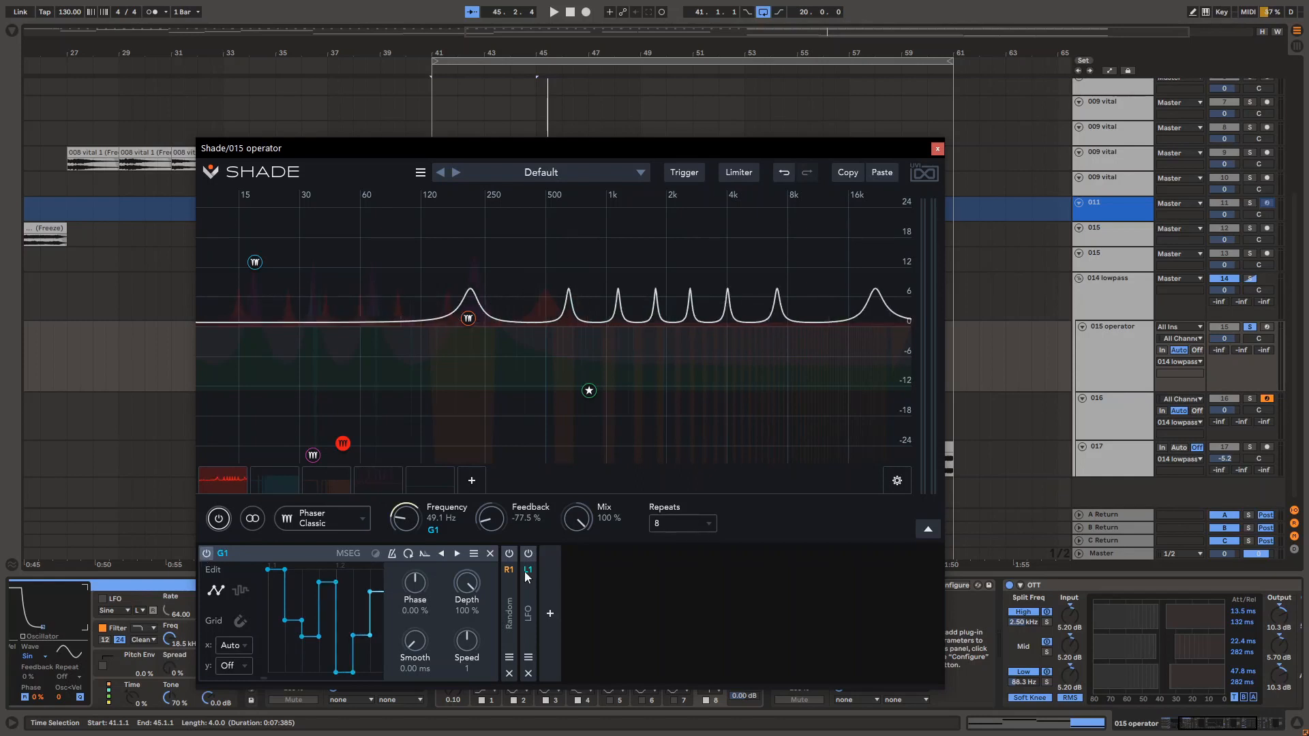
# Examine the G1 MSEG modulator with its assignment handle, and expand the R1 Random modulator
pyautogui.click(304, 557)
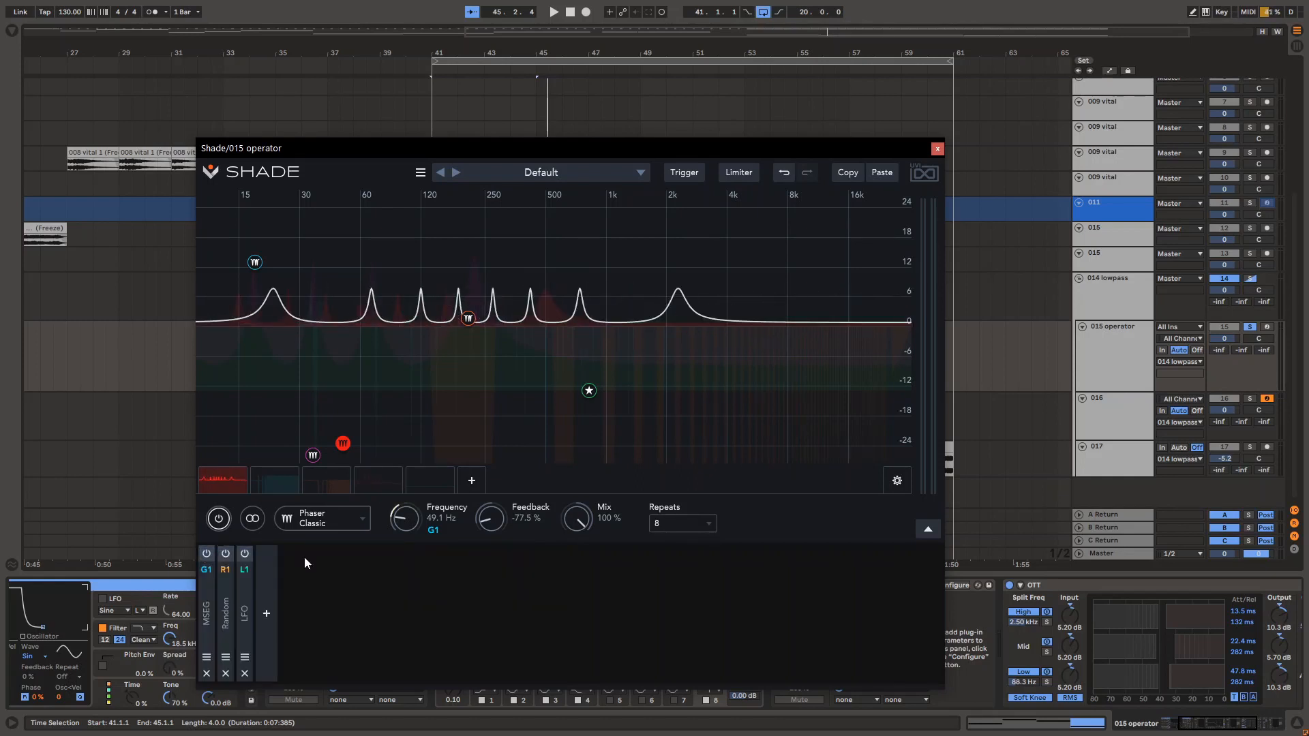
pyautogui.click(215, 589)
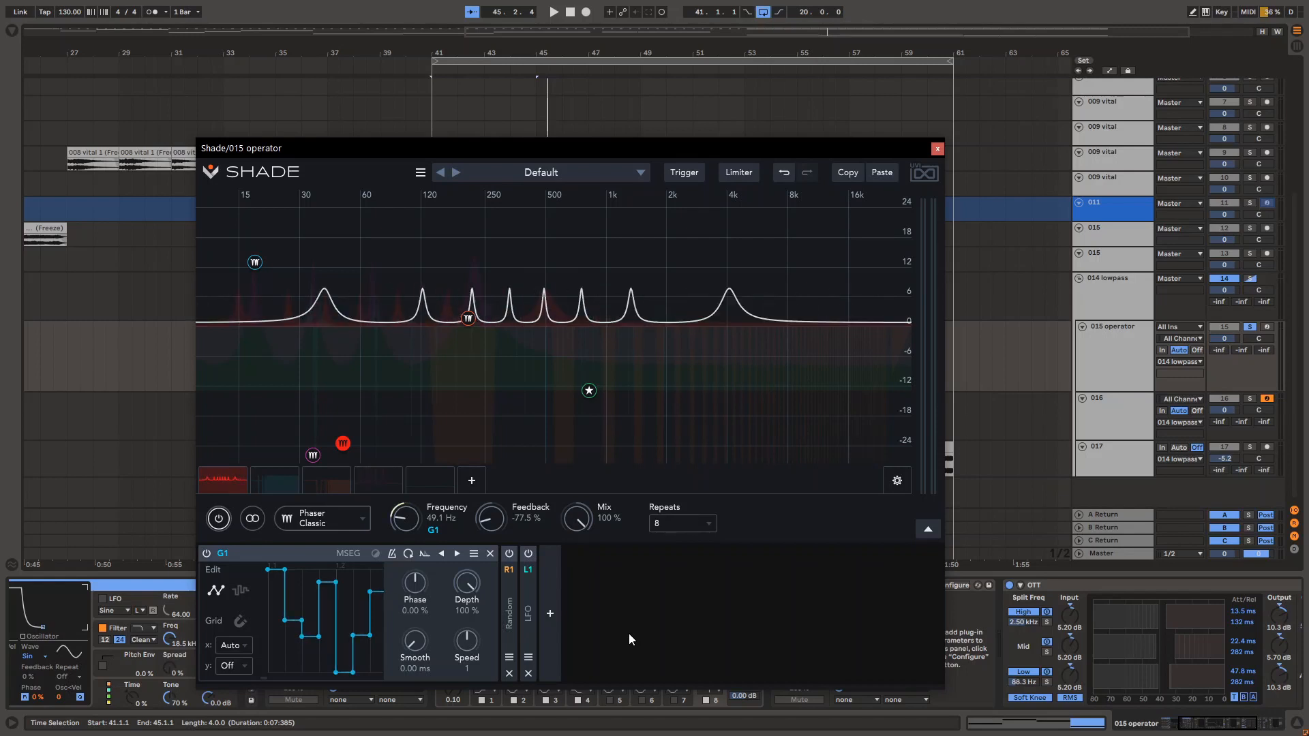
pyautogui.click(548, 621)
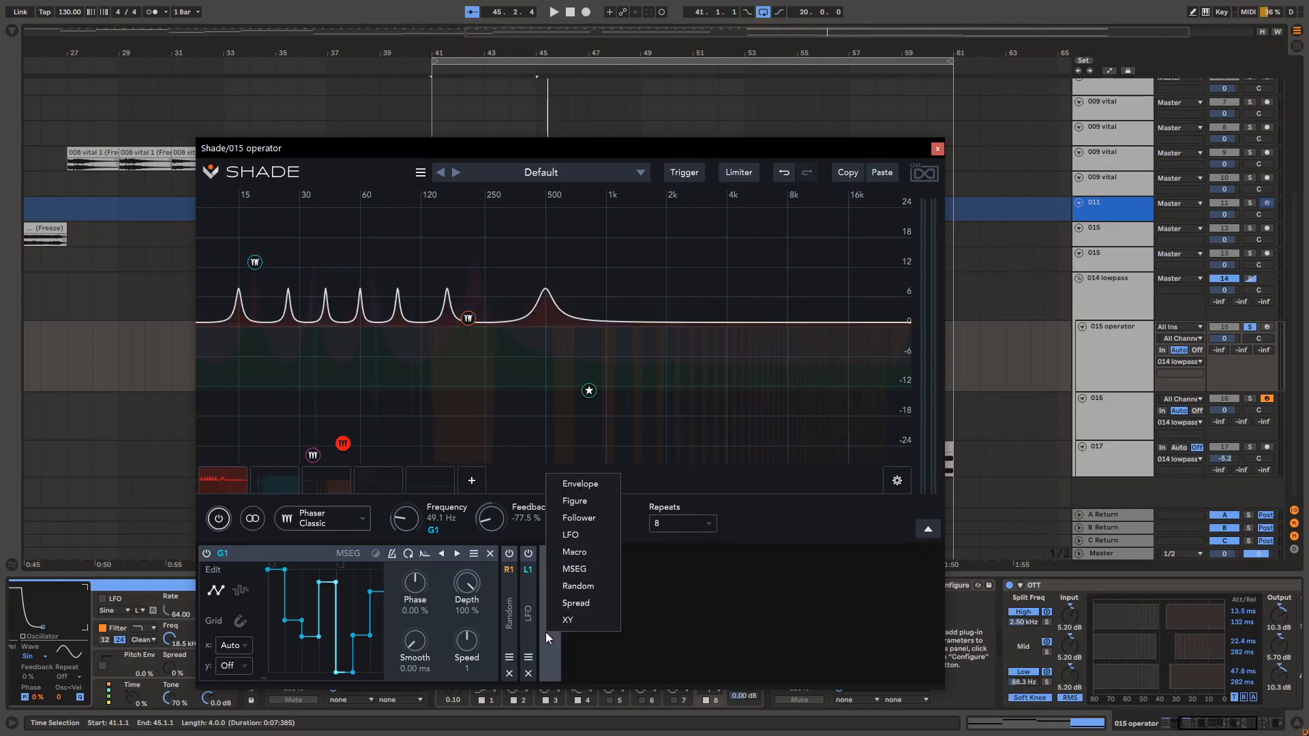
pyautogui.click(746, 648)
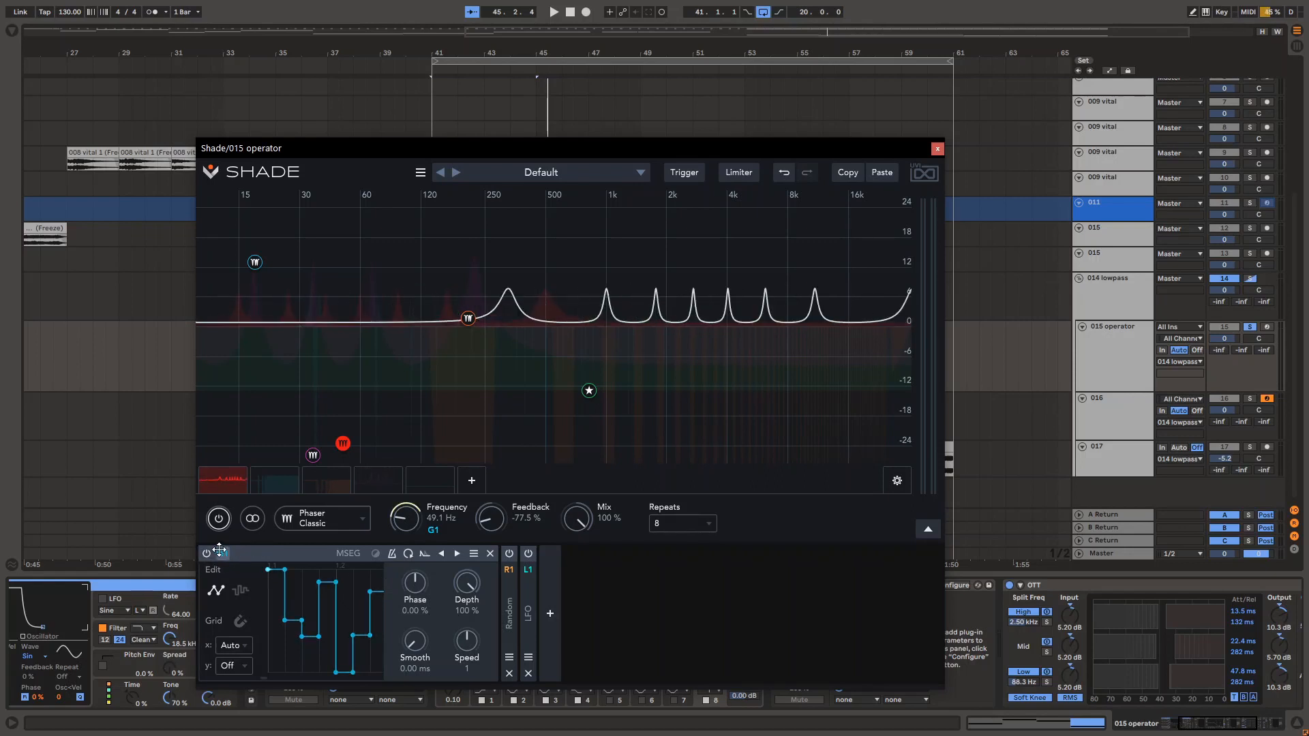
pyautogui.moveTo(219, 549)
pyautogui.mouseDown()
pyautogui.moveTo(518, 517)
pyautogui.moveTo(221, 561)
pyautogui.mouseUp()
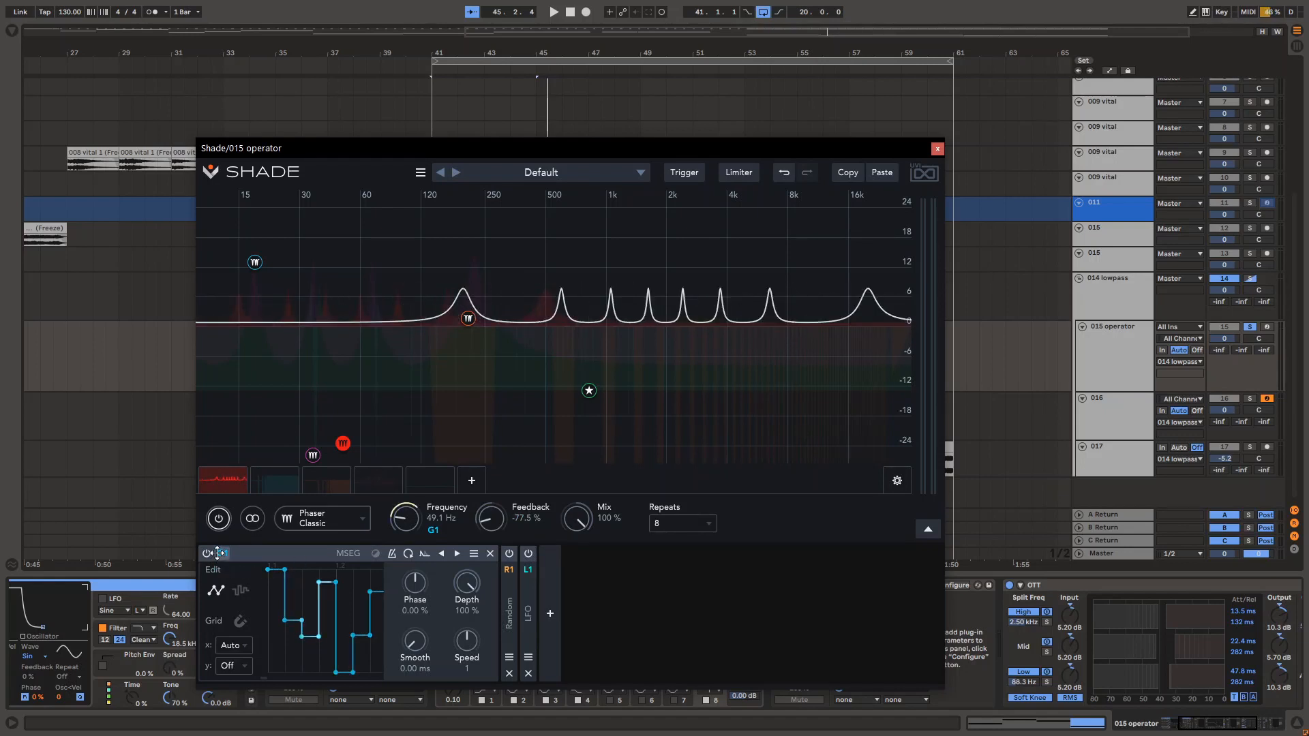
pyautogui.moveTo(217, 553)
pyautogui.mouseDown()
pyautogui.moveTo(566, 553)
pyautogui.moveTo(315, 586)
pyautogui.moveTo(222, 551)
pyautogui.mouseUp()
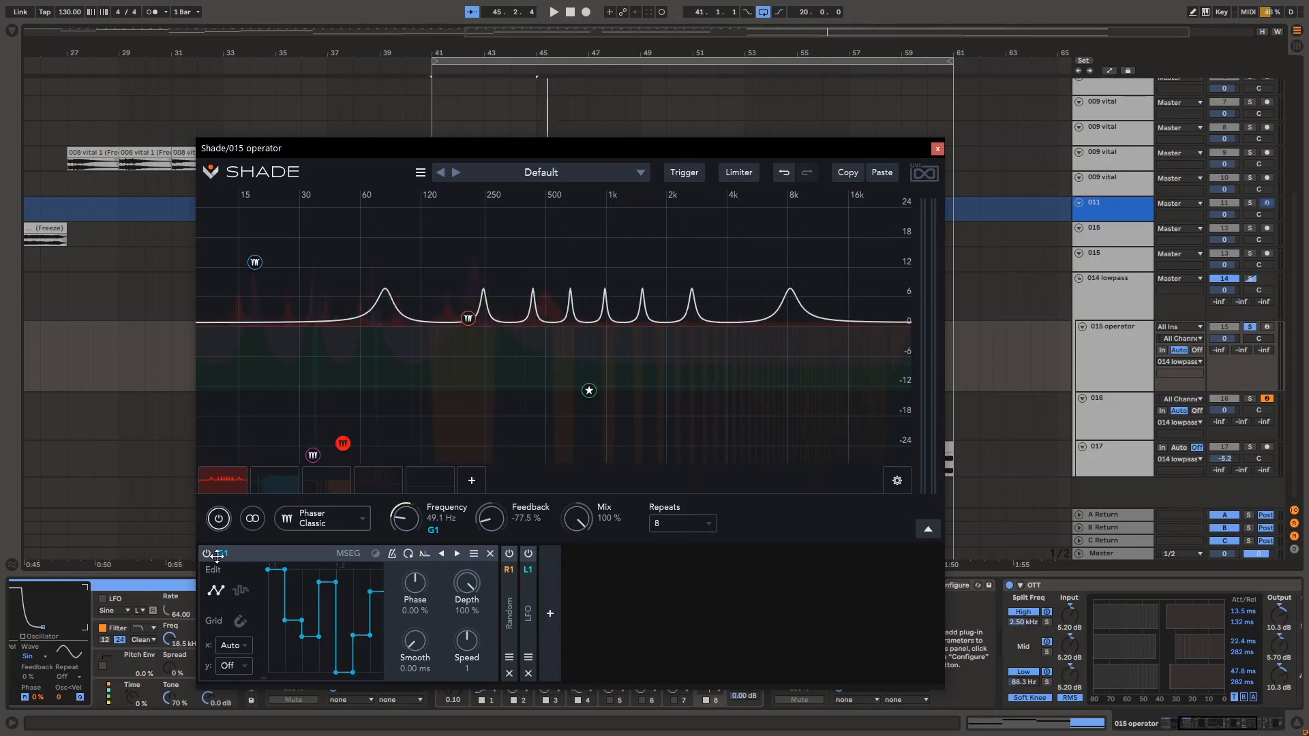
pyautogui.click(511, 586)
# Try out a Figure modulator with its Shape lowered to 68.9 %, and remove it again
pyautogui.click(638, 600)
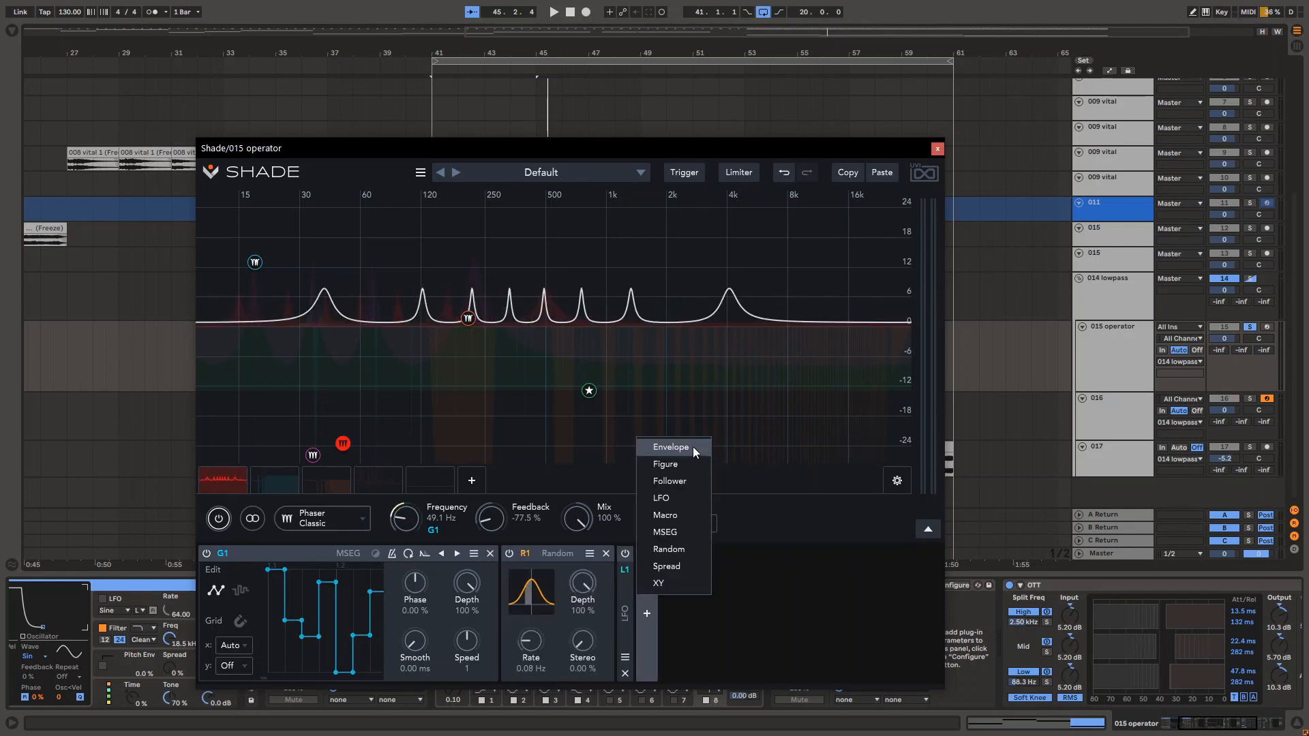
pyautogui.click(672, 466)
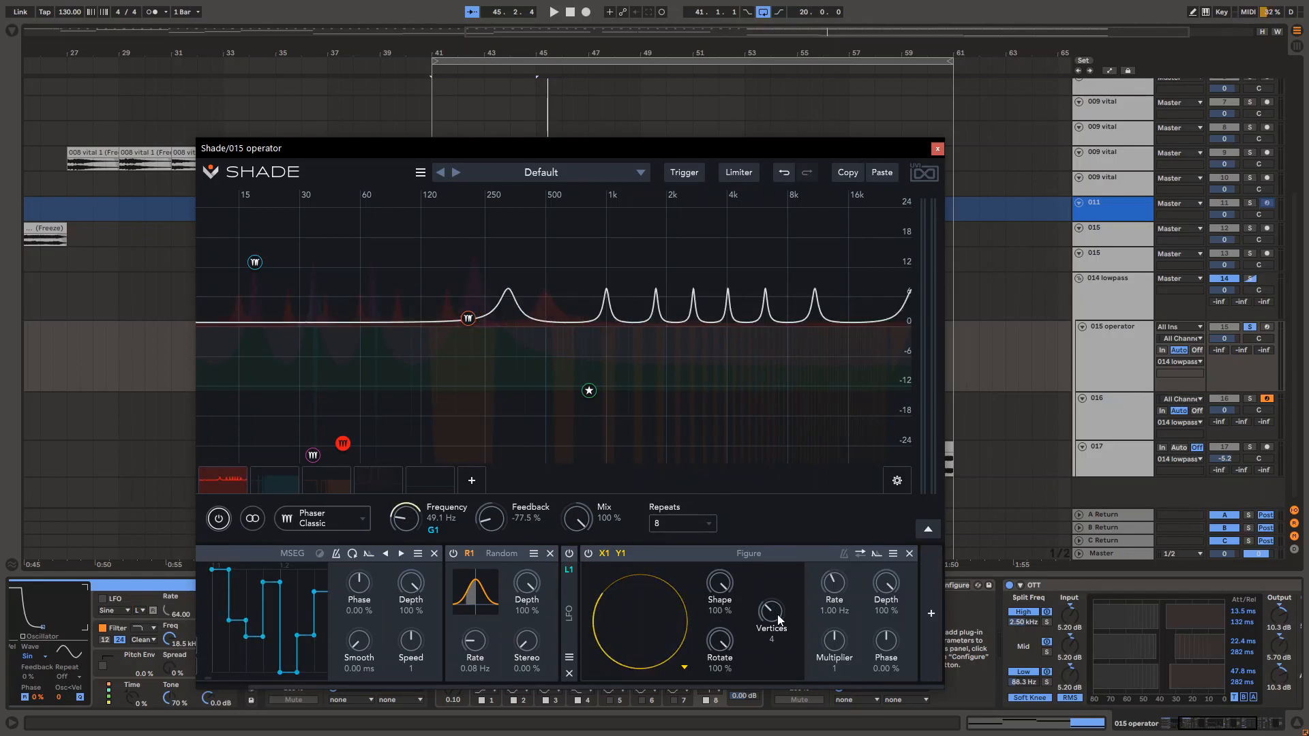
pyautogui.moveTo(722, 598); pyautogui.dragTo(709, 648)
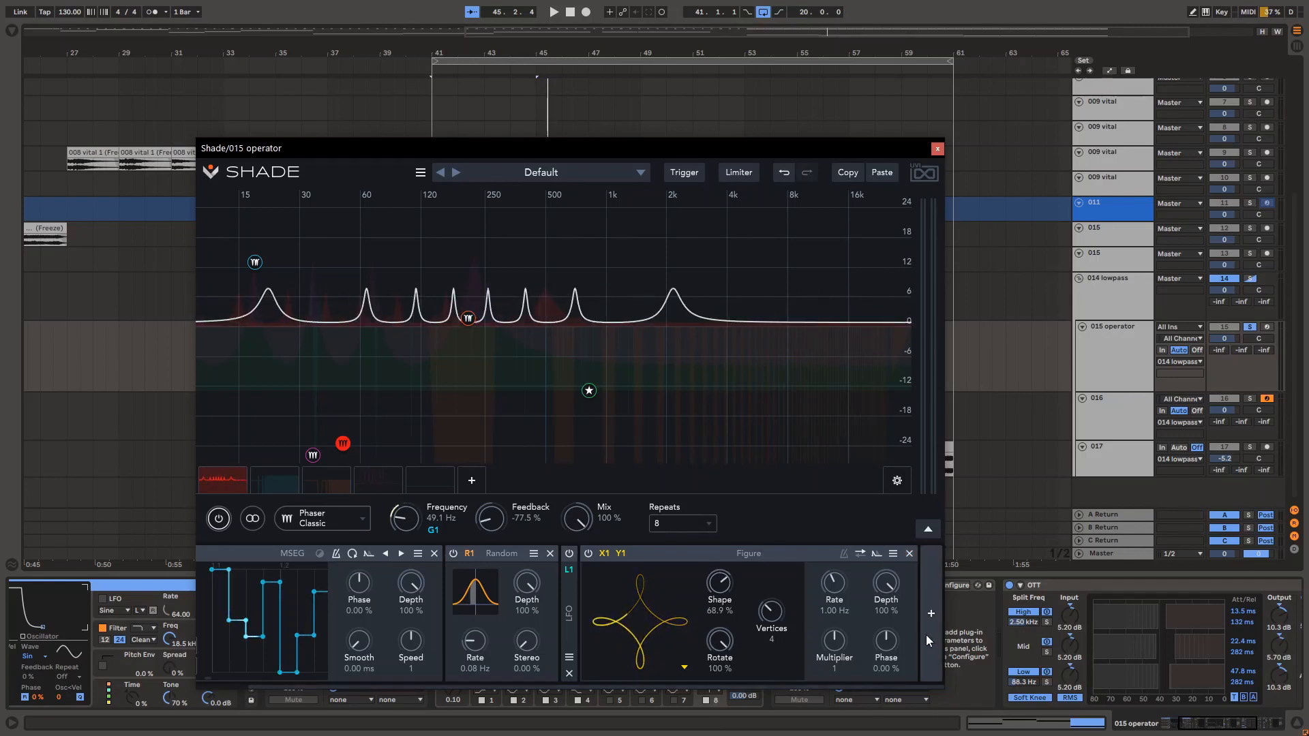
pyautogui.click(910, 553)
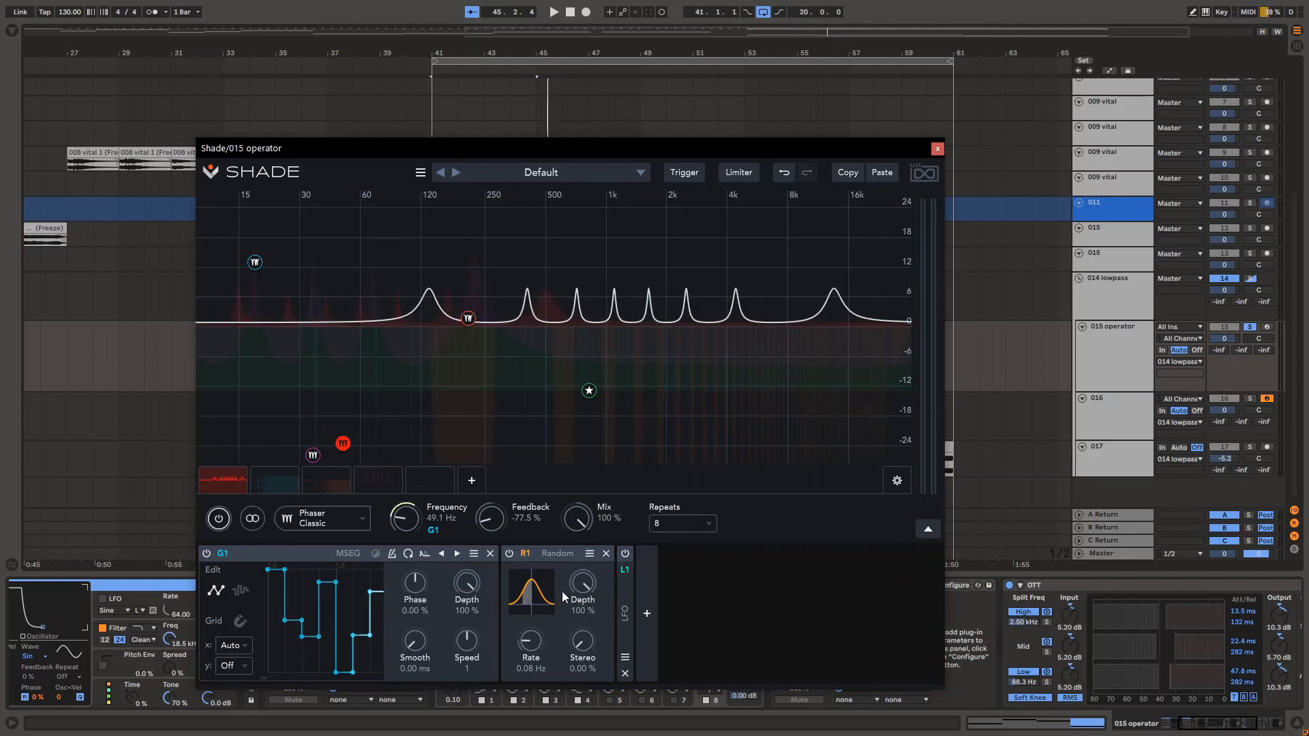
# Examine the L1 LFO modulator's settings, collapse it and bring up the list of modulator types
pyautogui.click(624, 609)
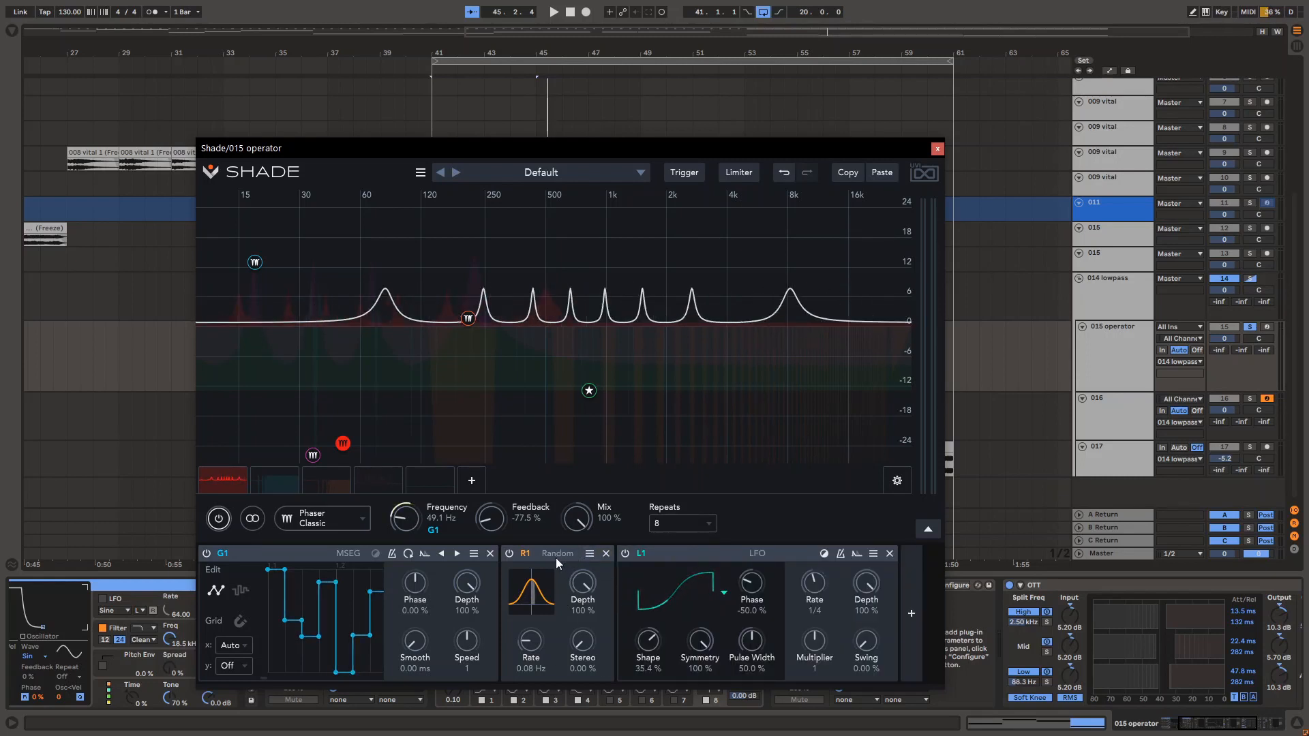
pyautogui.click(853, 555)
pyautogui.click(648, 612)
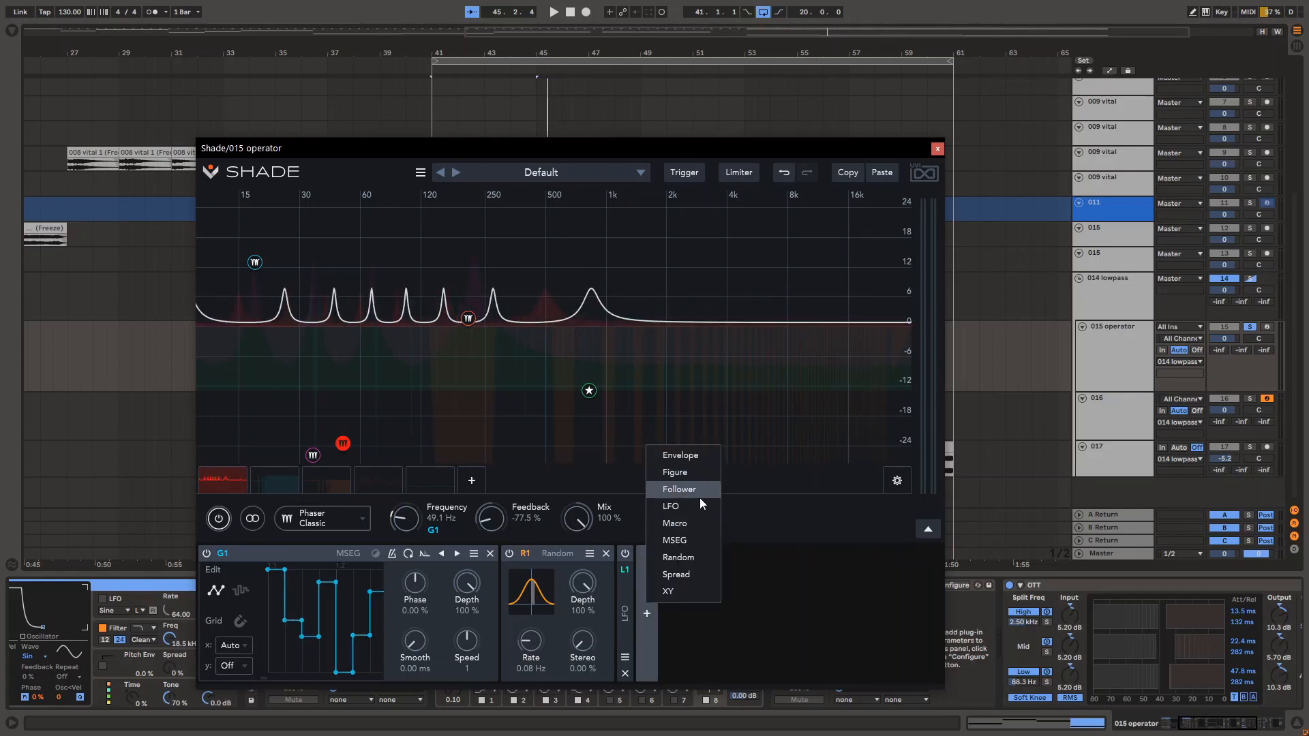
# View Shade's Trigger options and return to the list of available modulator types
pyautogui.click(688, 182)
pyautogui.click(694, 176)
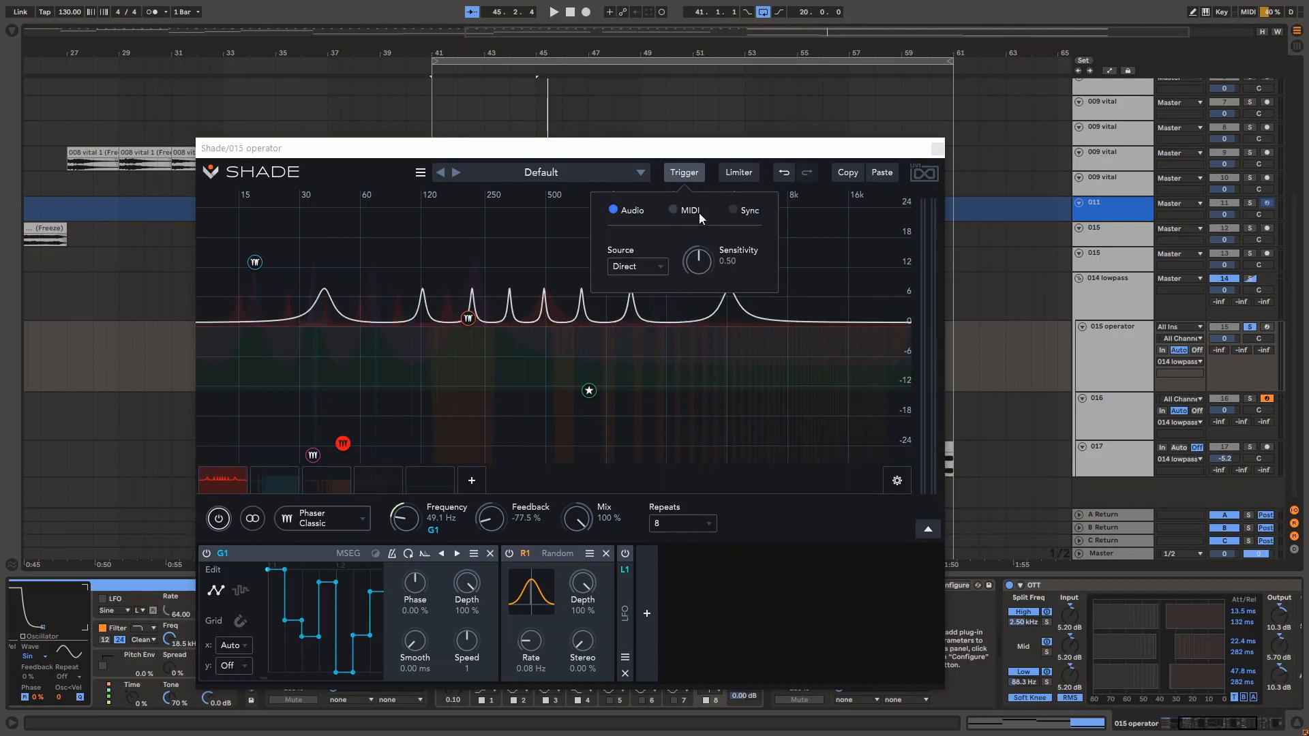
pyautogui.click(785, 596)
pyautogui.click(647, 613)
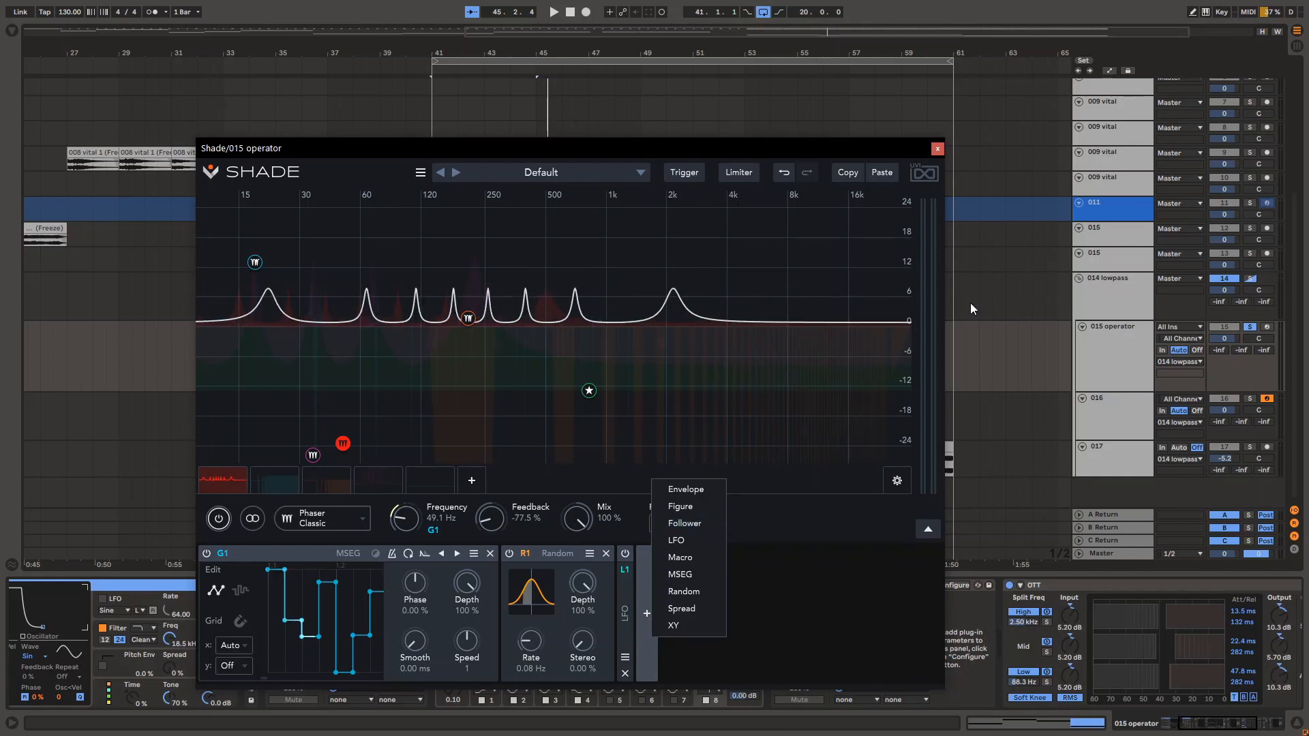
# Close the current Shade, then open the 002 kick-sidechained Shade ending the 015 operator chain and examine its Special Tilt band and Follower
pyautogui.click(938, 149)
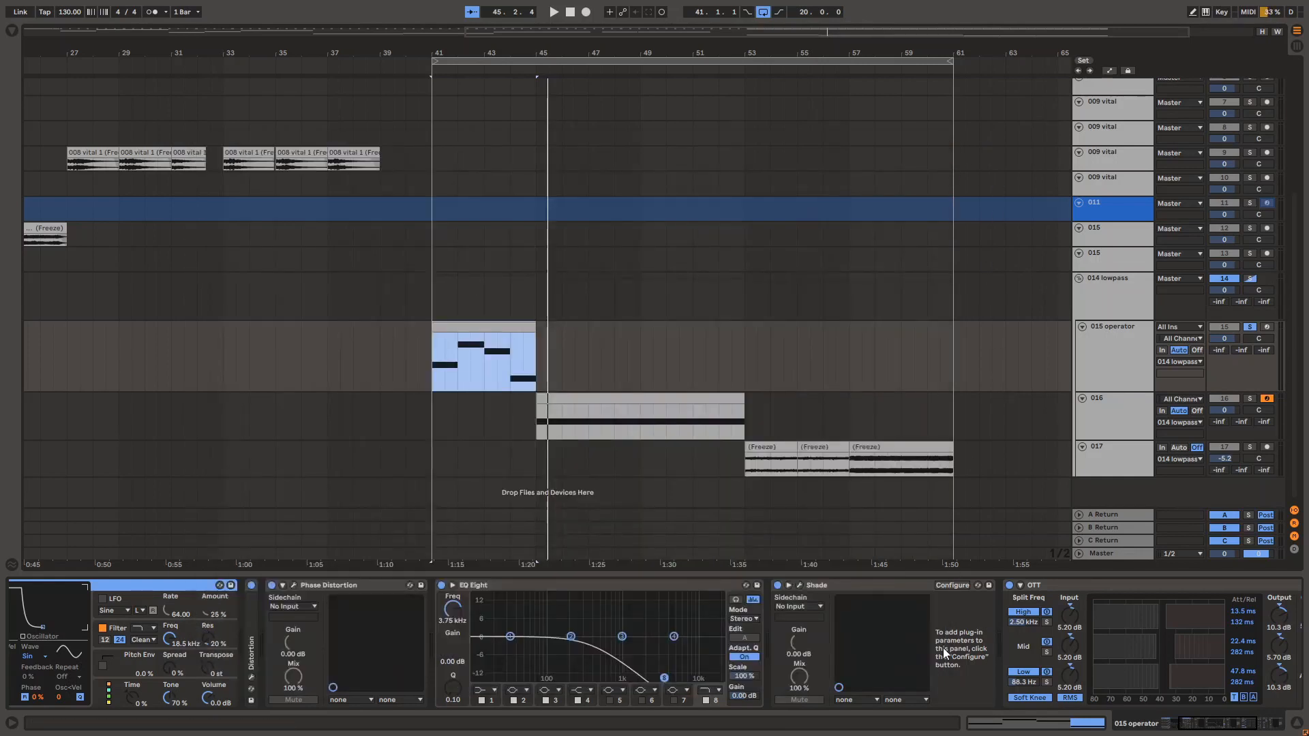
pyautogui.click(812, 585)
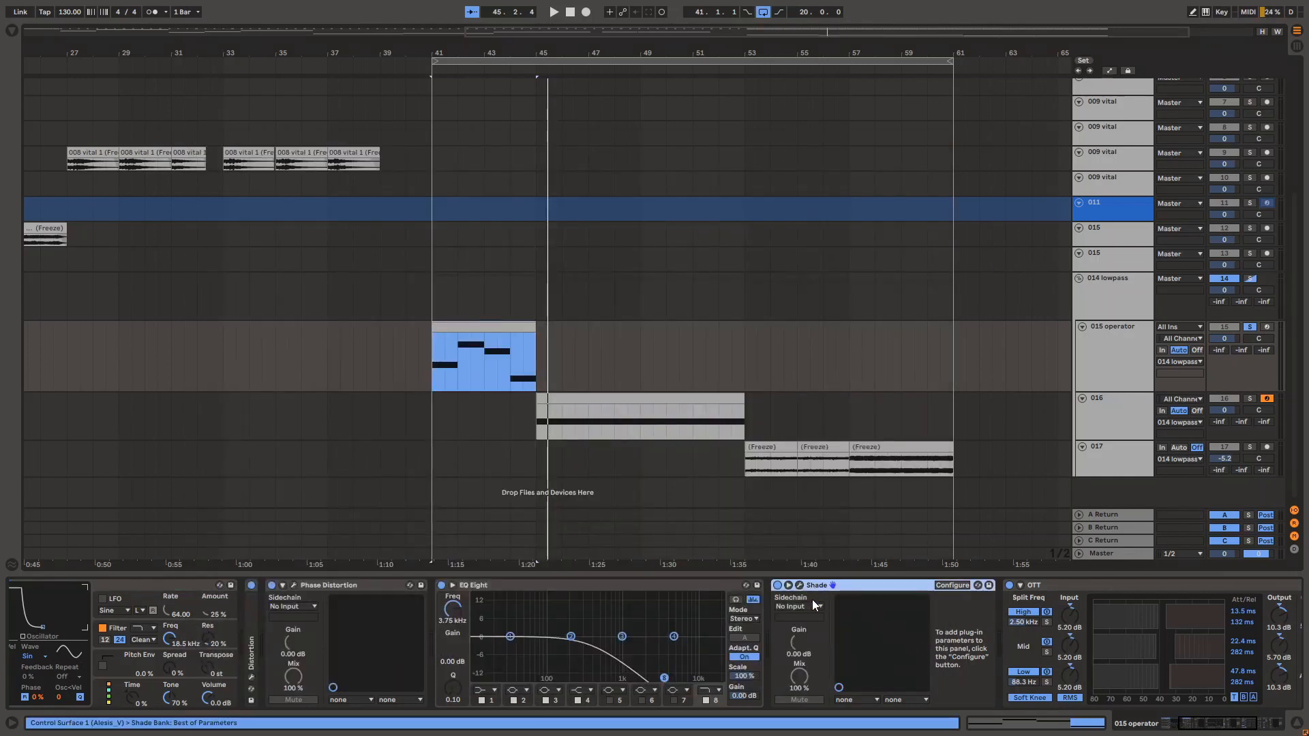
pyautogui.click(813, 604)
pyautogui.click(812, 604)
pyautogui.scroll(-5, 827, 657)
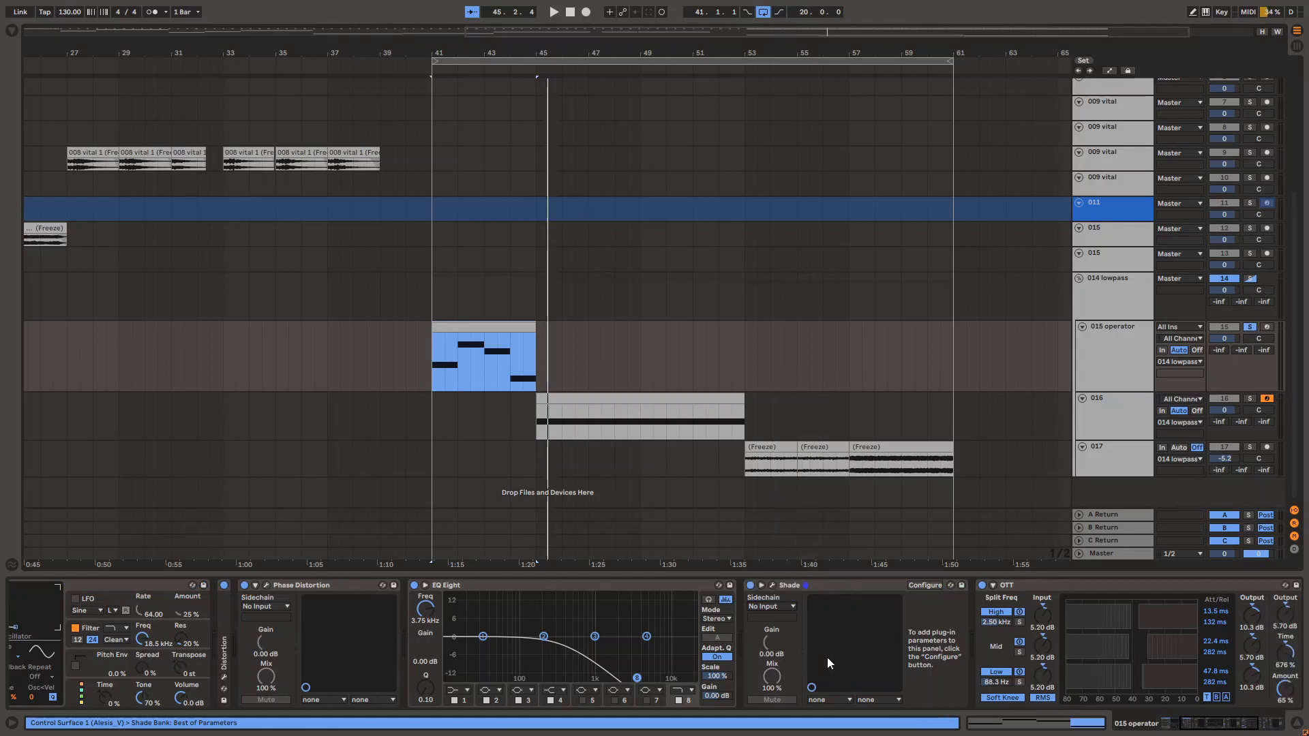
pyautogui.scroll(-3, 1151, 614)
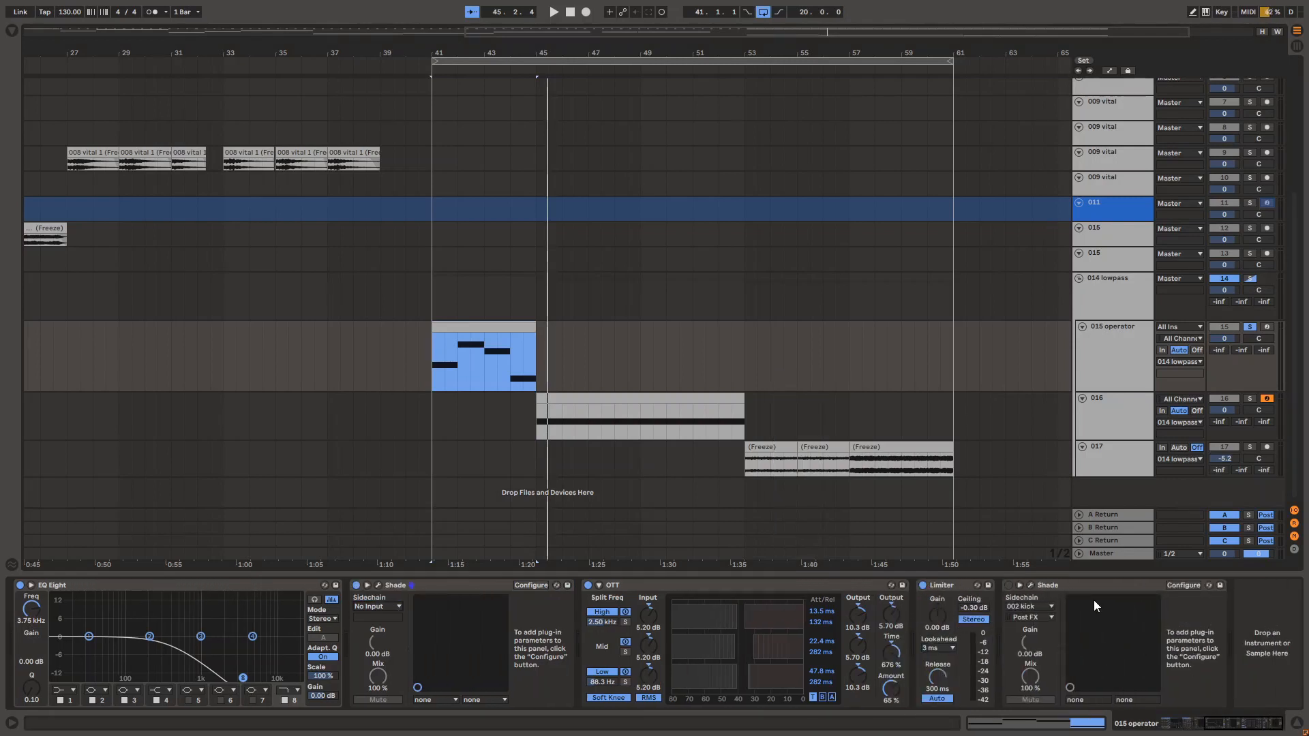
pyautogui.click(1031, 585)
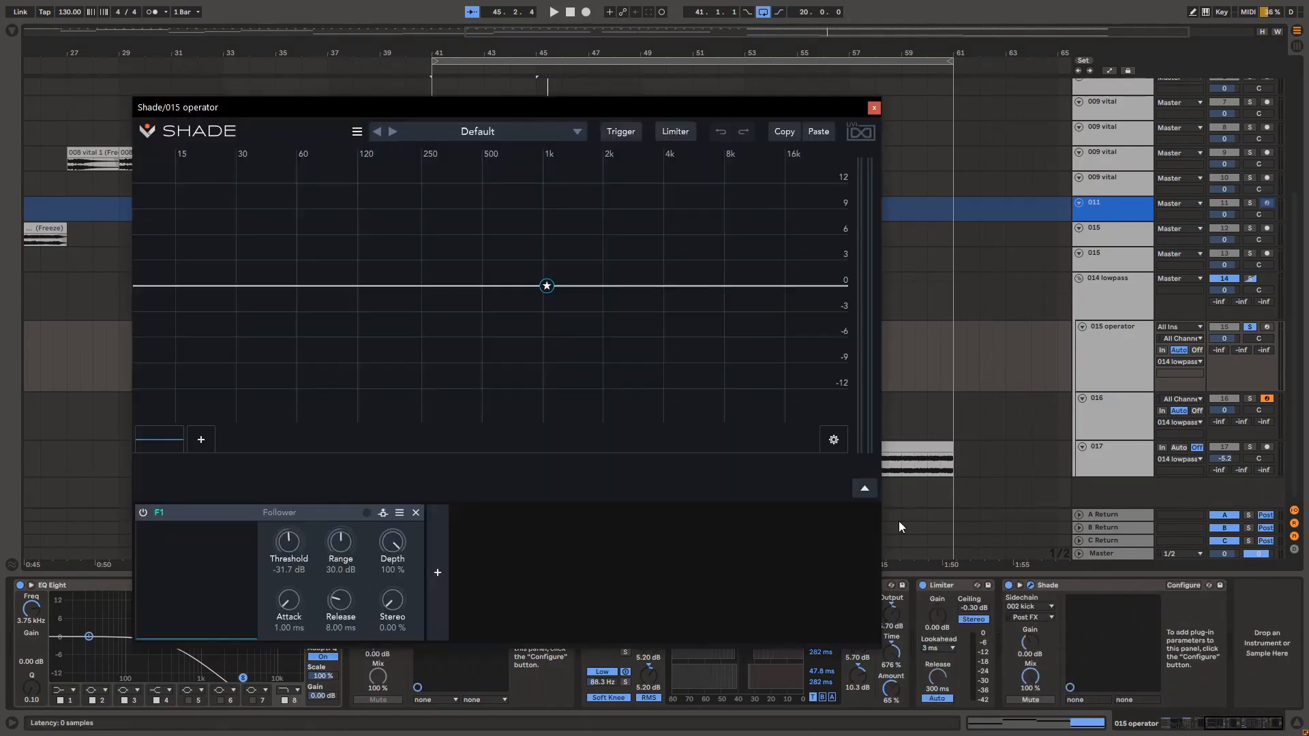
pyautogui.click(549, 288)
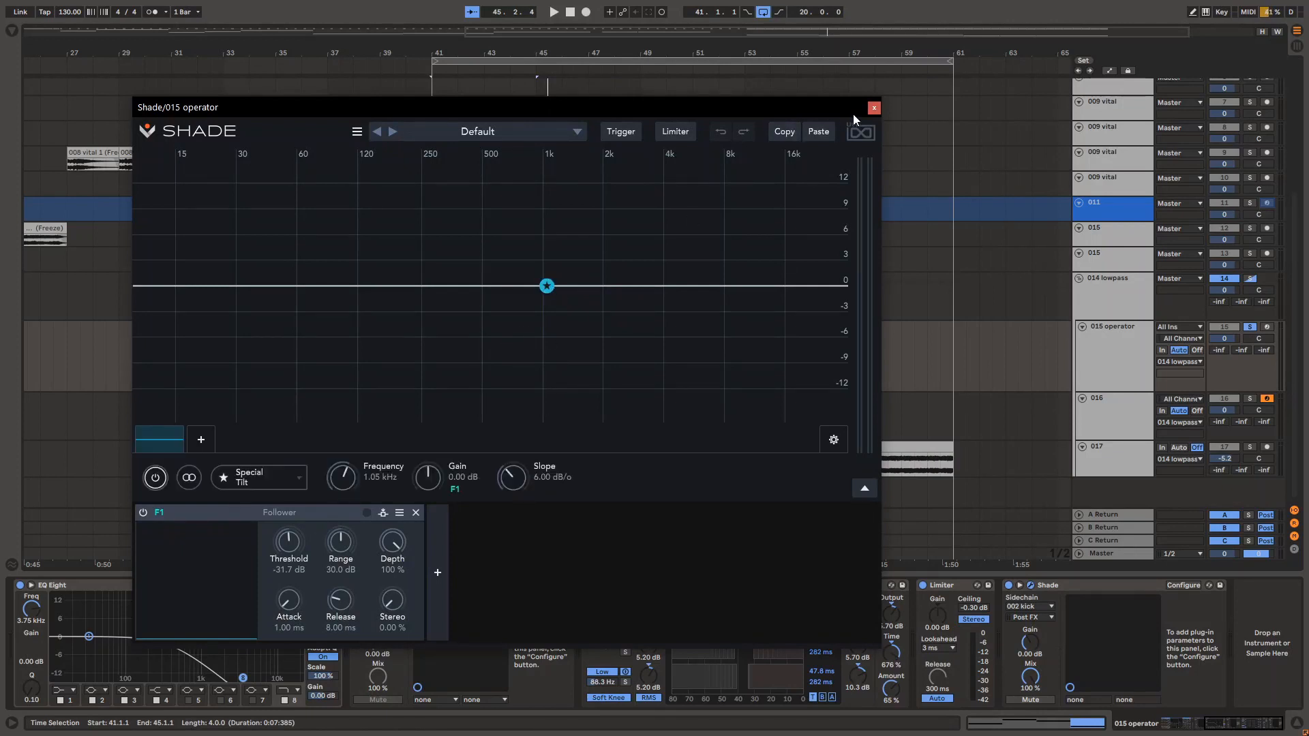
pyautogui.click(874, 107)
# Look at the 002 kick track's devices, then return to 015 operator and switch off its last Shade
pyautogui.scroll(3, 649, 295)
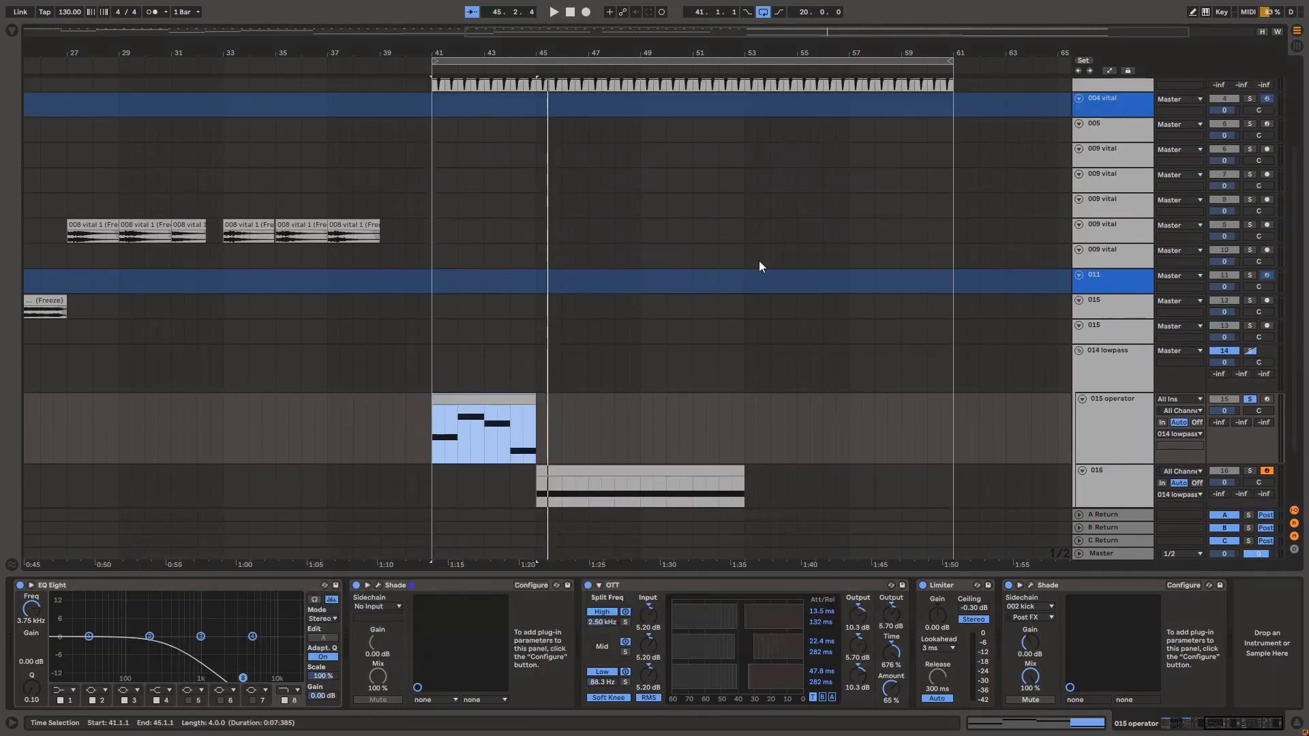
pyautogui.scroll(5, 788, 288)
pyautogui.click(1114, 153)
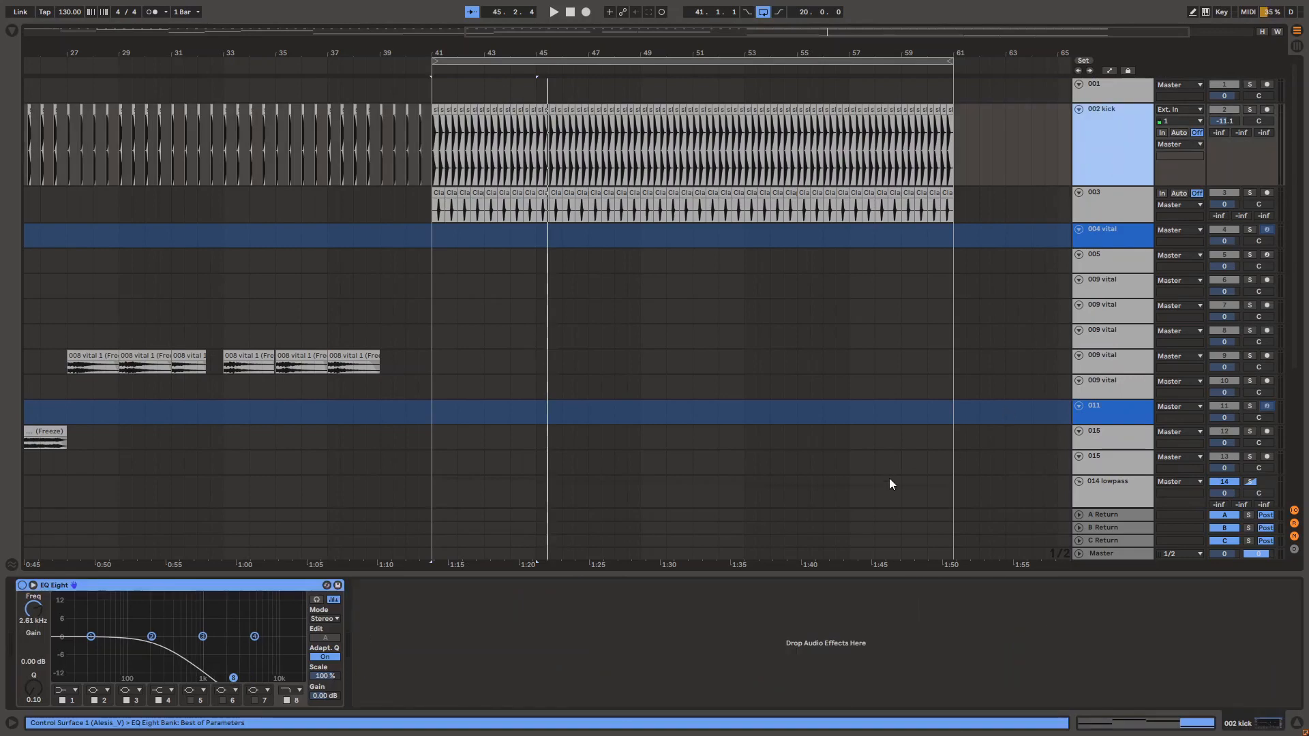
pyautogui.scroll(-8, 889, 484)
pyautogui.click(1110, 363)
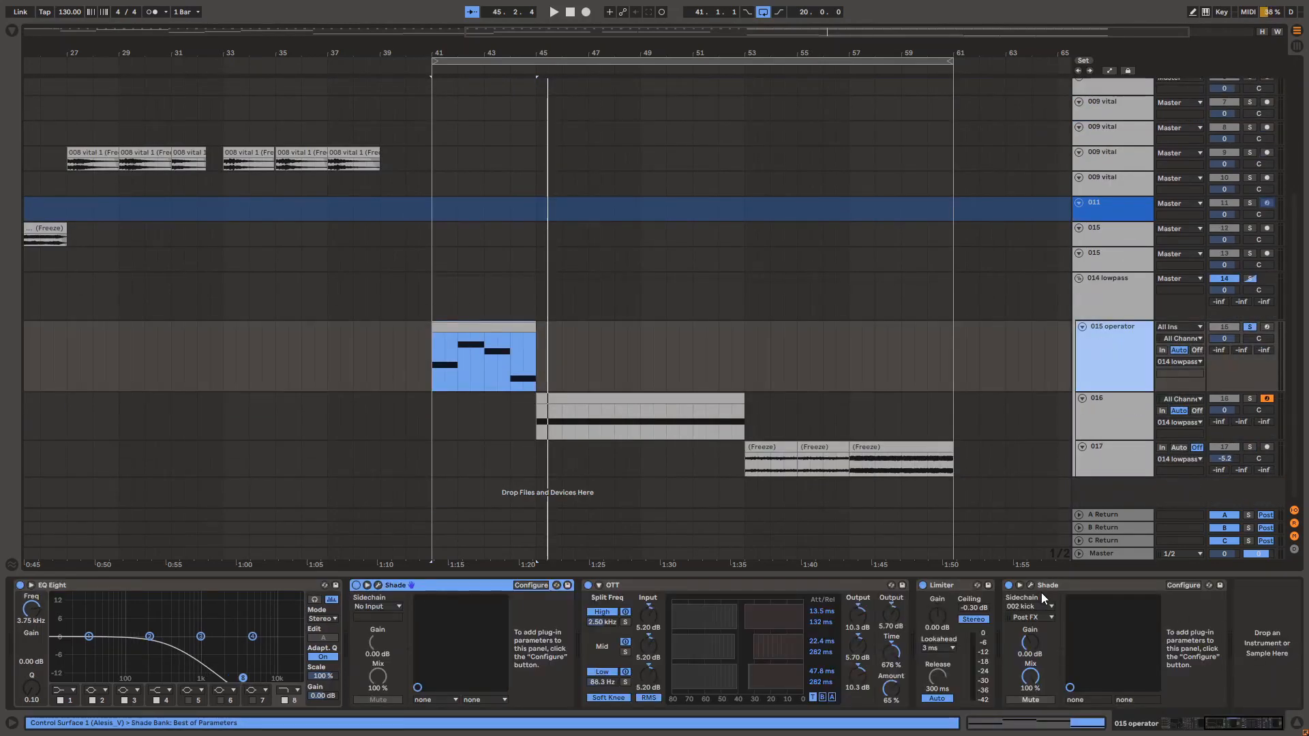
pyautogui.click(1007, 586)
# Reopen the first Shade on 015 operator, glance at its Trigger options and expand the L1 LFO modulator
pyautogui.hscroll(-2, 1013, 599)
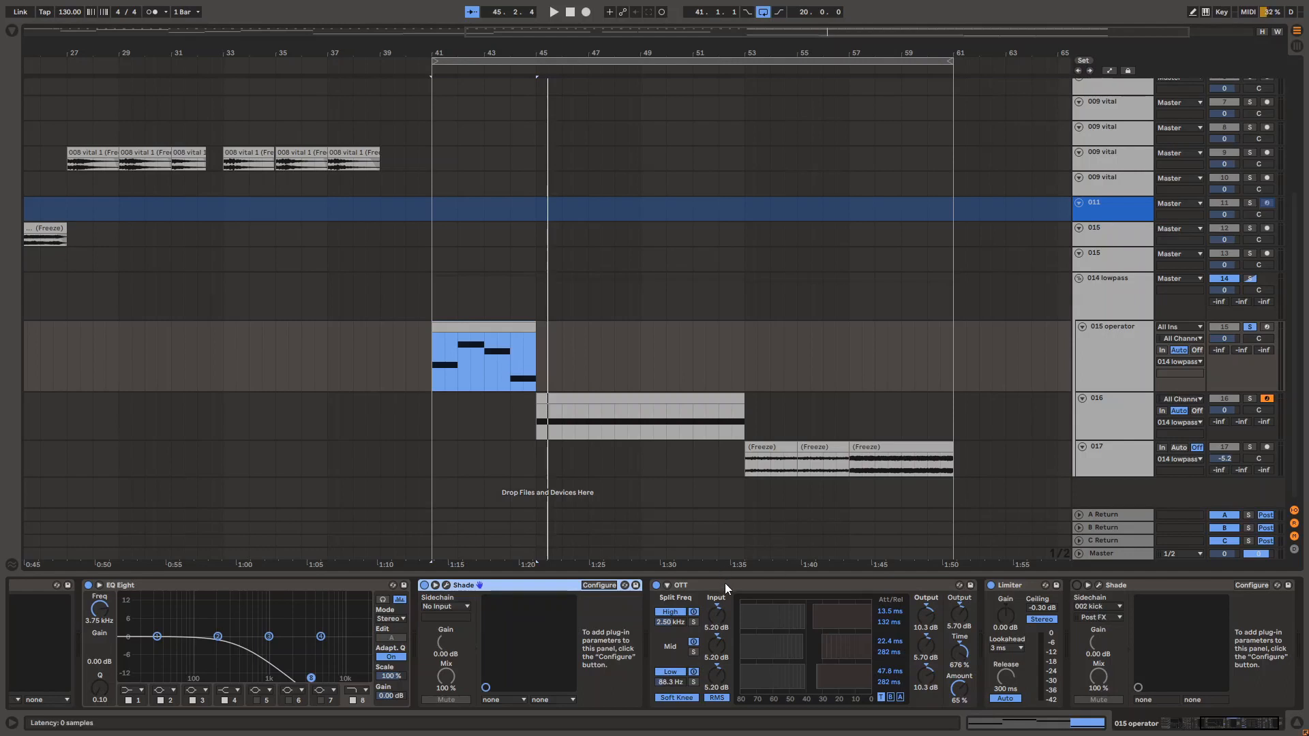
pyautogui.hscroll(-1, 725, 583)
pyautogui.hscroll(-1, 725, 583)
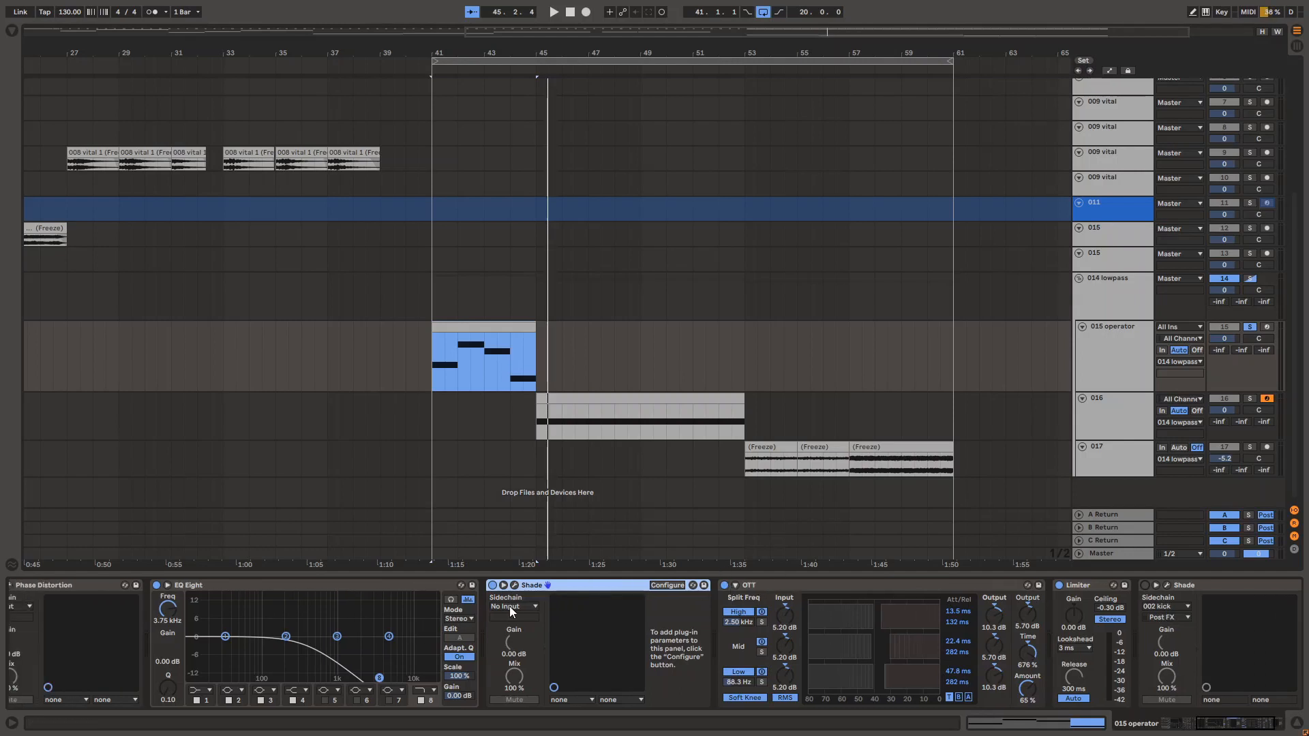
pyautogui.click(514, 585)
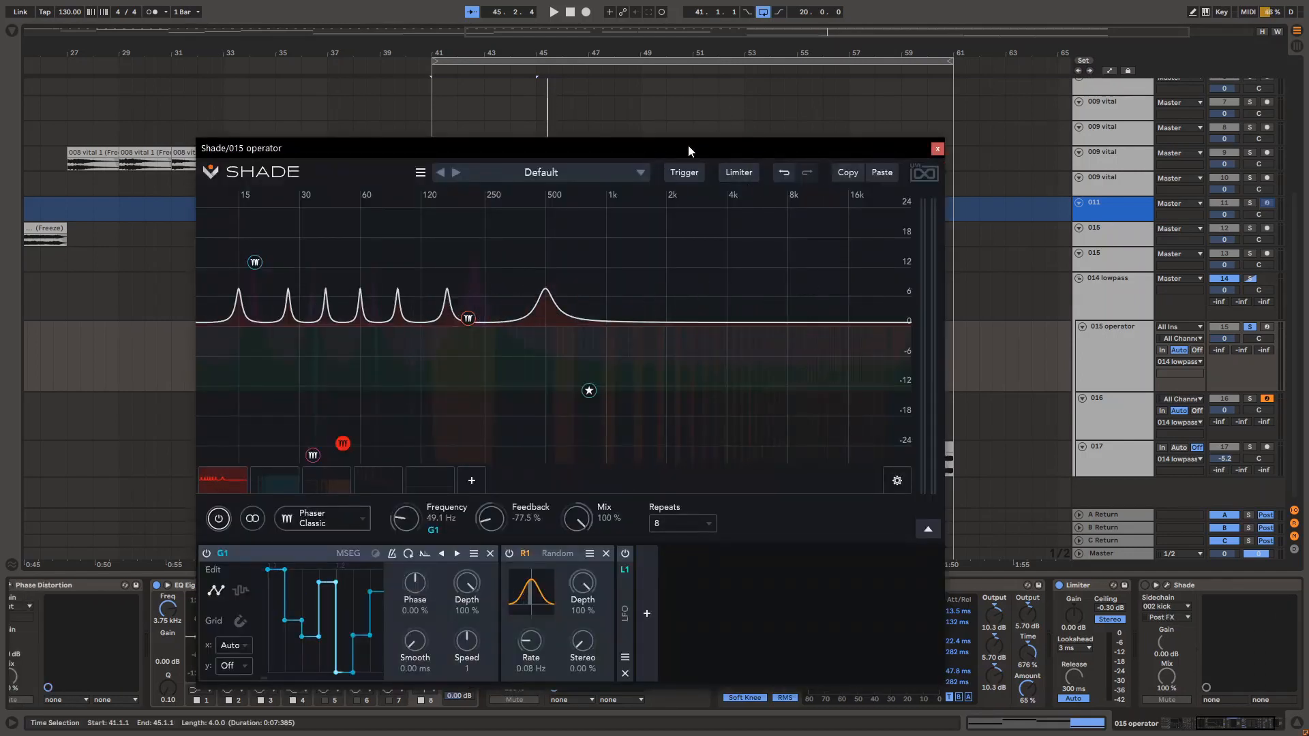
pyautogui.click(684, 172)
pyautogui.click(769, 659)
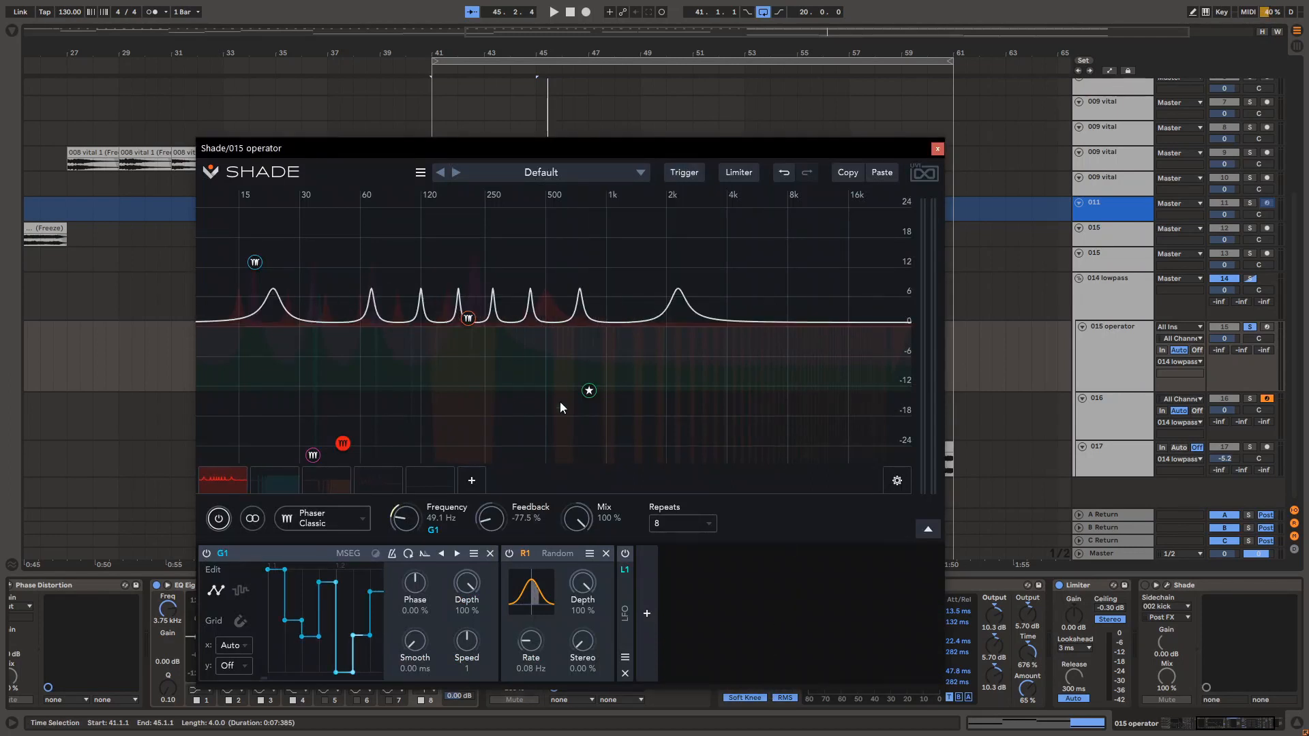
pyautogui.click(626, 610)
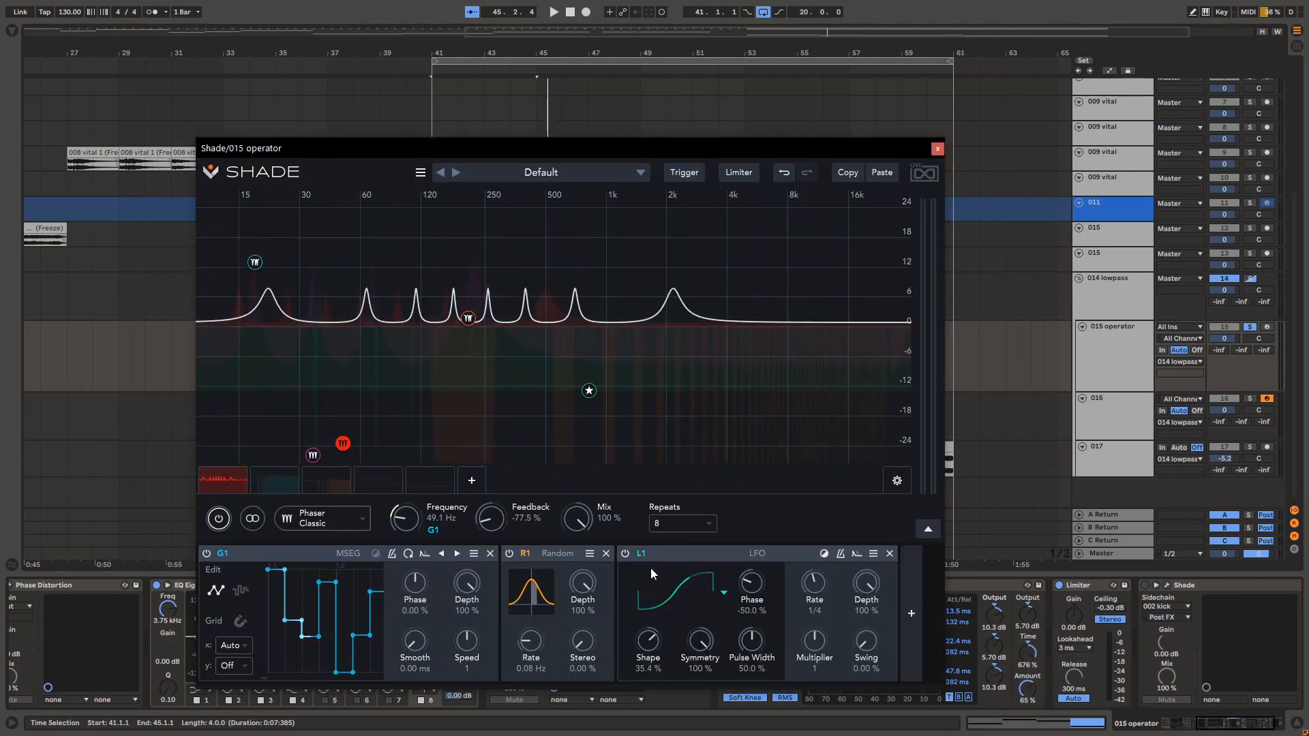
# Examine Shade's Audio trigger settings, including the Direct and Sidechain source choices
pyautogui.click(702, 179)
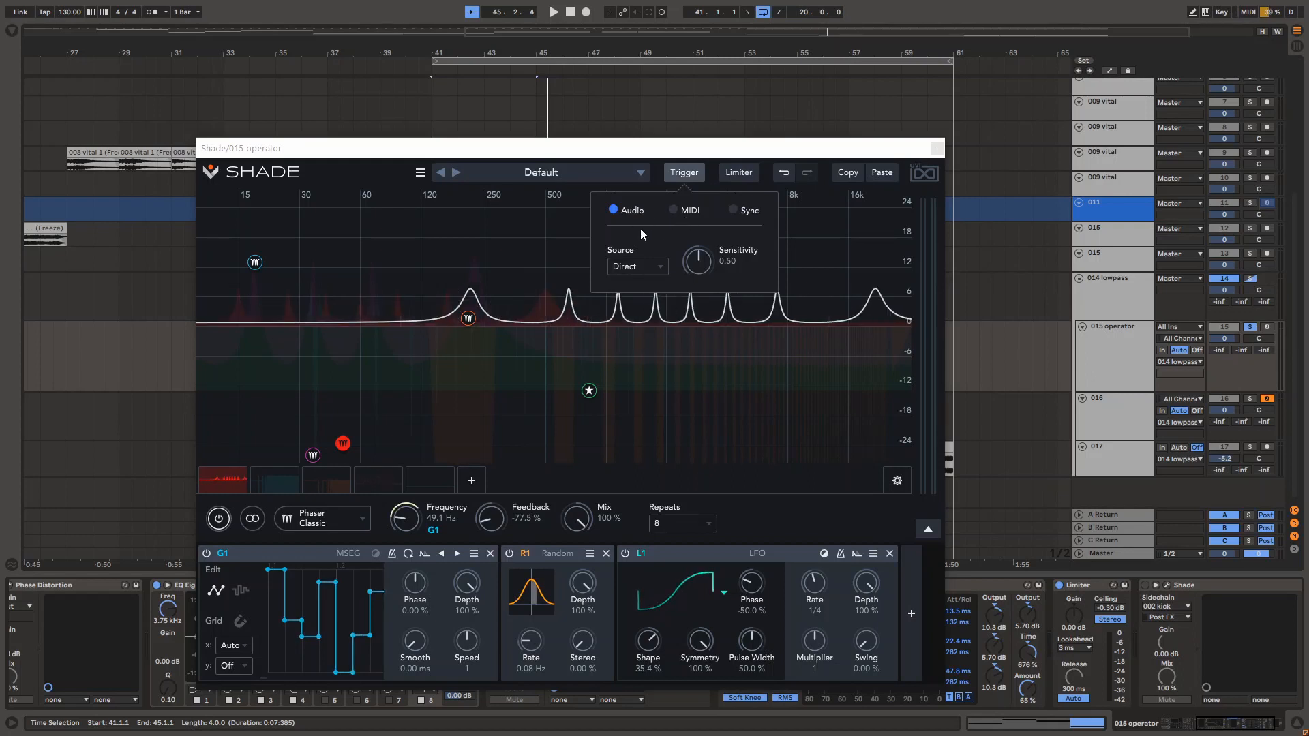
pyautogui.click(768, 147)
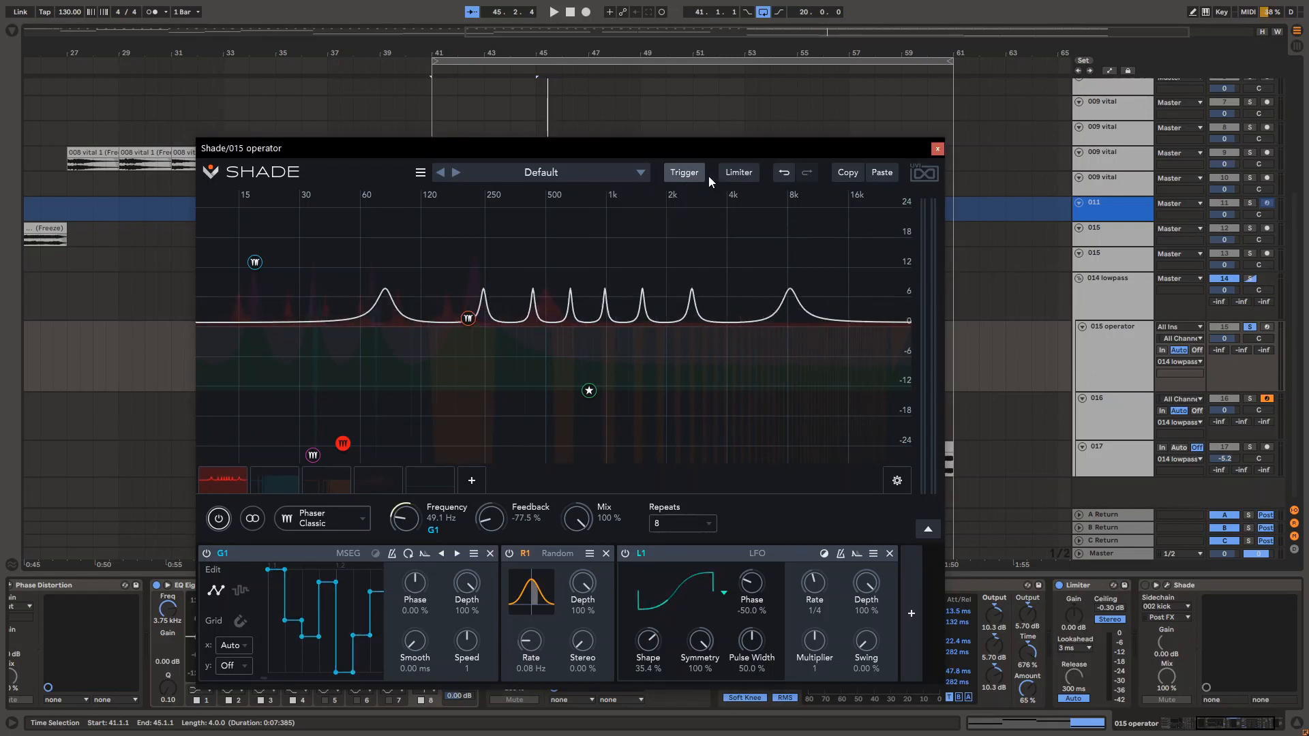
pyautogui.click(674, 177)
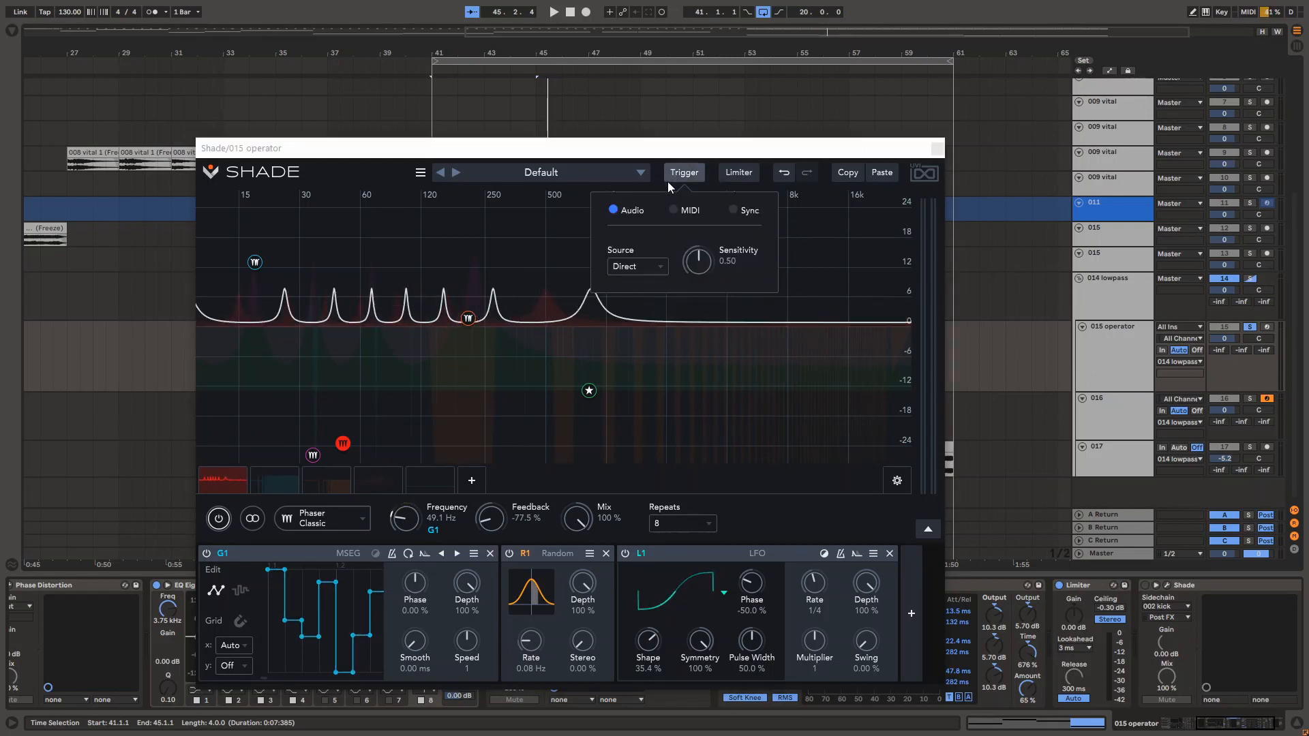
pyautogui.click(641, 269)
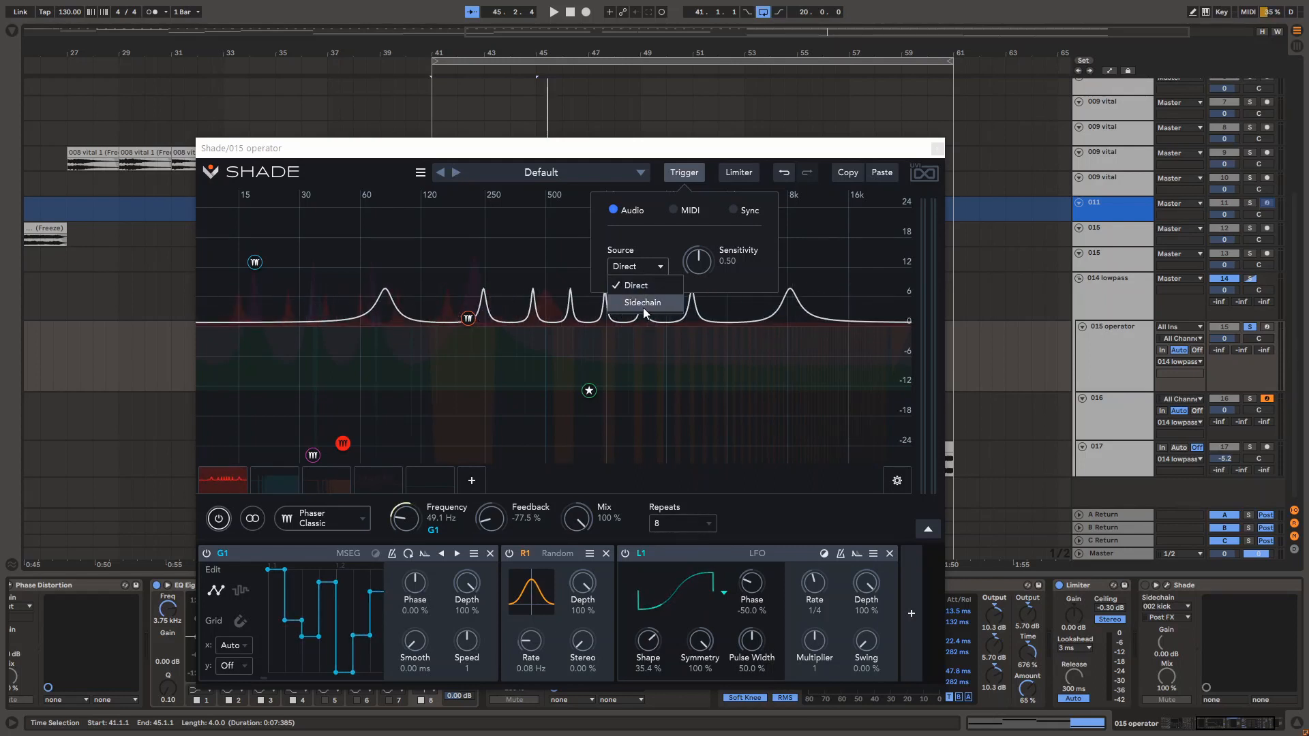
pyautogui.click(650, 244)
pyautogui.click(696, 175)
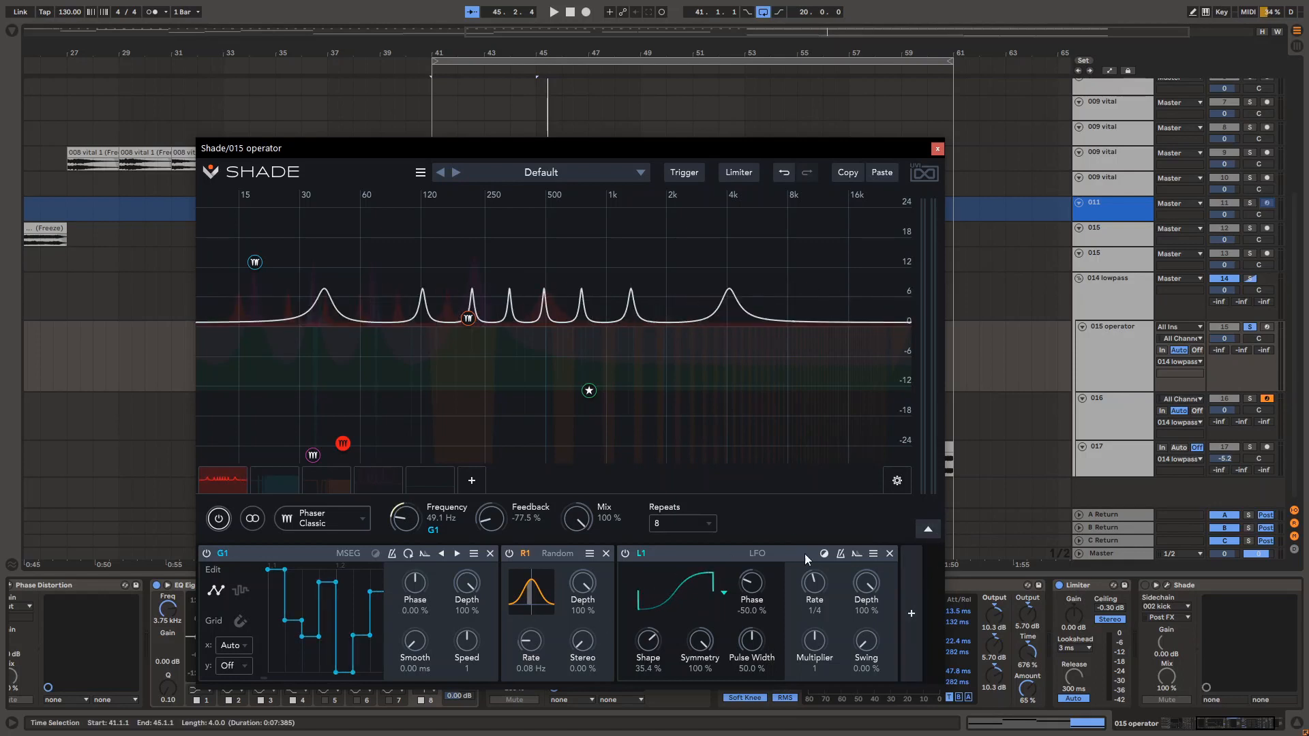
# Collapse the L1 LFO and R1 Random modulators, and widen the G1 MSEG editor to show its whole curve
pyautogui.click(689, 549)
pyautogui.click(550, 558)
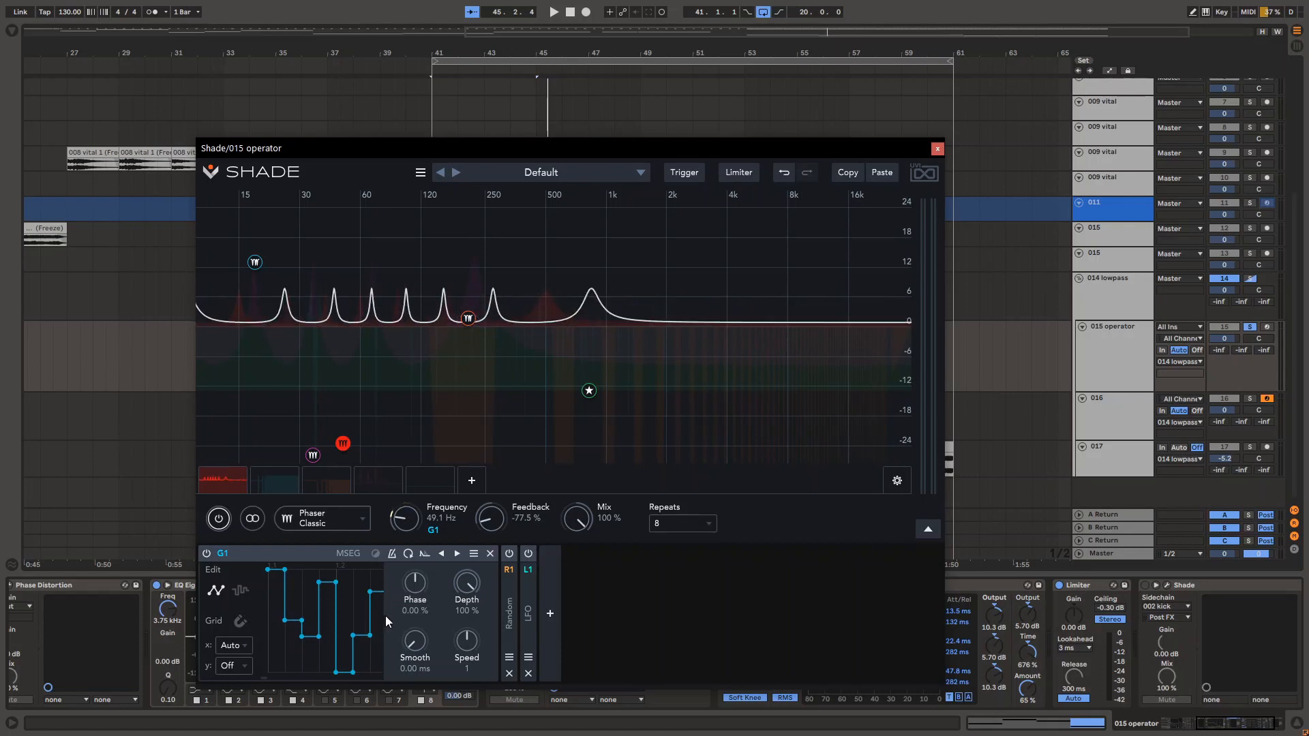
pyautogui.moveTo(511, 616); pyautogui.dragTo(660, 616)
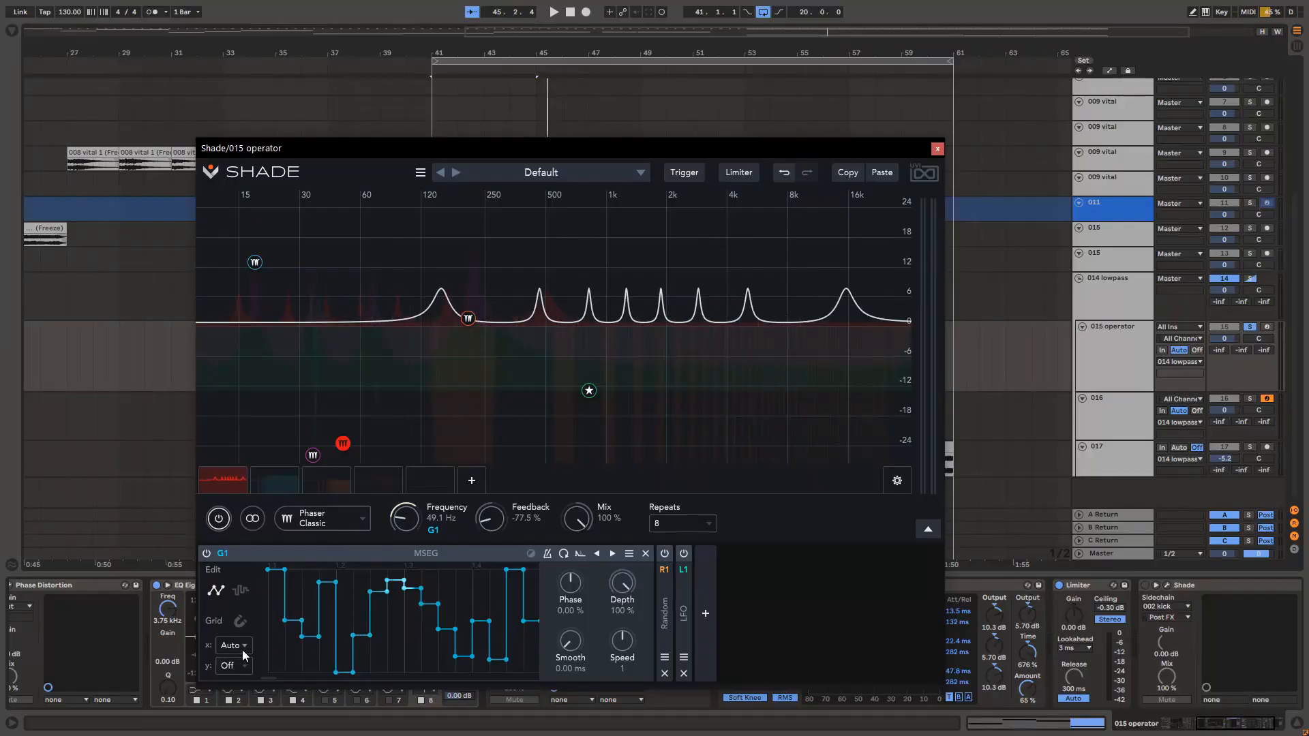
pyautogui.click(243, 647)
pyautogui.click(840, 559)
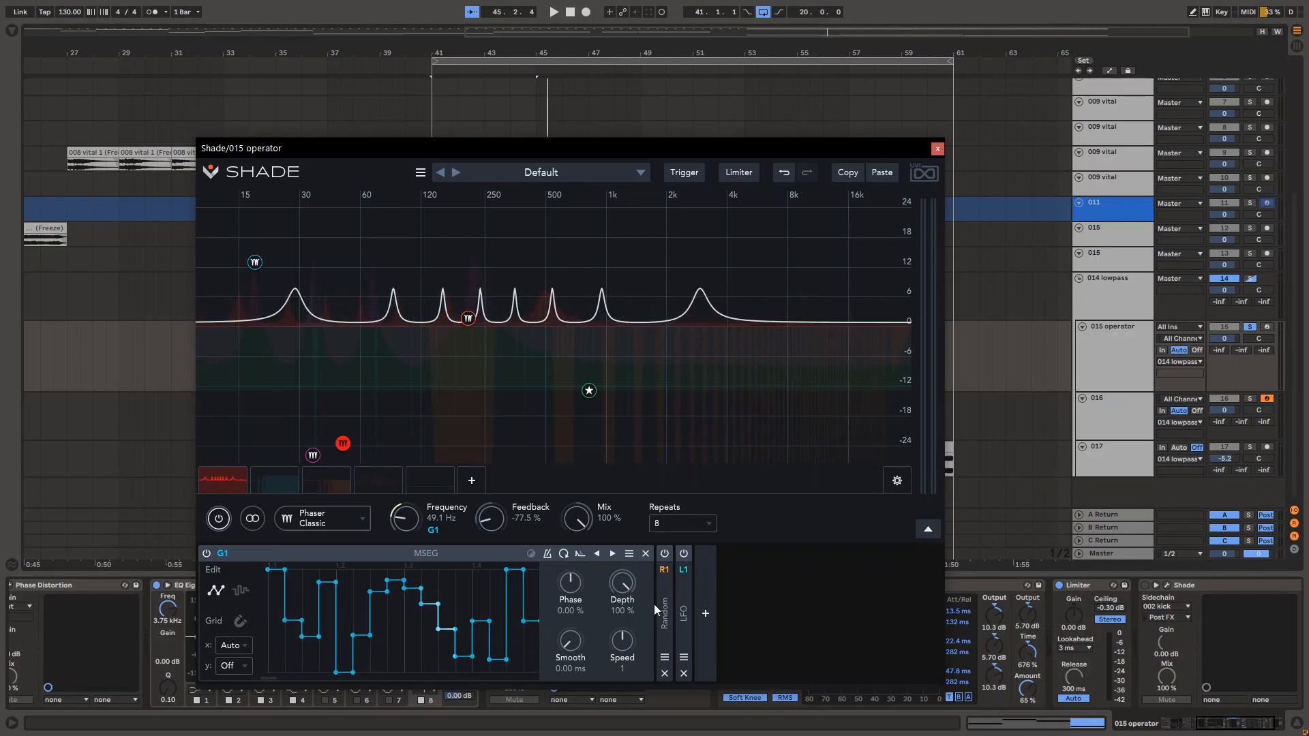
pyautogui.moveTo(649, 604); pyautogui.dragTo(805, 604)
pyautogui.moveTo(510, 601); pyautogui.dragTo(692, 612)
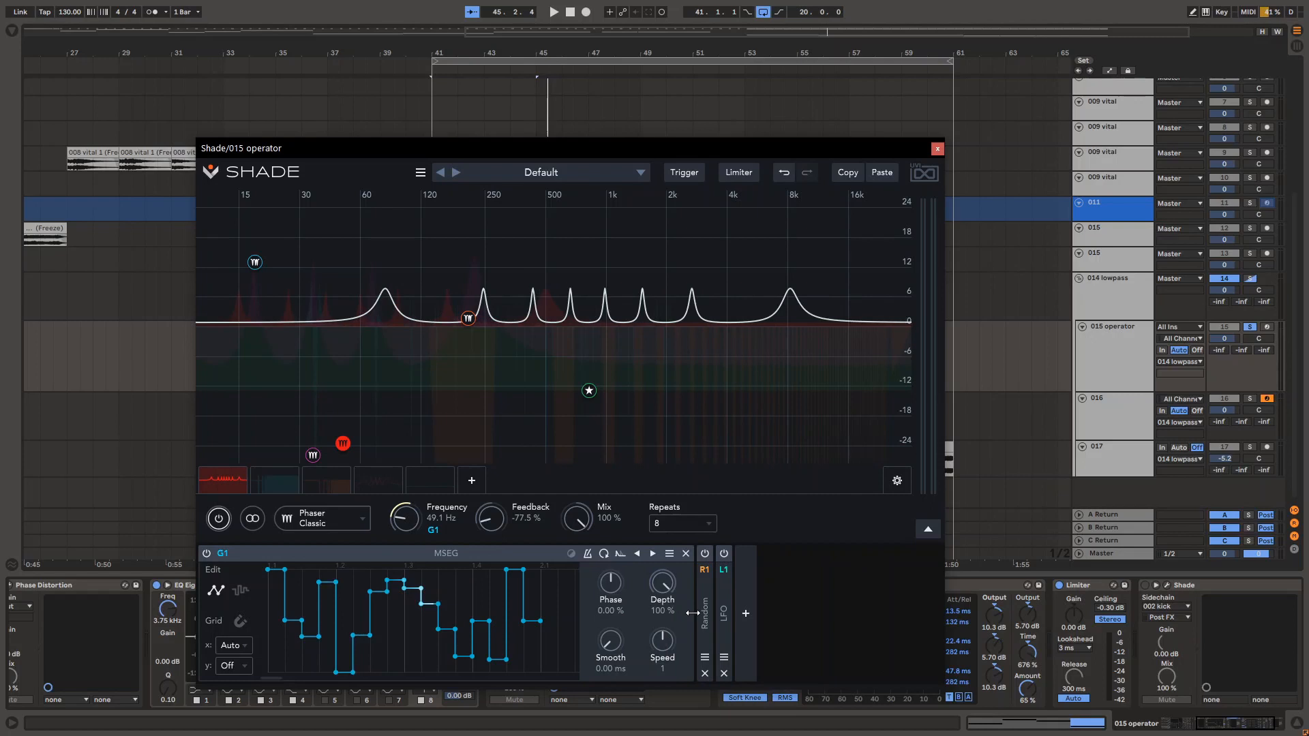
# Examine the G1 MSEG curve along its length and at different zoom levels, and view its preset options
pyautogui.click(567, 678)
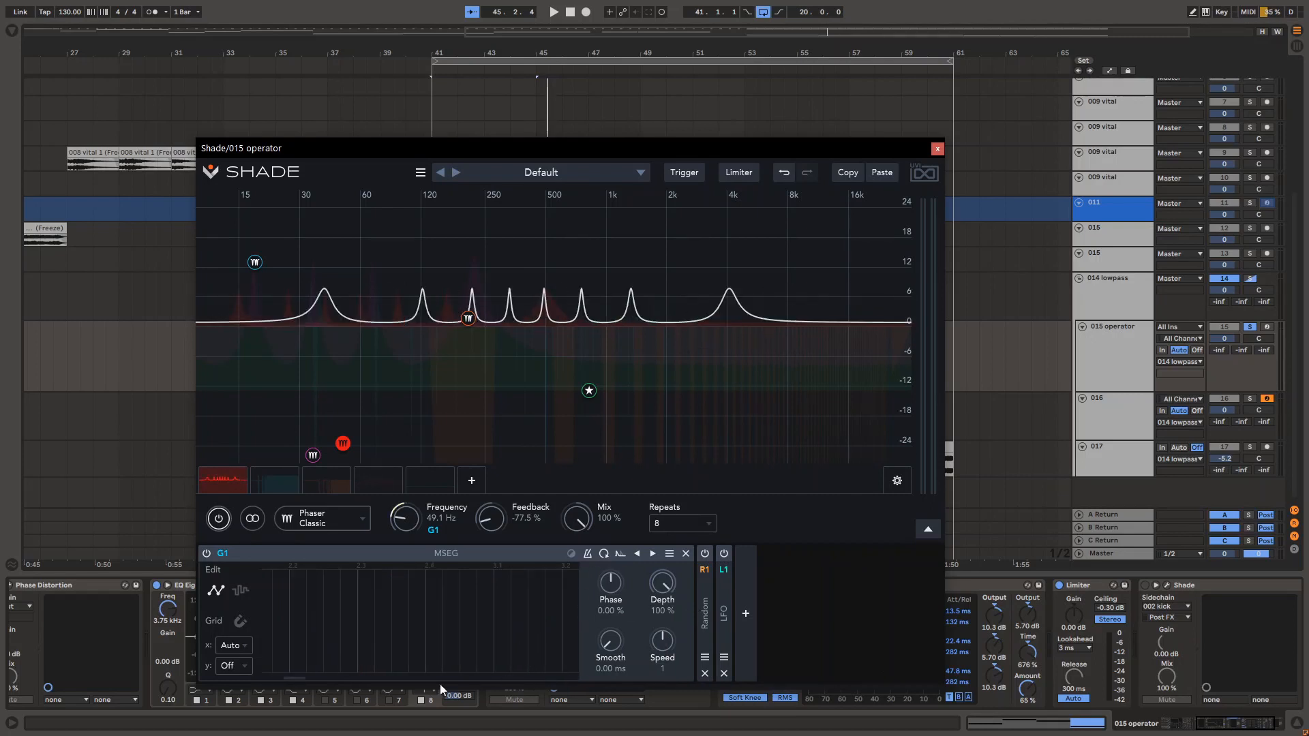
pyautogui.click(268, 677)
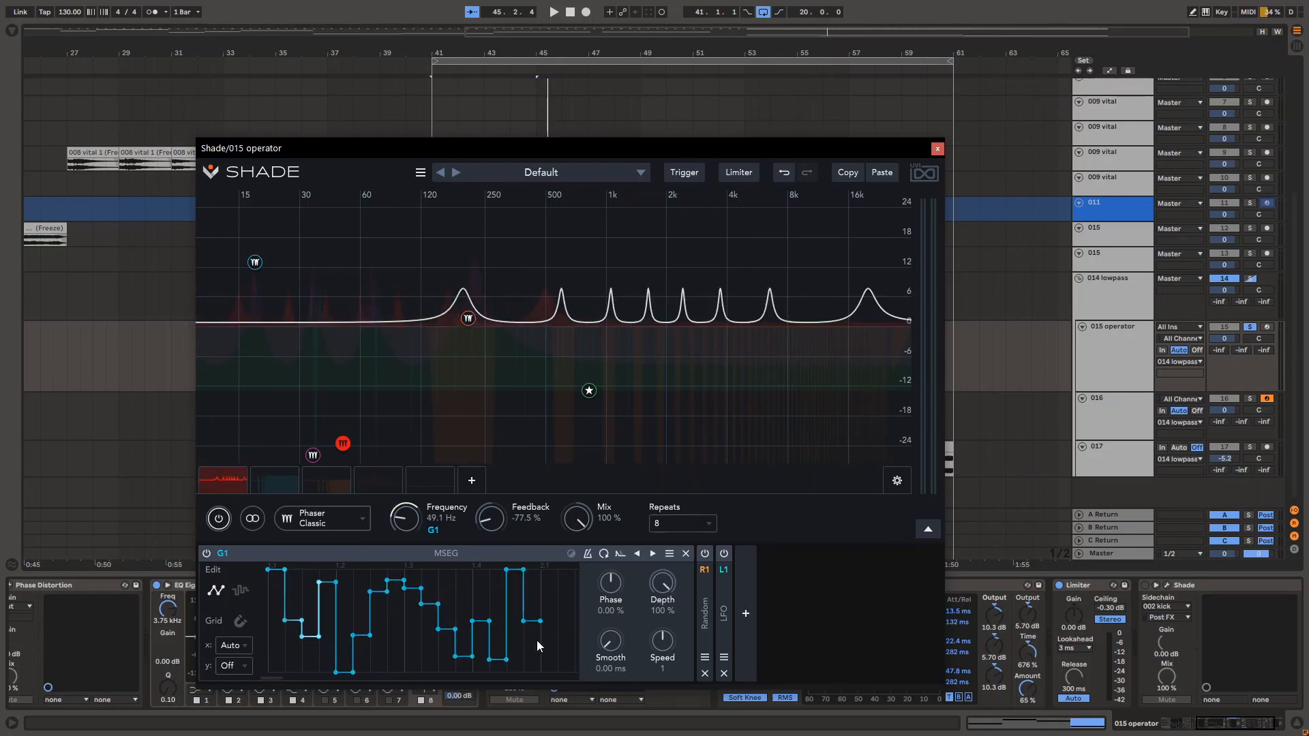
pyautogui.scroll(2, 540, 640)
pyautogui.scroll(-2, 540, 641)
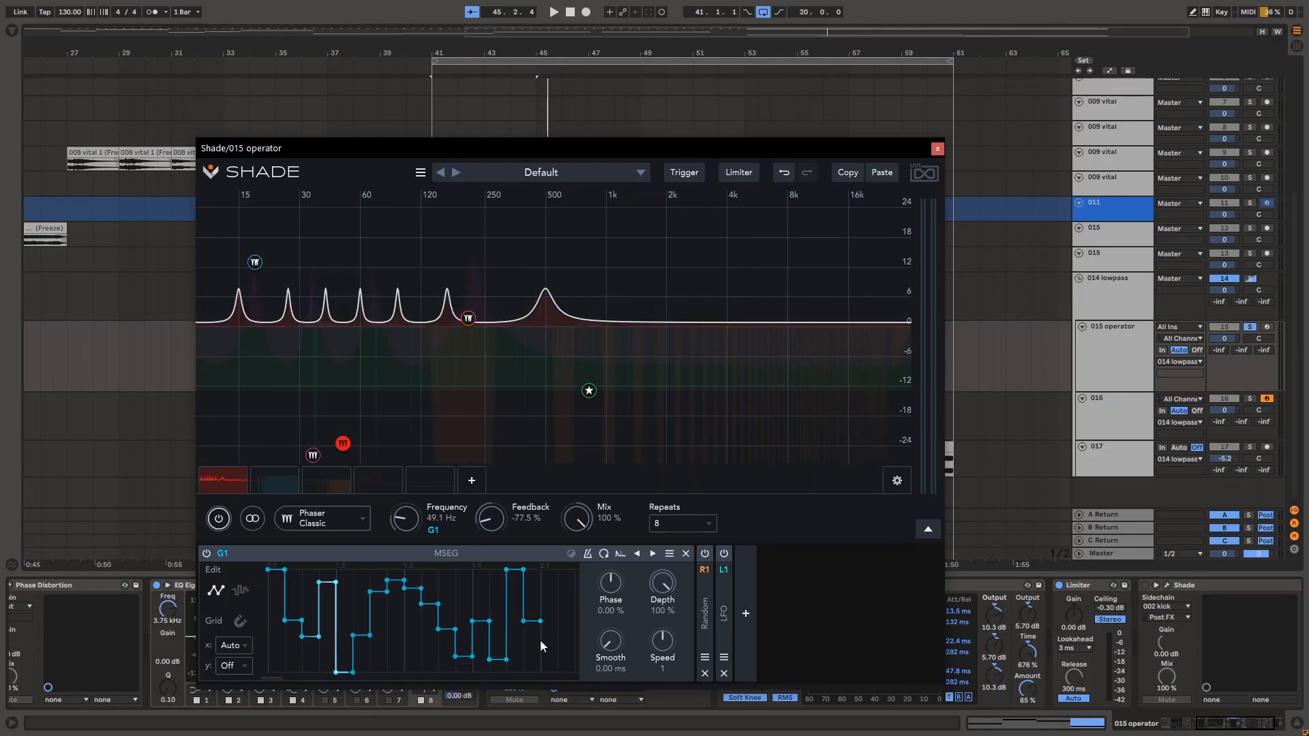
pyautogui.scroll(2, 540, 640)
pyautogui.scroll(-3, 540, 641)
pyautogui.scroll(1, 429, 629)
pyautogui.scroll(2, 480, 625)
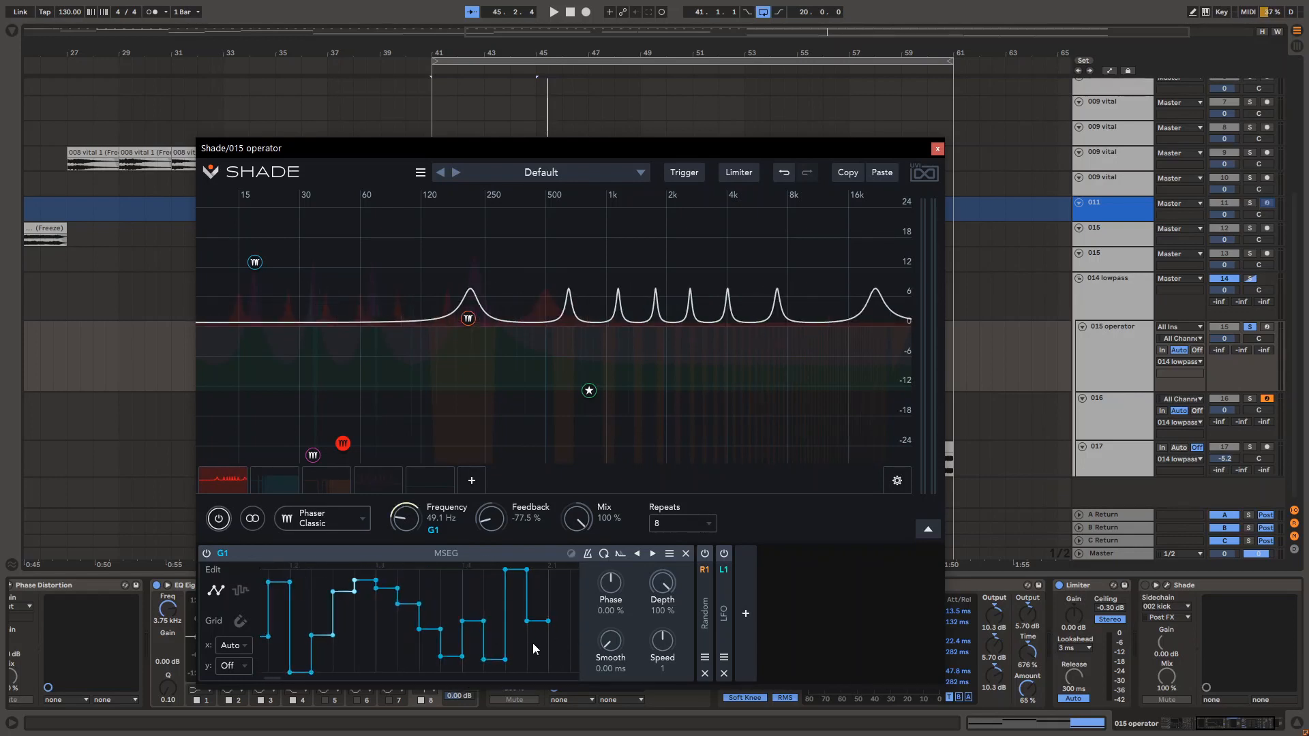
pyautogui.scroll(2, 477, 640)
pyautogui.scroll(-2, 477, 640)
pyautogui.scroll(3, 476, 634)
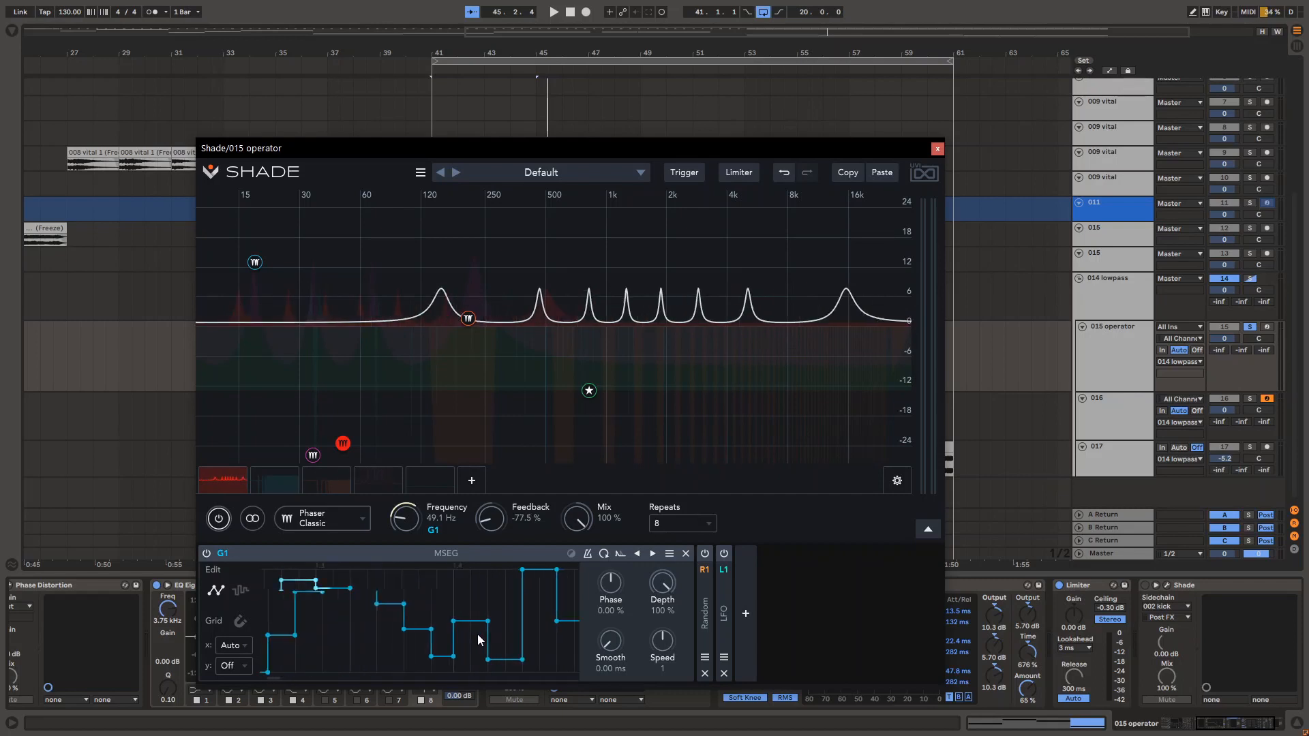
pyautogui.scroll(-3, 477, 633)
pyautogui.scroll(-1, 427, 631)
pyautogui.hscroll(-3, 426, 632)
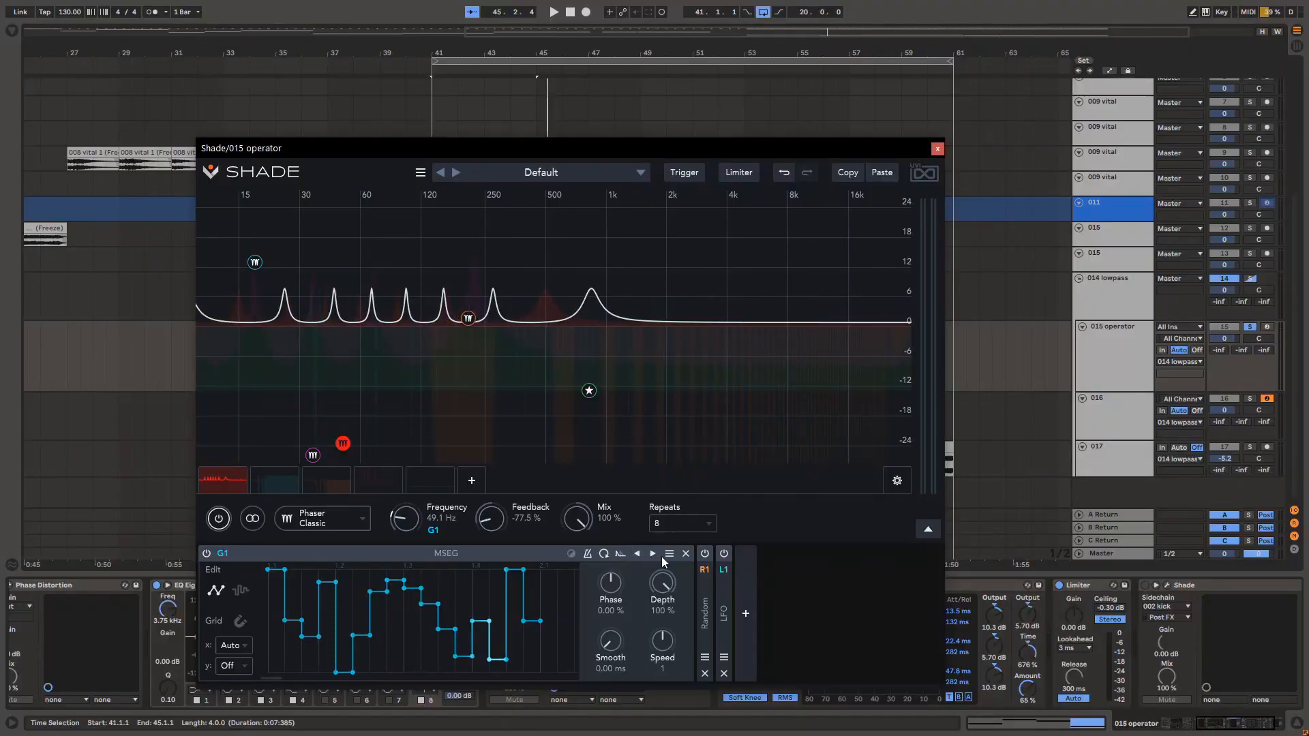
pyautogui.click(669, 554)
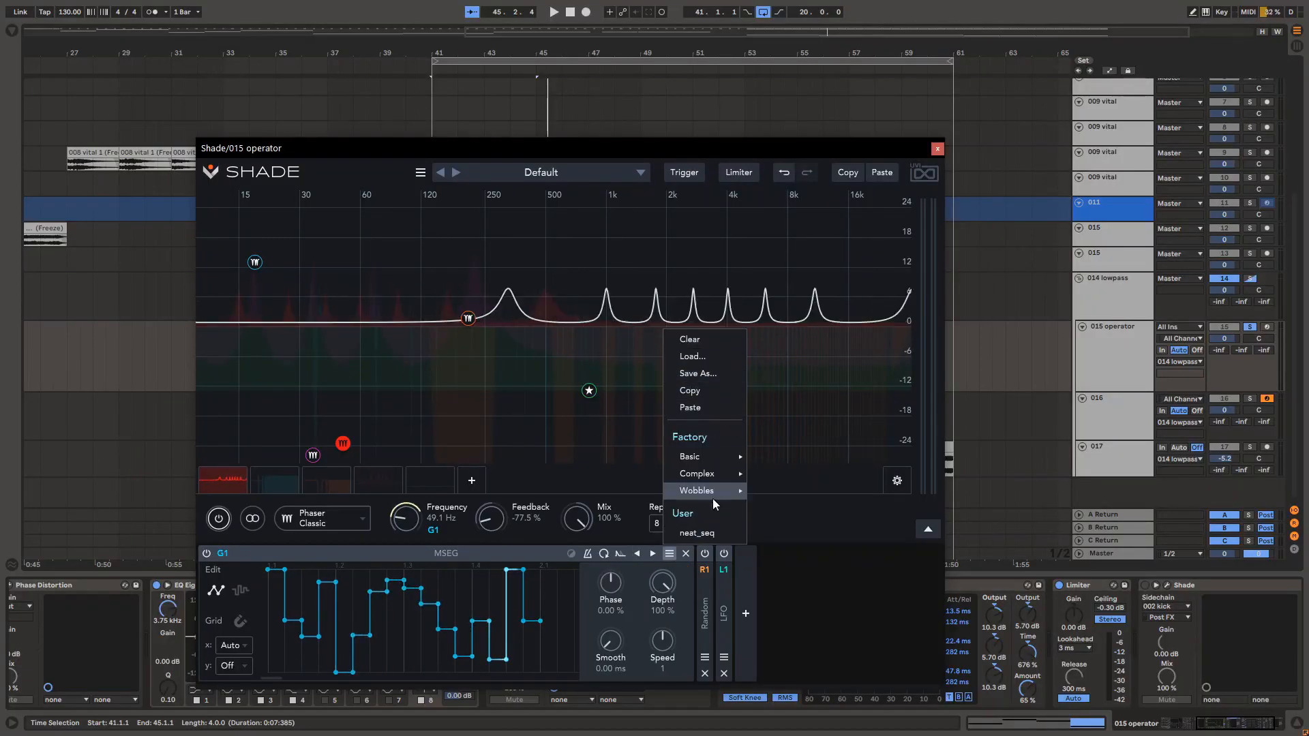
pyautogui.click(880, 617)
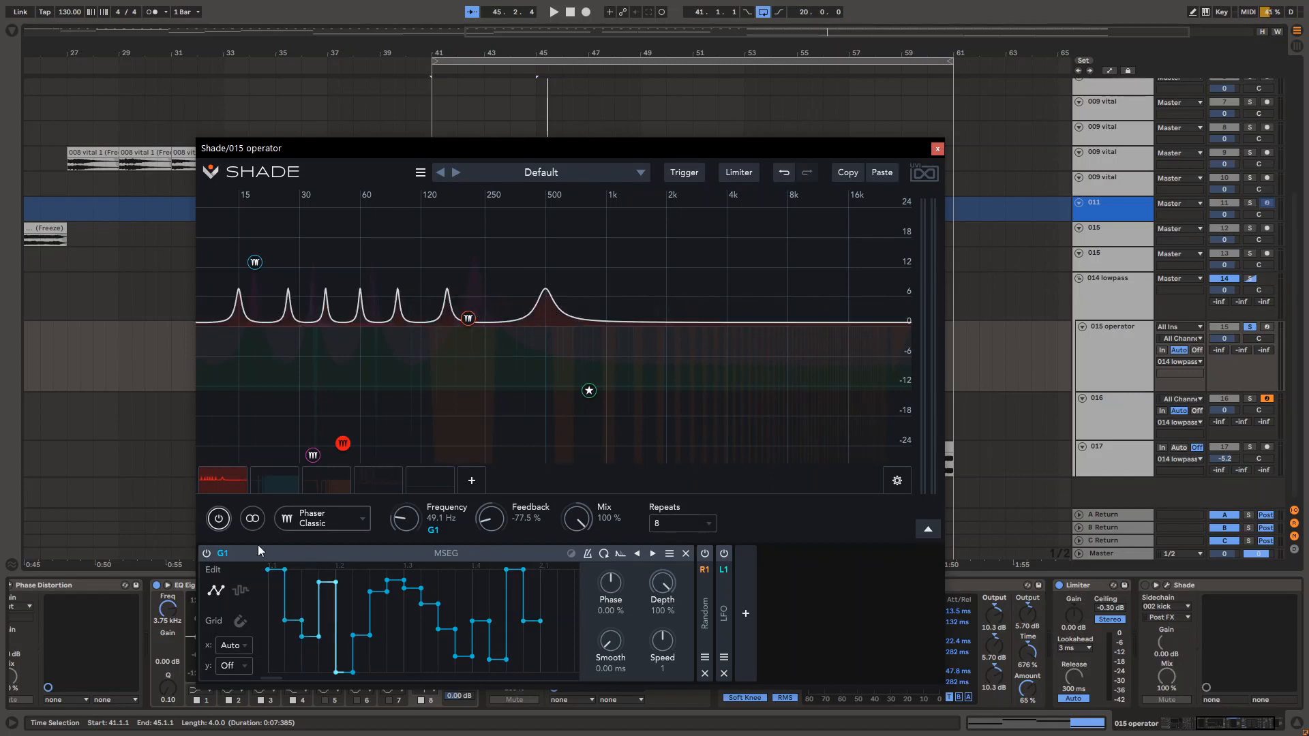
# Try out a Macro modulator and its knob in Shade, and remove it again
pyautogui.click(745, 614)
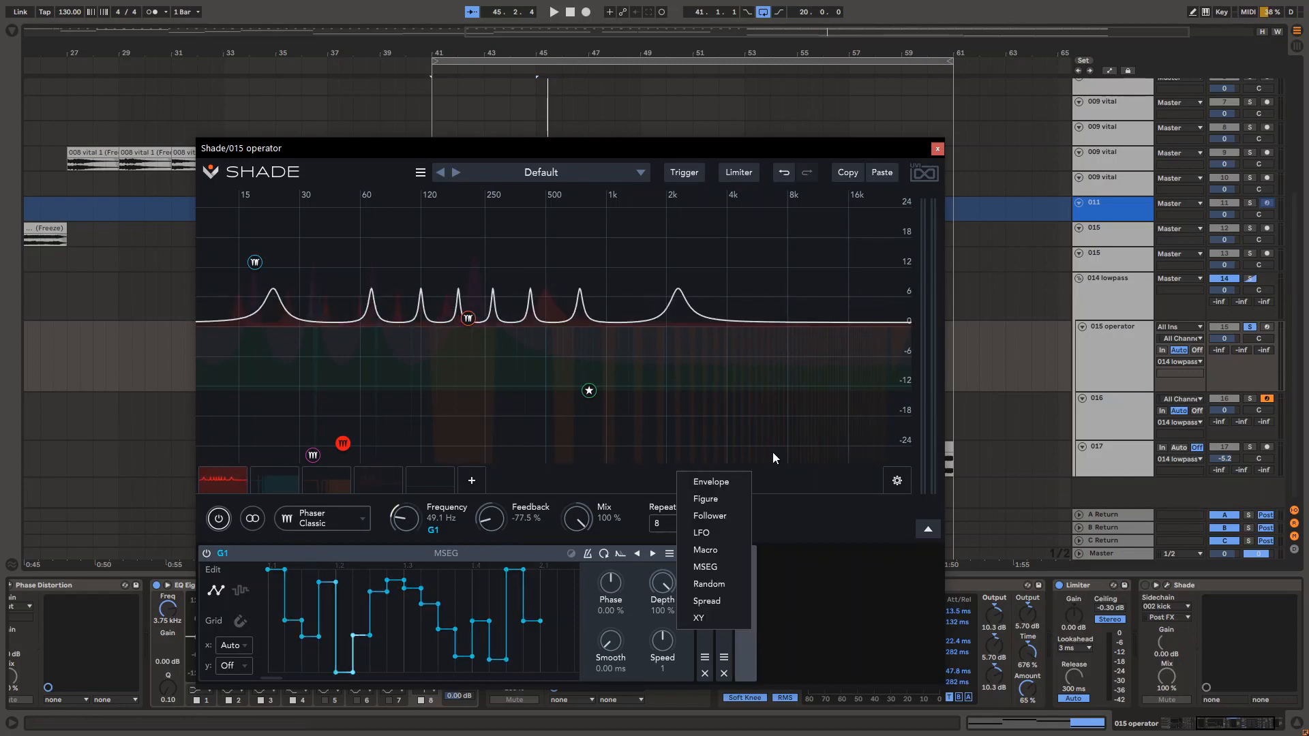
pyautogui.click(722, 551)
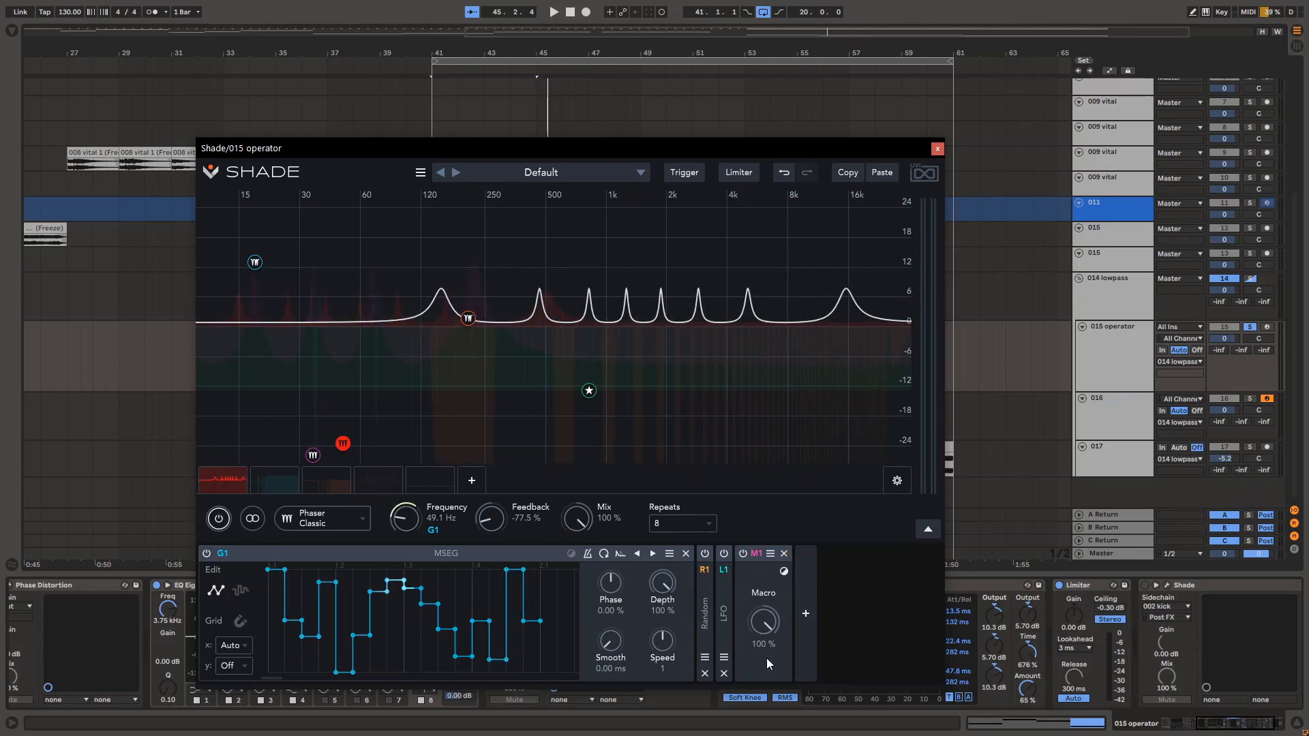
pyautogui.moveTo(764, 623)
pyautogui.mouseDown()
pyautogui.moveTo(763, 689)
pyautogui.moveTo(763, 623)
pyautogui.mouseUp()
# Show the automation lanes in the arrangement and bring up Shade's list of modulator types
pyautogui.press('a')
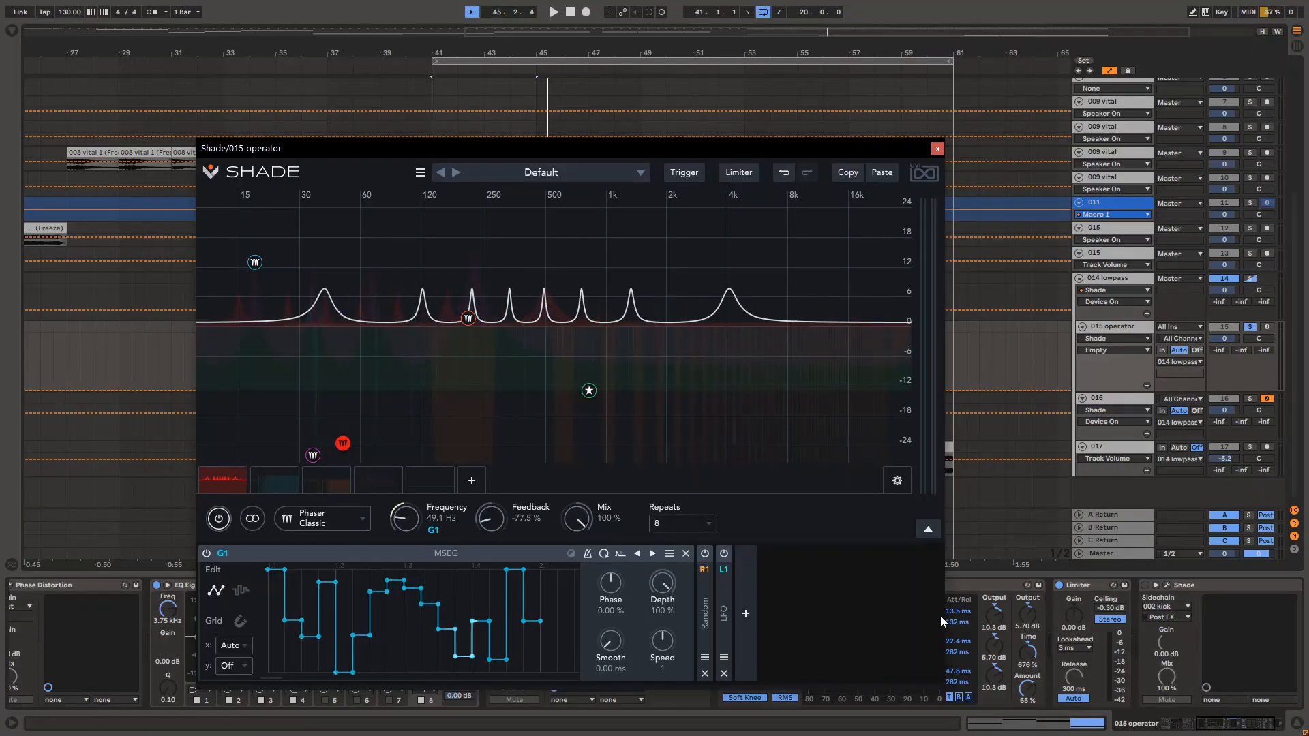
pyautogui.click(745, 613)
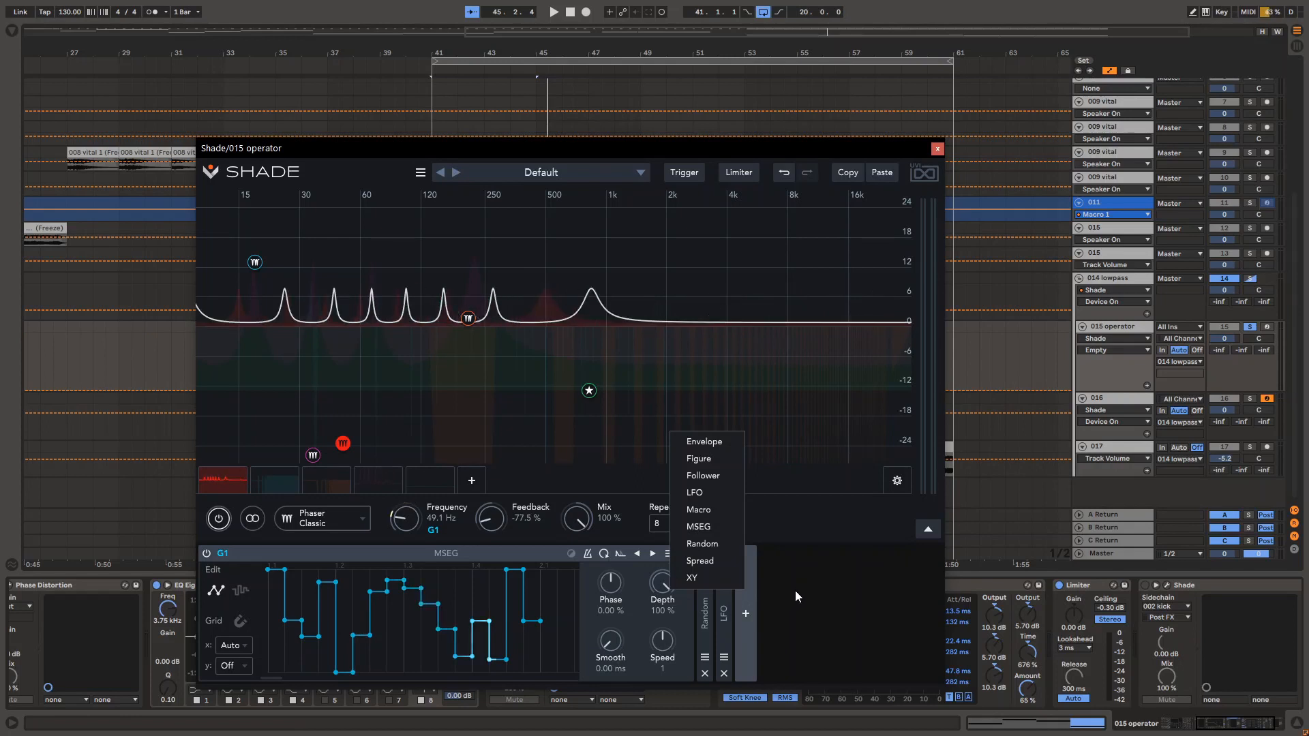
# Try out a Spread modulator and its Spread knob in Shade, and remove it again
pyautogui.click(723, 562)
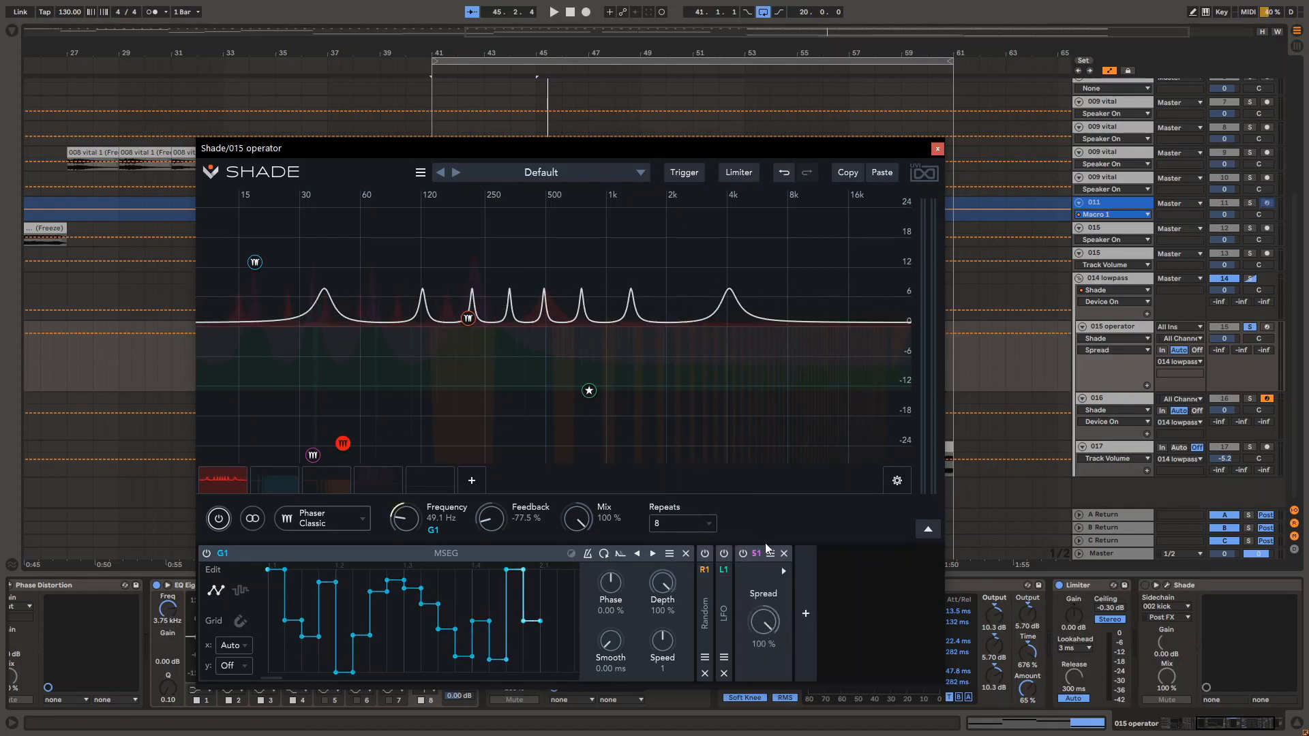
pyautogui.moveTo(763, 622); pyautogui.dragTo(784, 477)
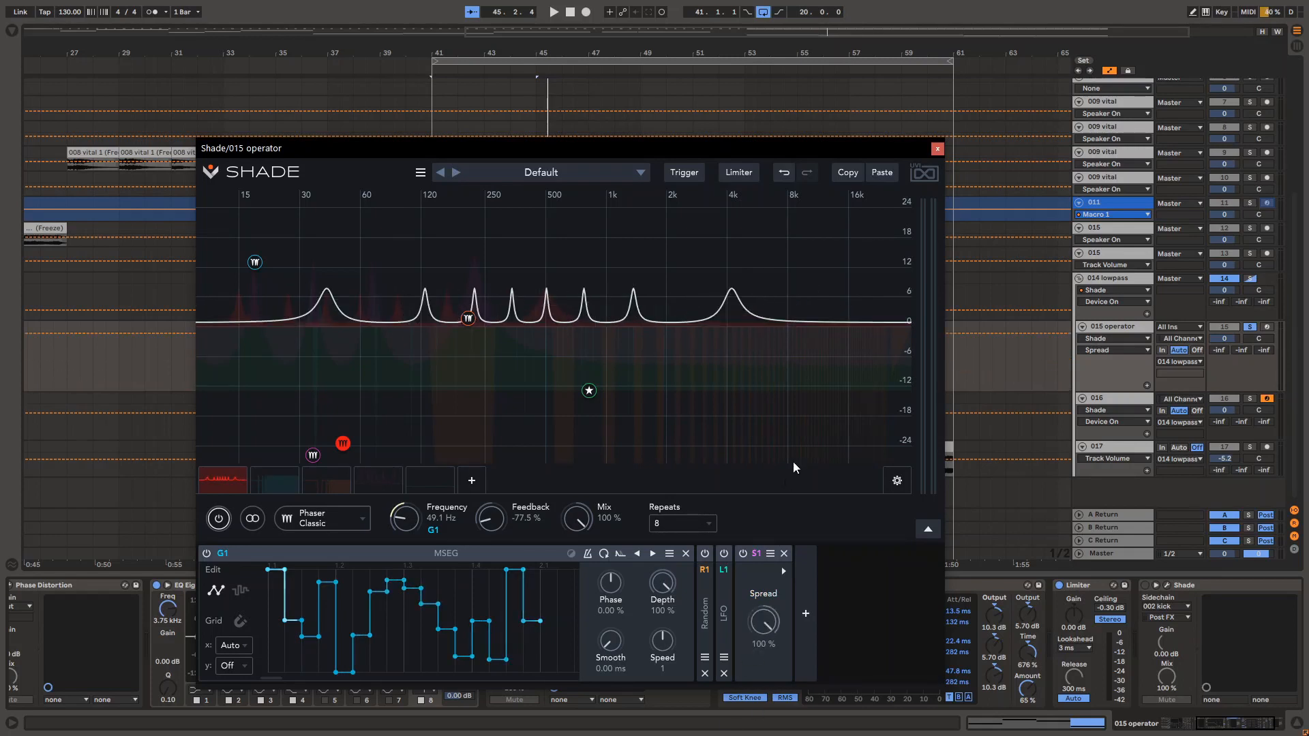
pyautogui.click(784, 553)
# Expand the R1 Random modulator, try out its Stereo knob, and collapse the modulator again
pyautogui.click(707, 623)
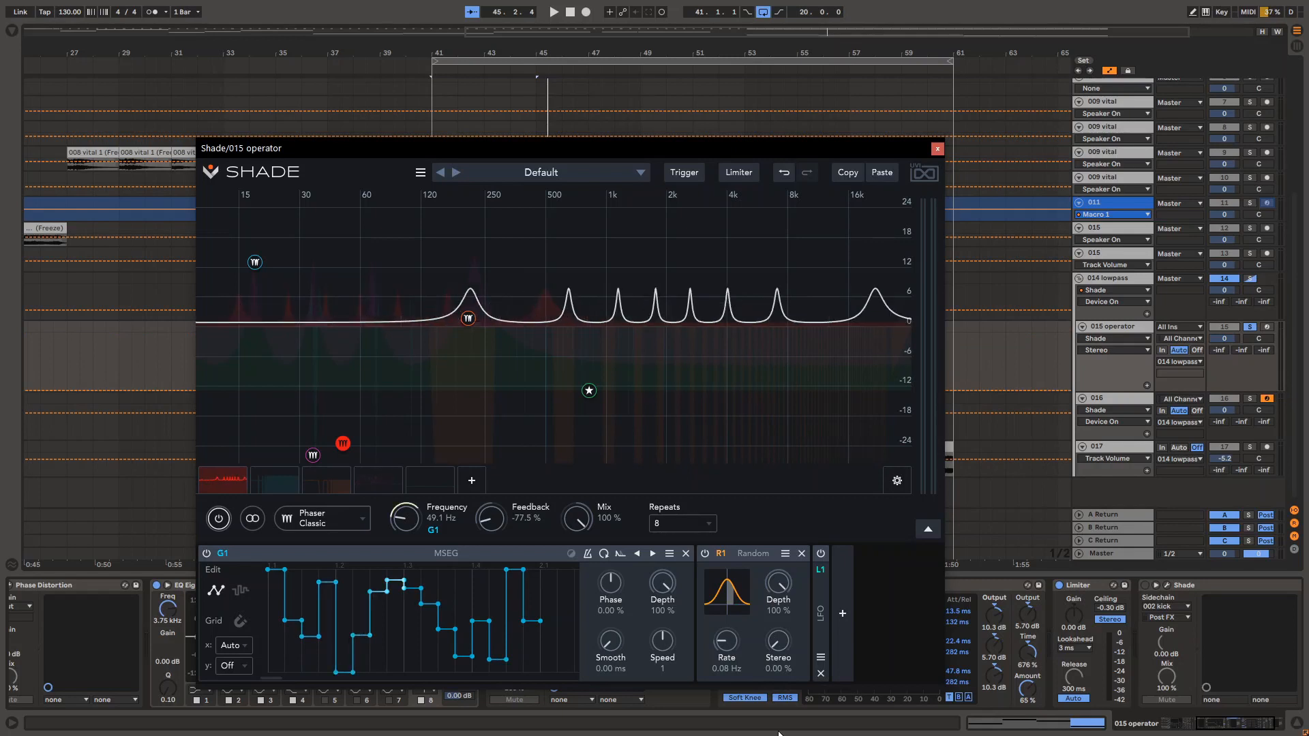
pyautogui.moveTo(778, 641); pyautogui.dragTo(784, 688)
pyautogui.click(755, 558)
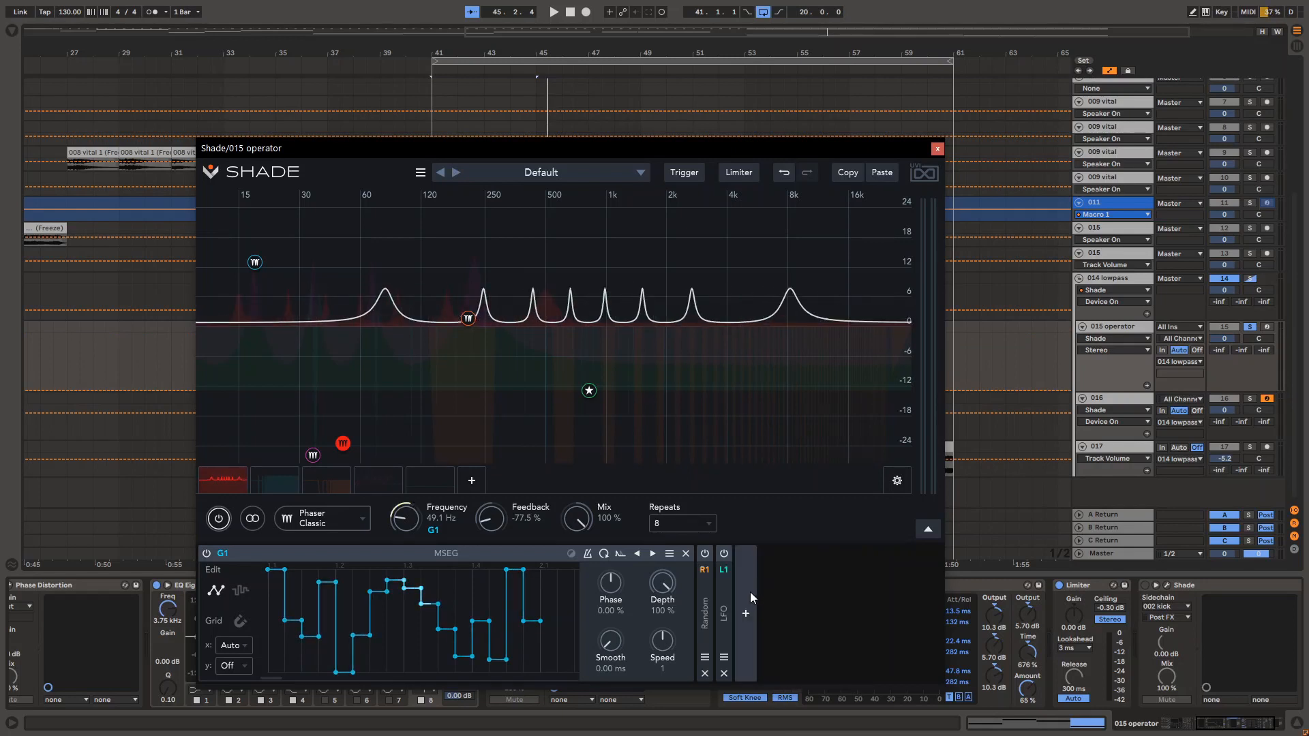
# Try out an XY modulator by moving its point to -100 % on both X and Y, and remove it again
pyautogui.click(745, 614)
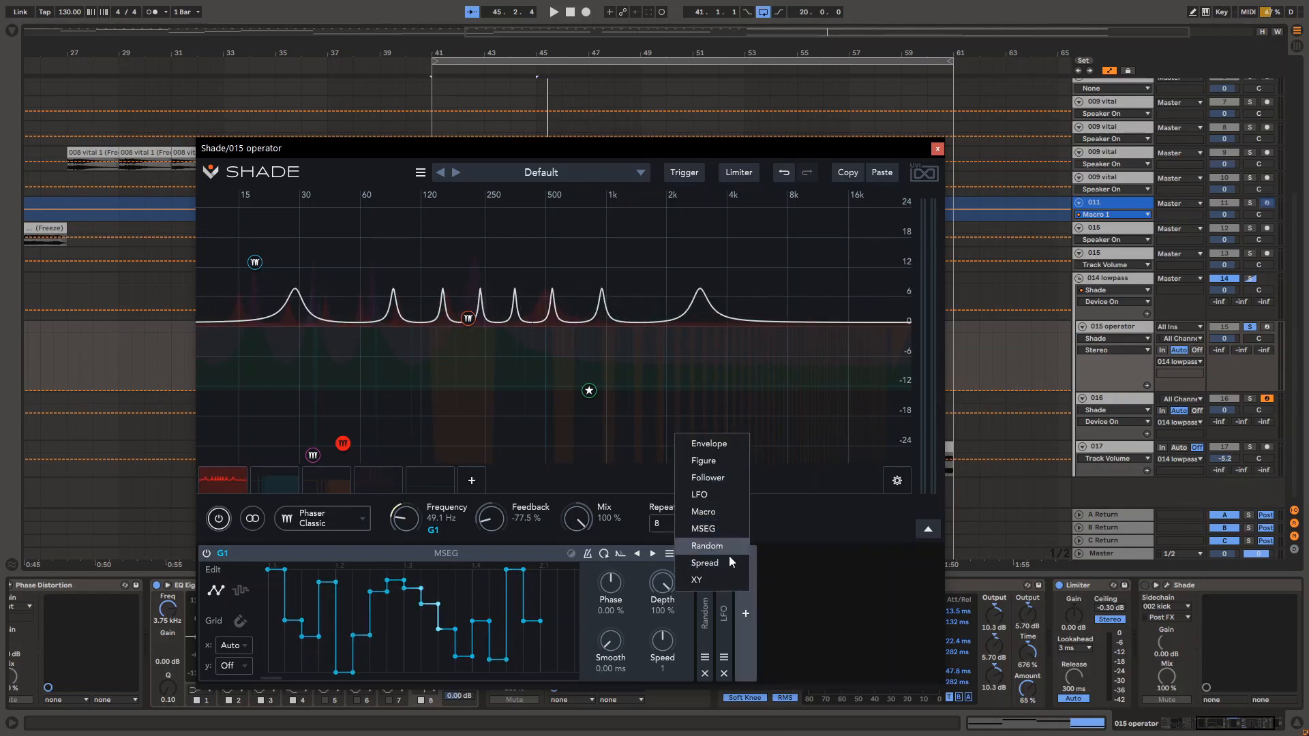
pyautogui.click(728, 585)
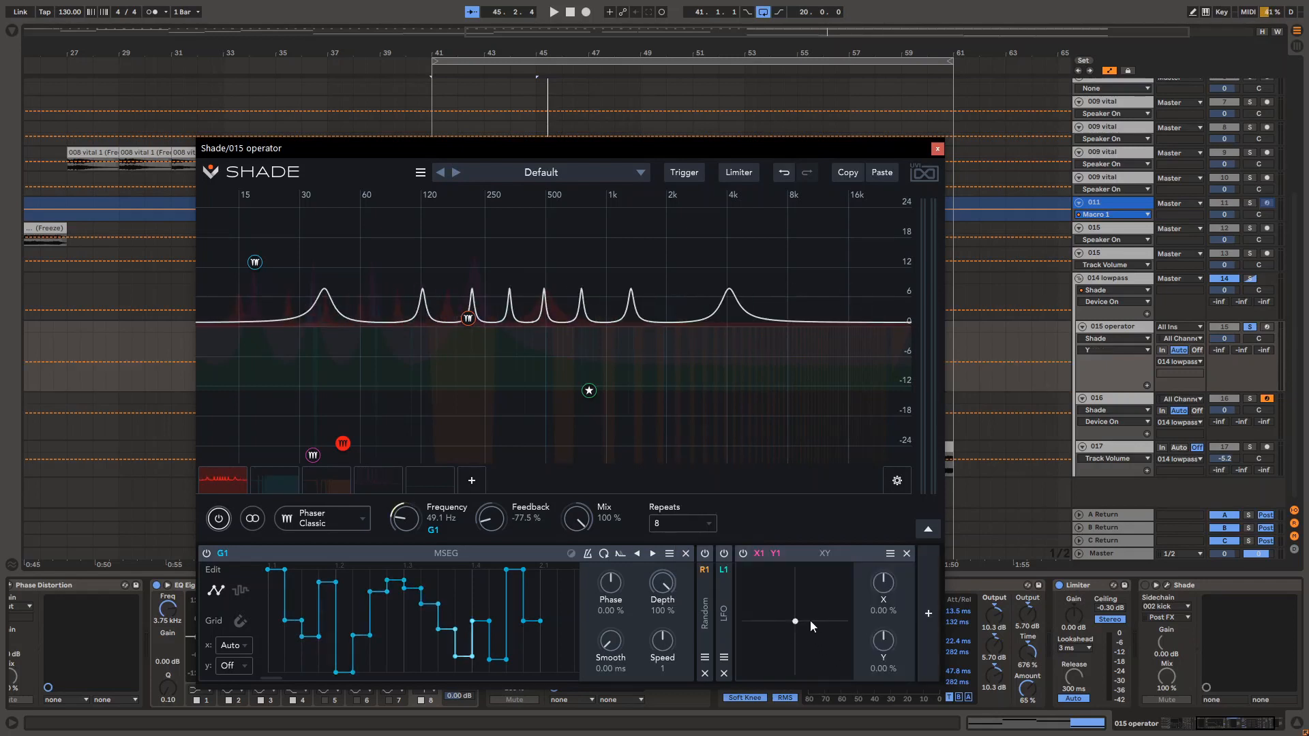
pyautogui.moveTo(810, 620); pyautogui.dragTo(712, 728)
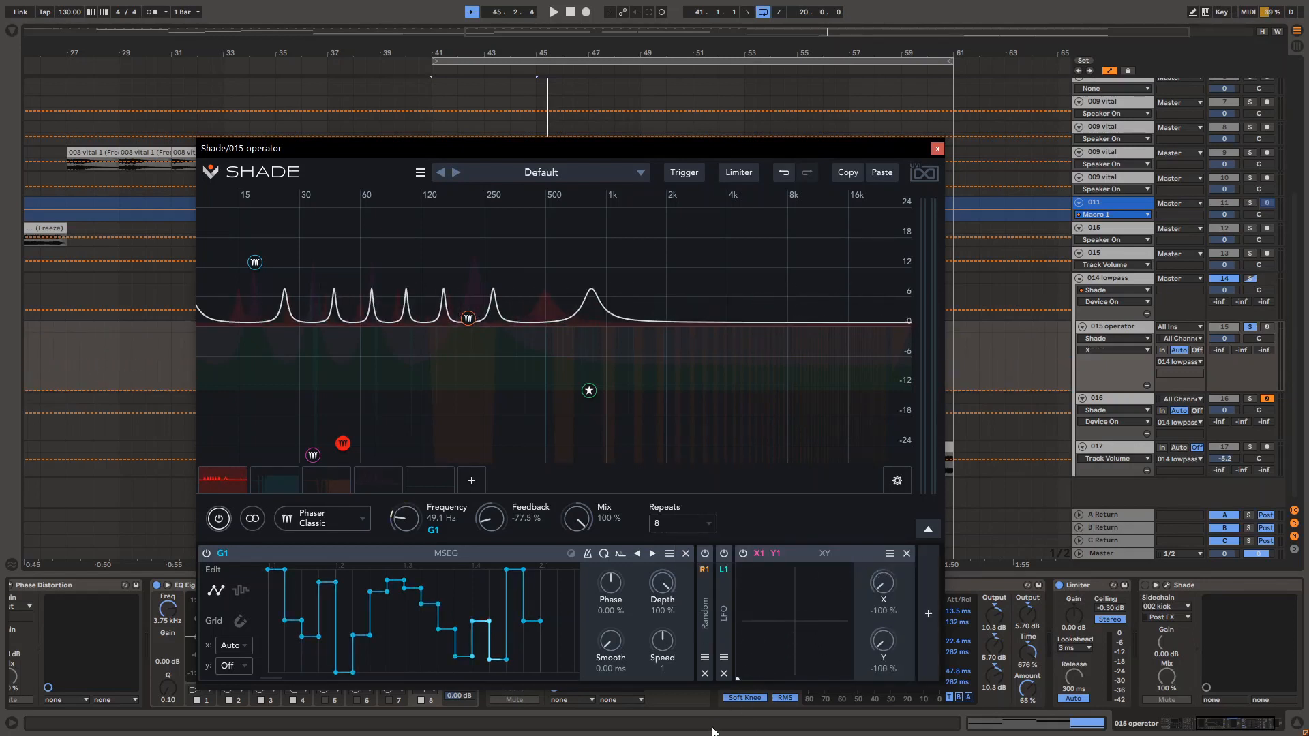
pyautogui.click(907, 553)
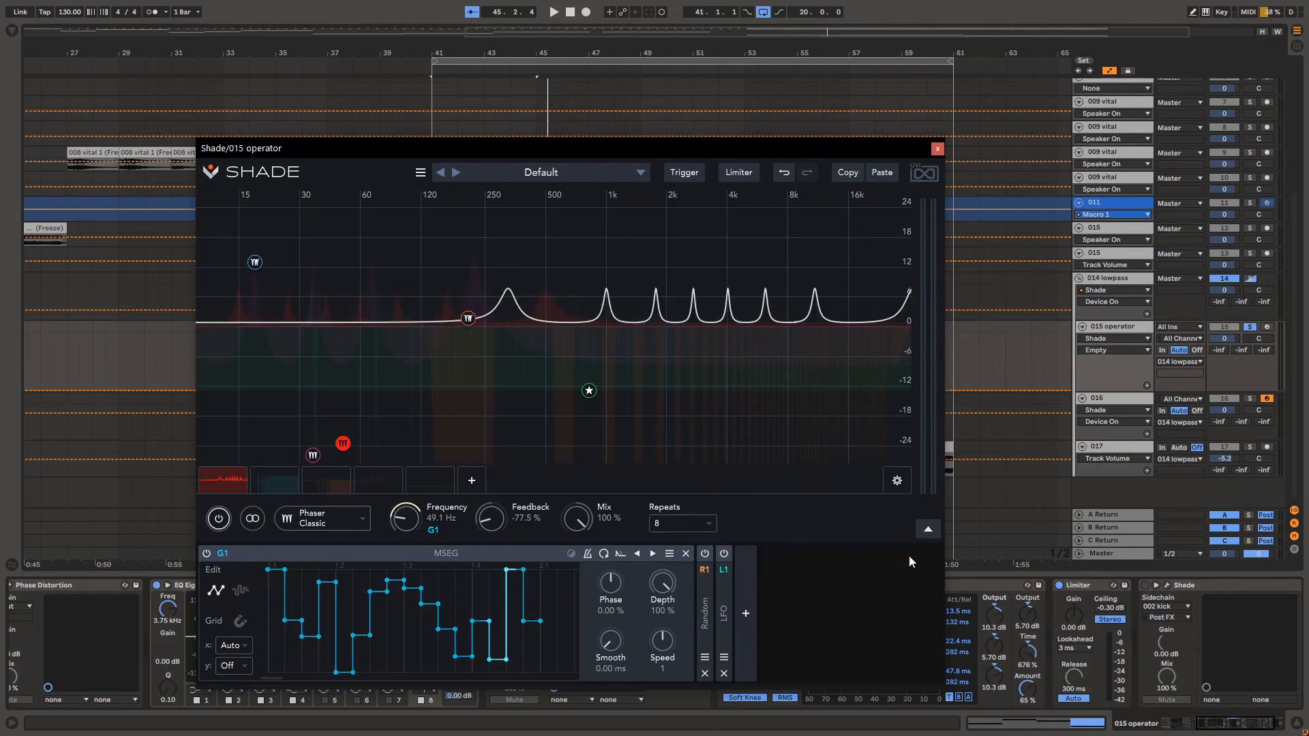
# Examine Shade's list of available modulator types
pyautogui.click(743, 600)
pyautogui.click(817, 574)
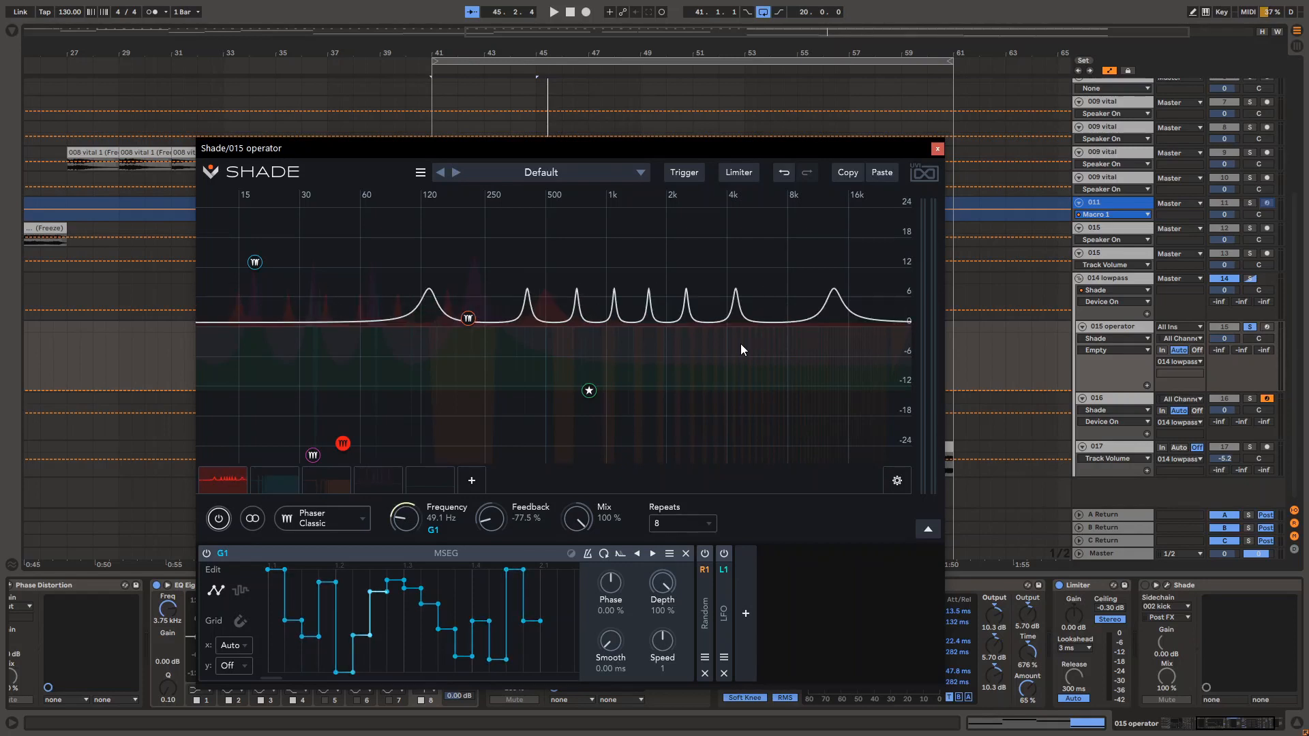
pyautogui.click(746, 613)
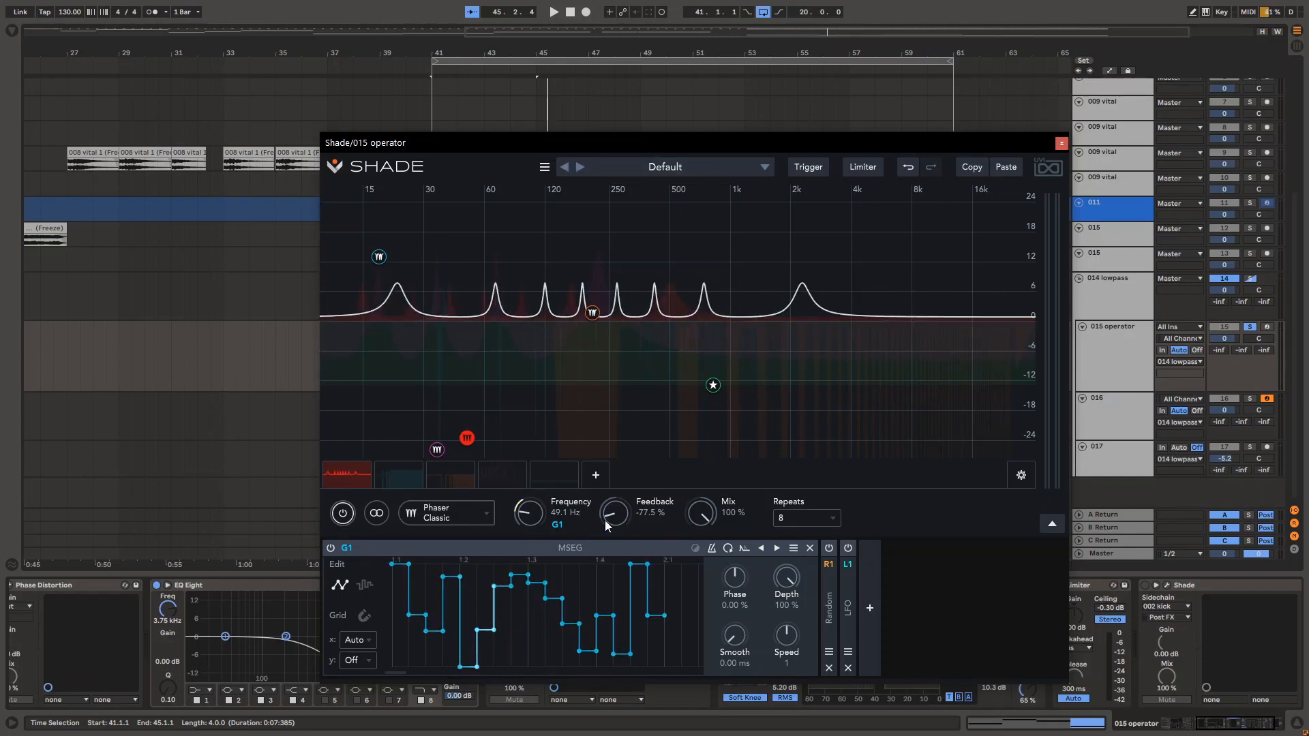
# Look through the bands up to the Special Gain band, and view the Special filter types offered for a new band
pyautogui.click(383, 472)
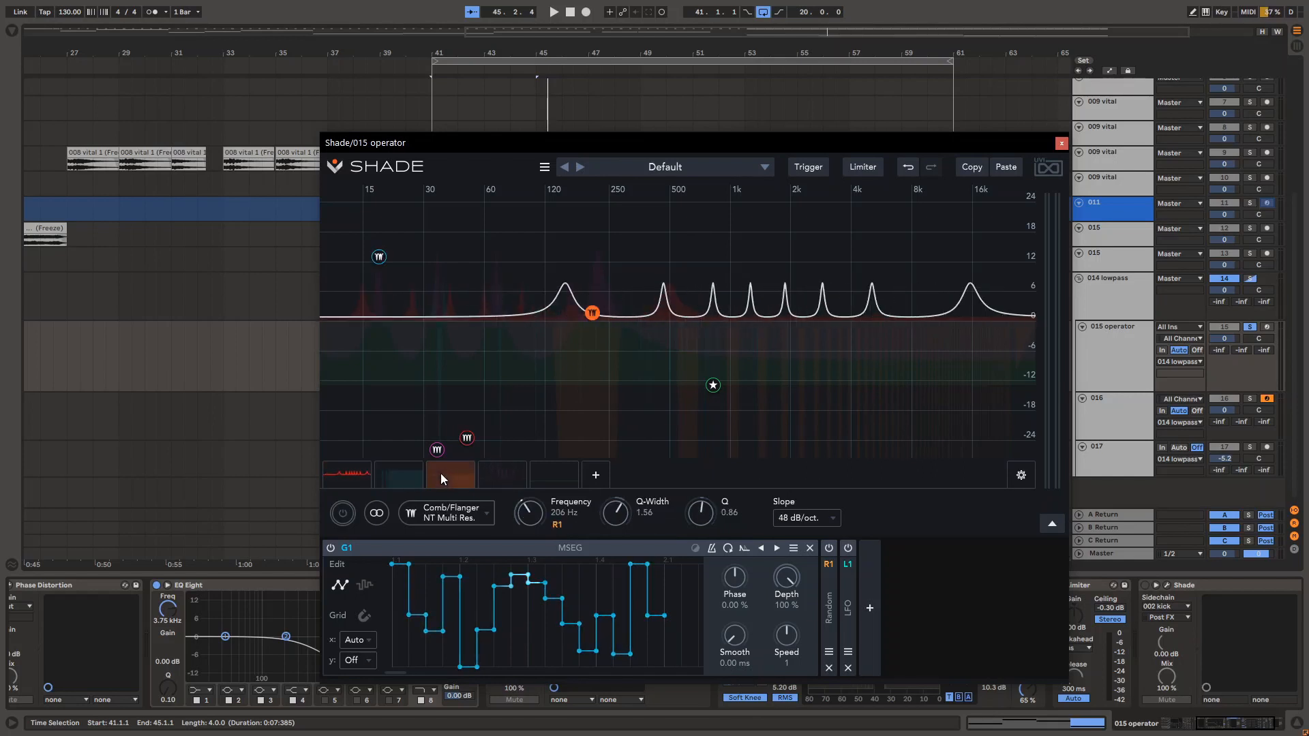
pyautogui.click(492, 473)
pyautogui.click(538, 477)
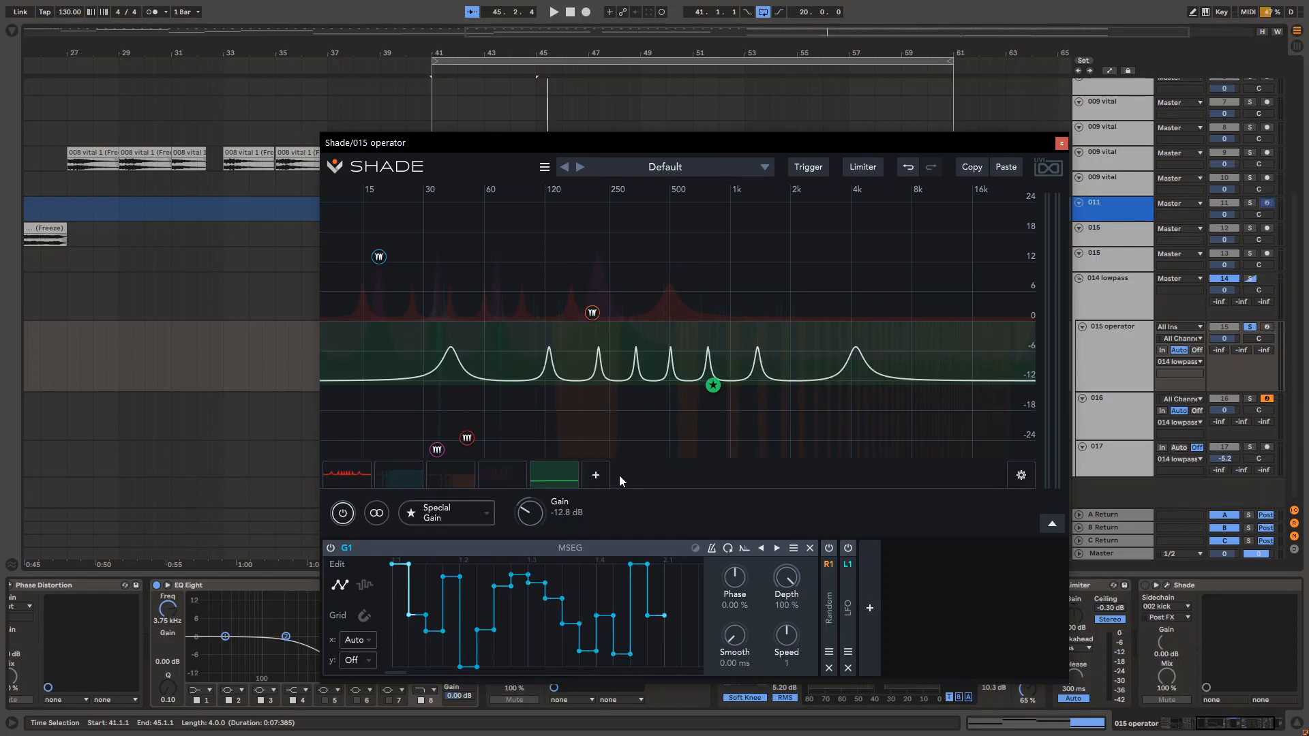
pyautogui.click(595, 475)
pyautogui.moveTo(690, 476)
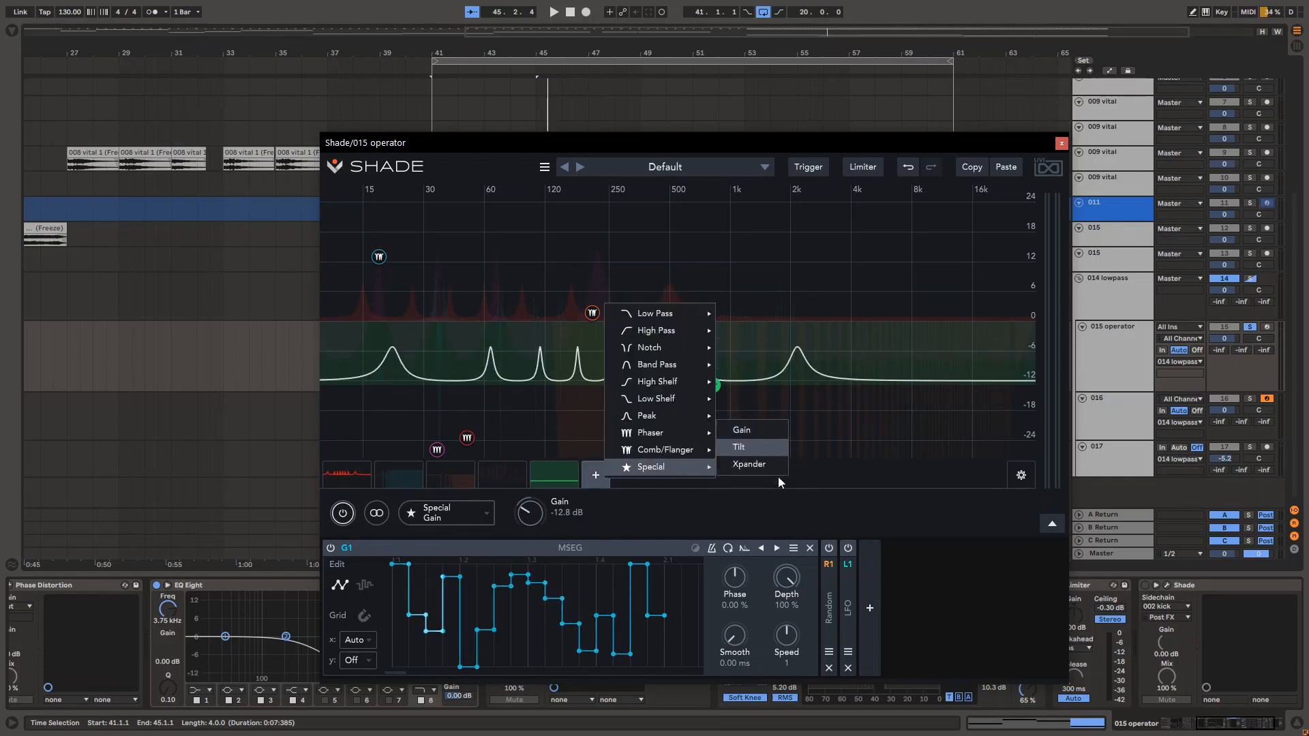
pyautogui.click(613, 504)
# Remove the Special Gain band, undo the removal, and reselect the first Phaser band
pyautogui.doubleClick(558, 473)
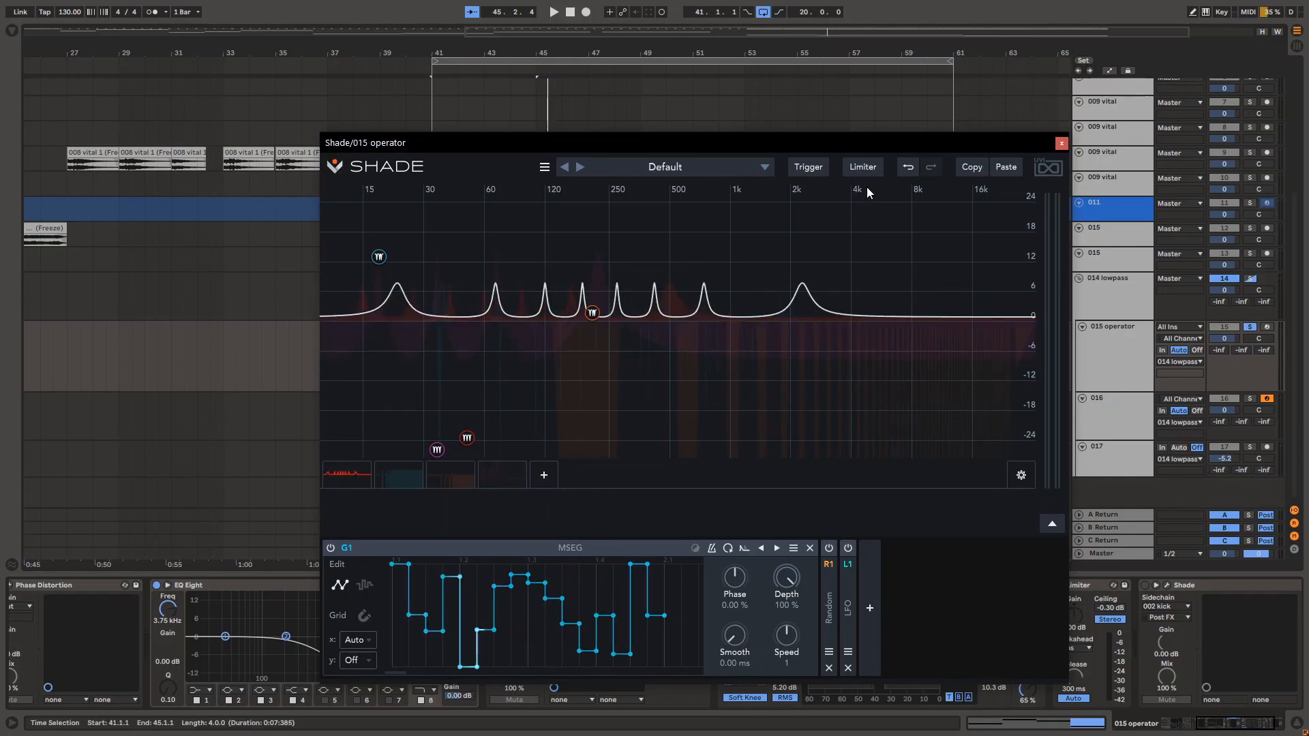
pyautogui.click(907, 167)
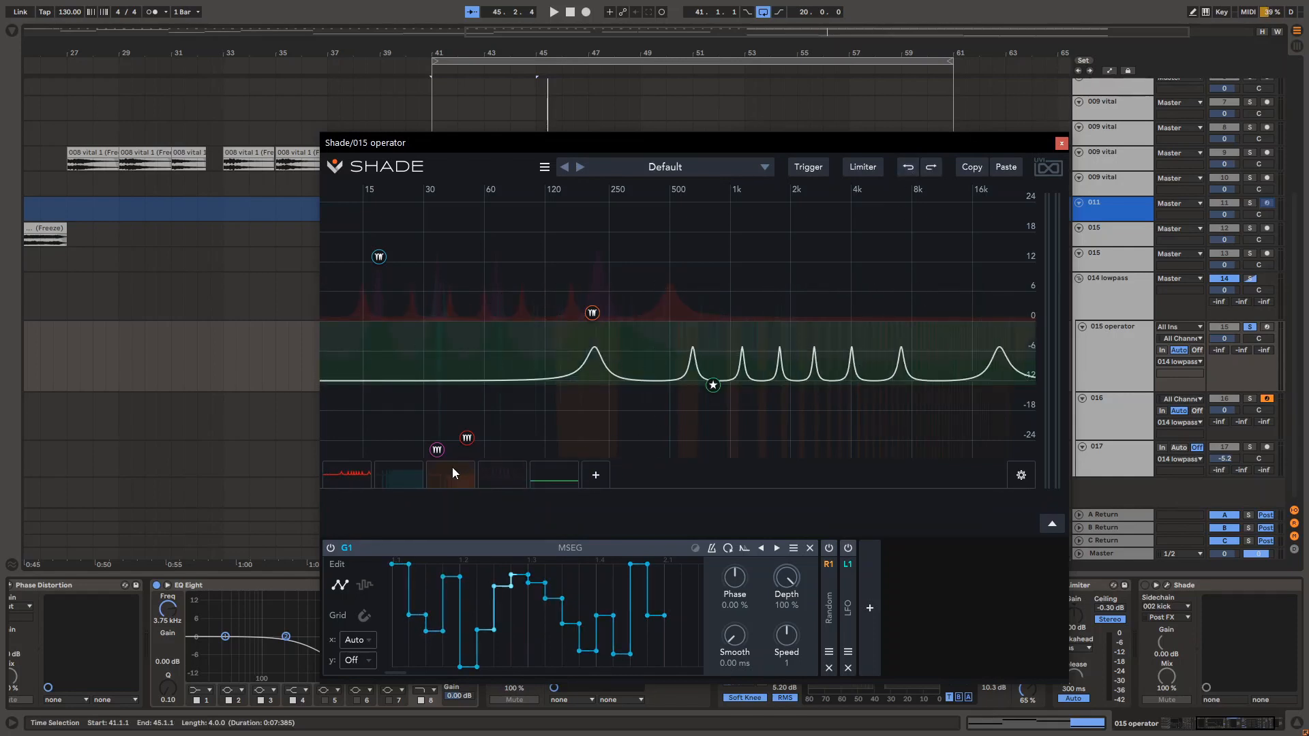
pyautogui.click(405, 481)
pyautogui.click(365, 474)
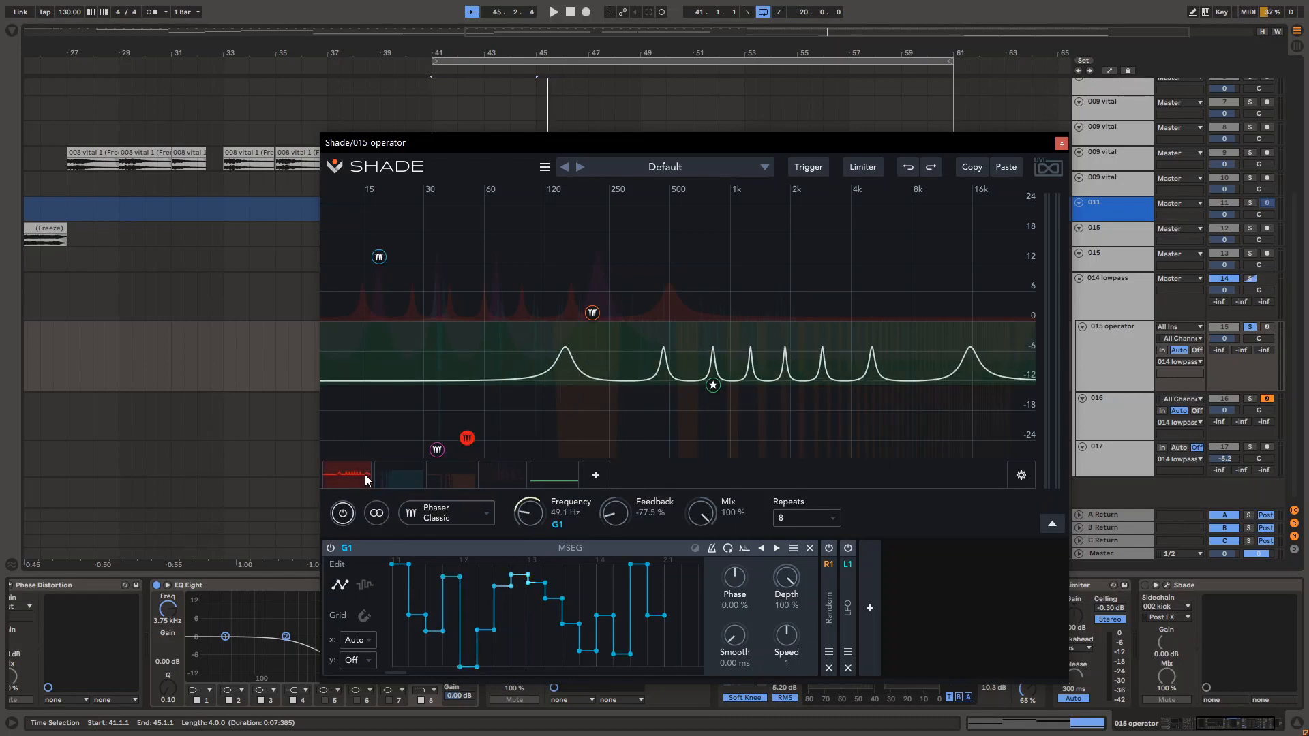
# Play a short stretch of the arrangement through Shade, and compare the settings of the two Phaser bands and the Gain band
pyautogui.press('space')
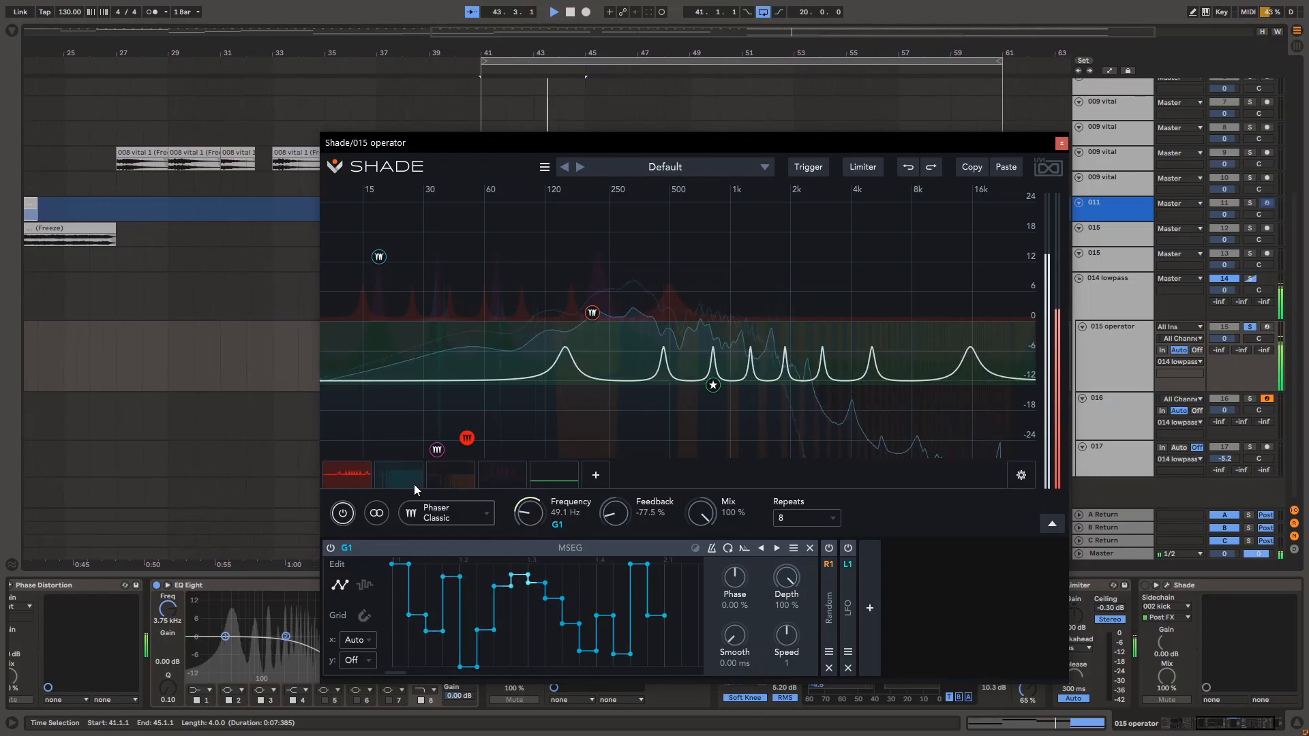
pyautogui.press('space')
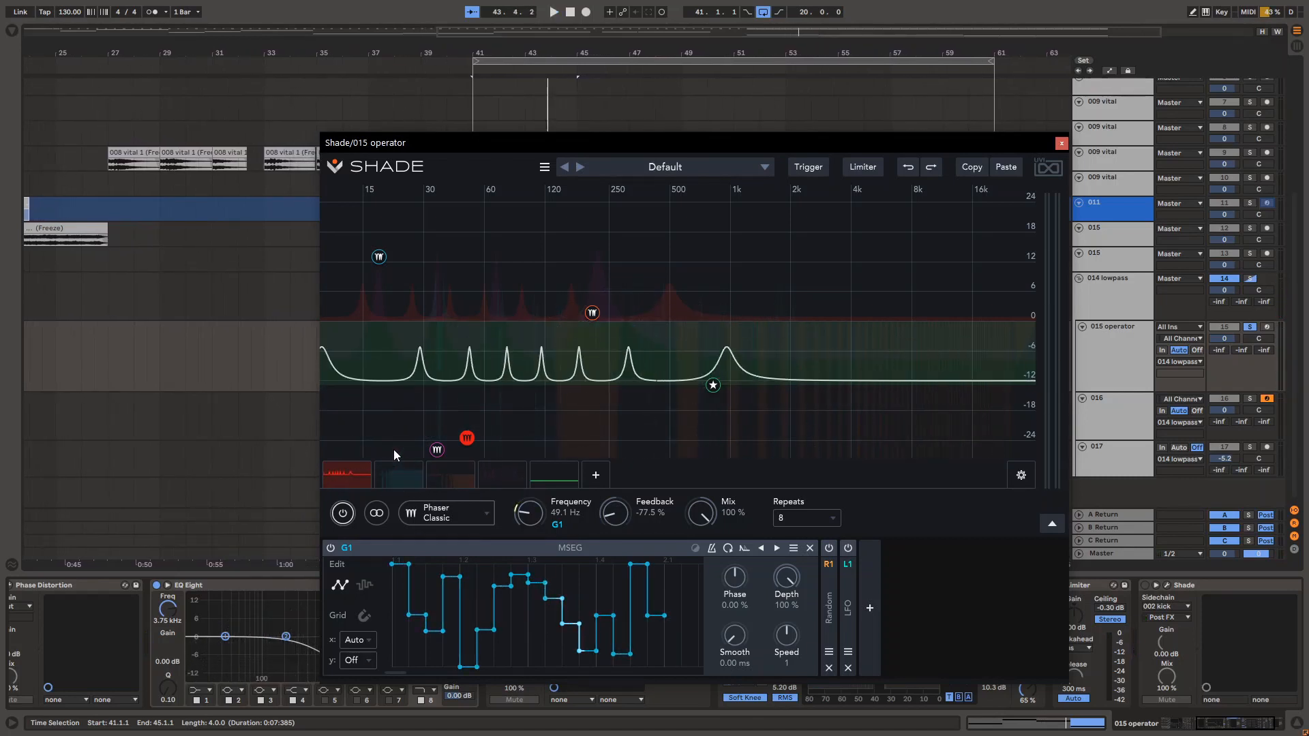
pyautogui.click(509, 472)
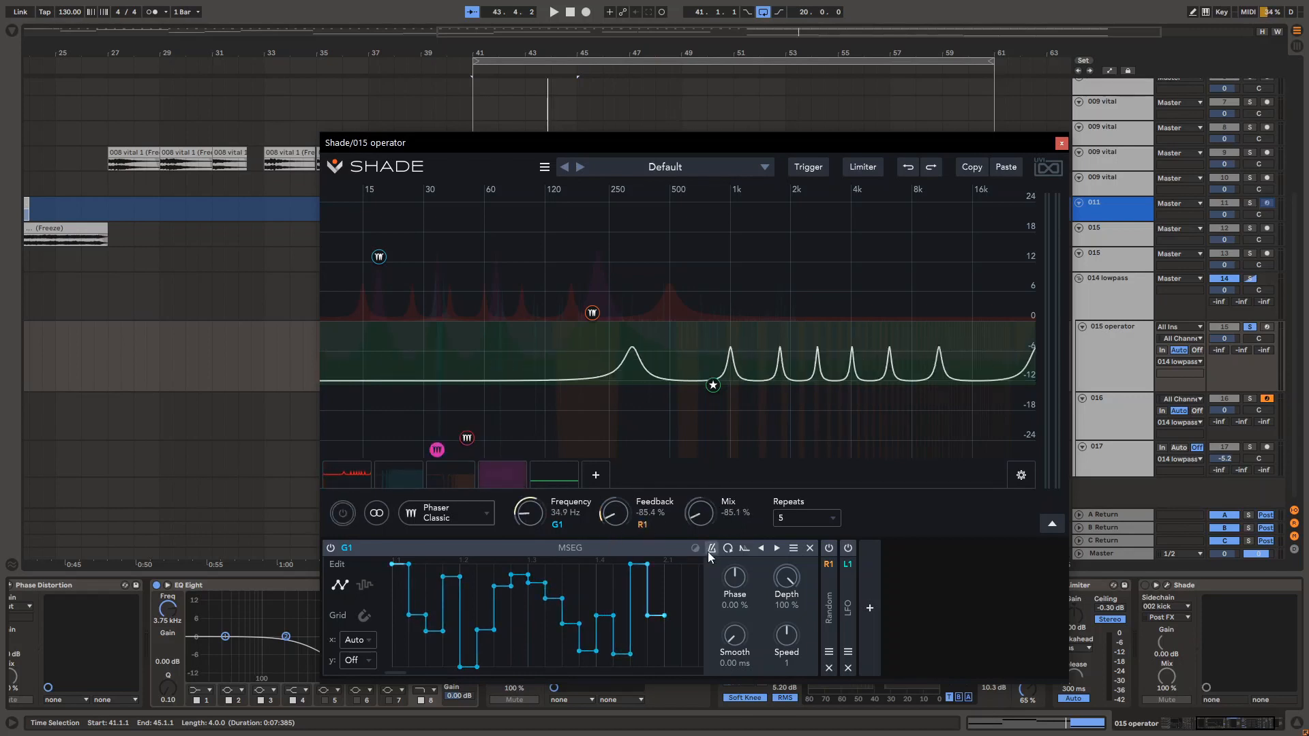
pyautogui.click(351, 482)
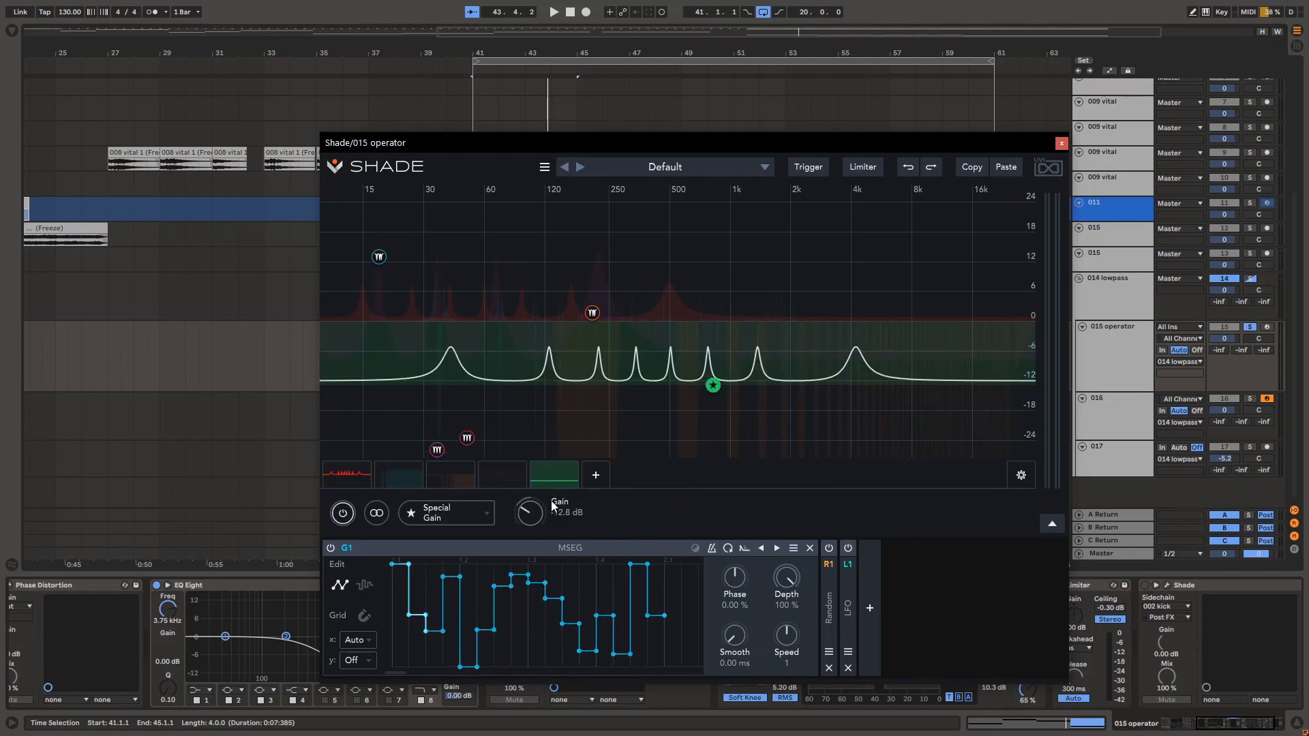
pyautogui.click(522, 476)
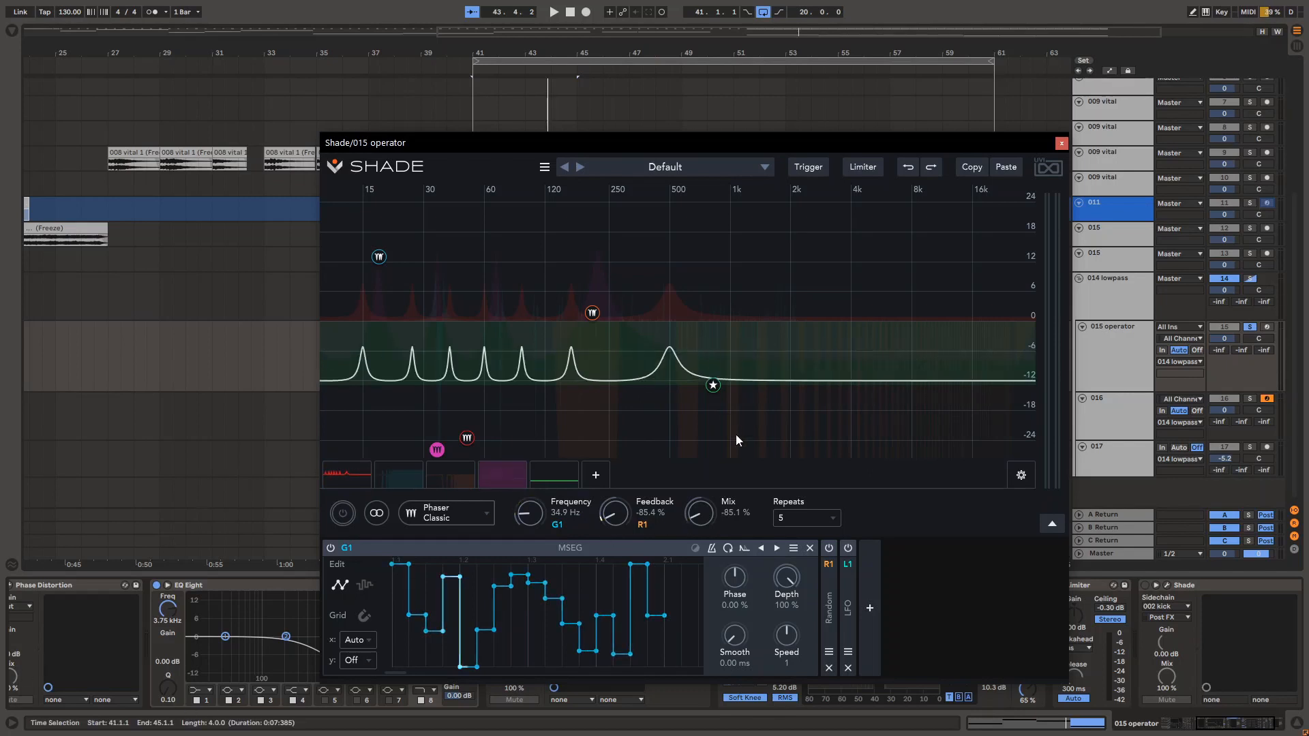
# View the Repeats options of the first Phaser band and of the fourth band's Phaser
pyautogui.click(333, 466)
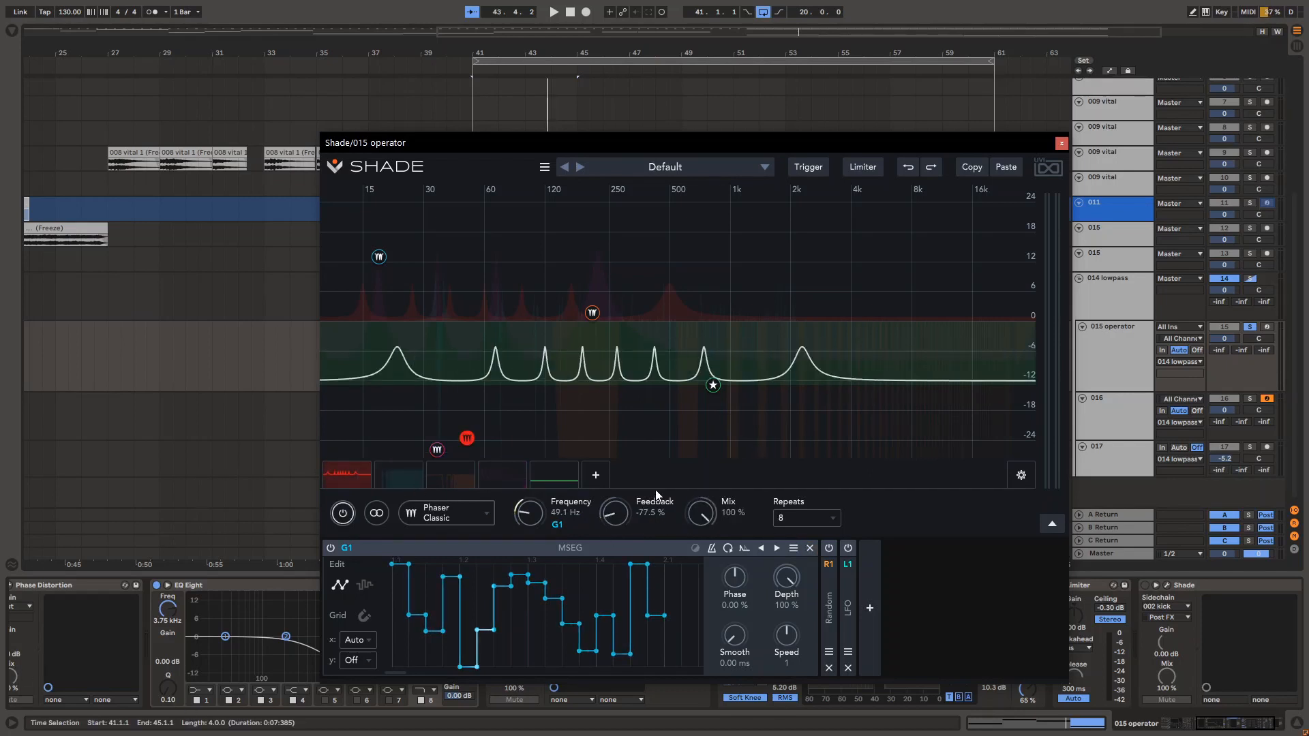
pyautogui.click(795, 518)
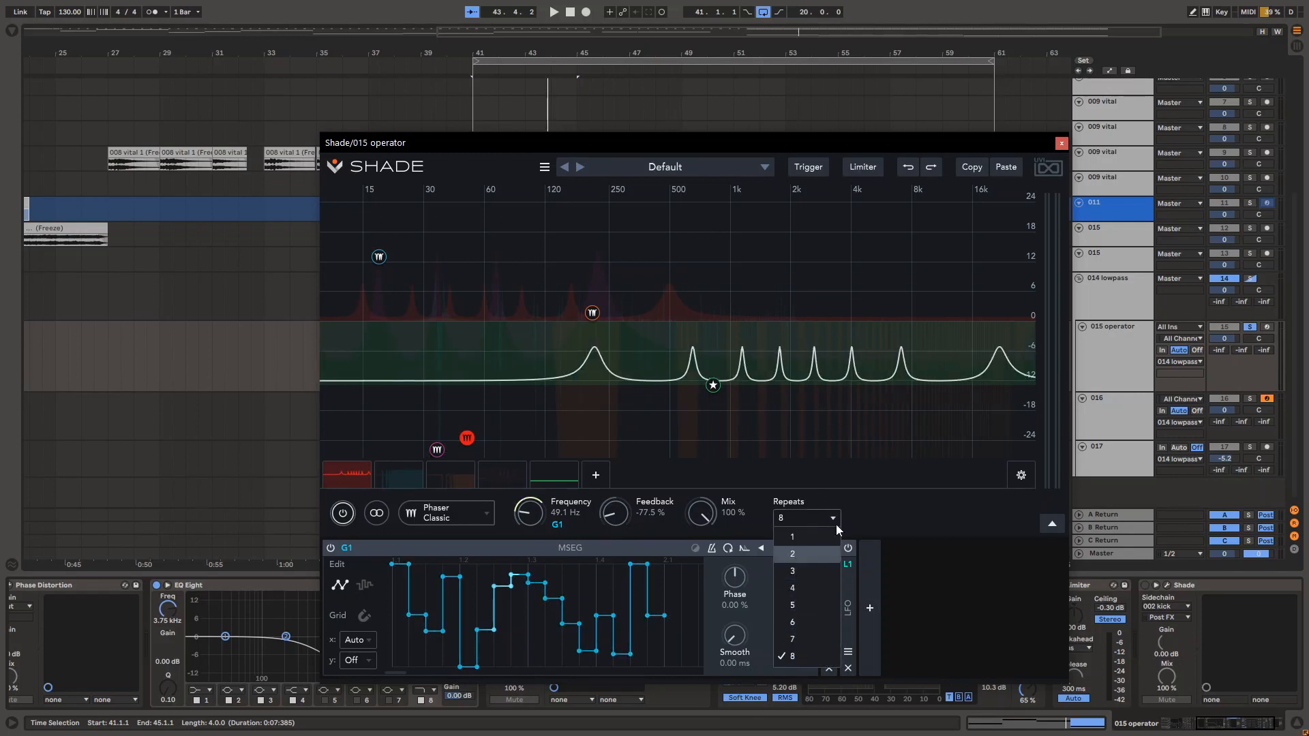
pyautogui.click(880, 517)
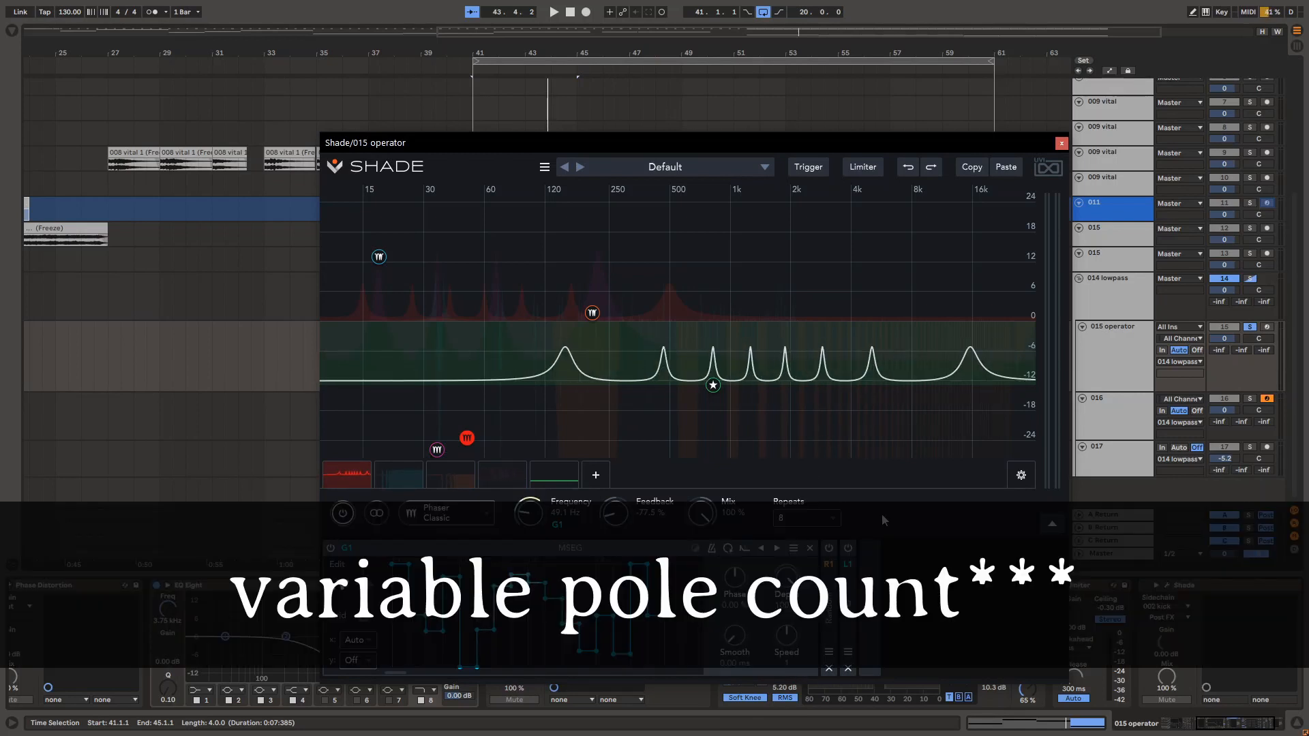
pyautogui.click(823, 521)
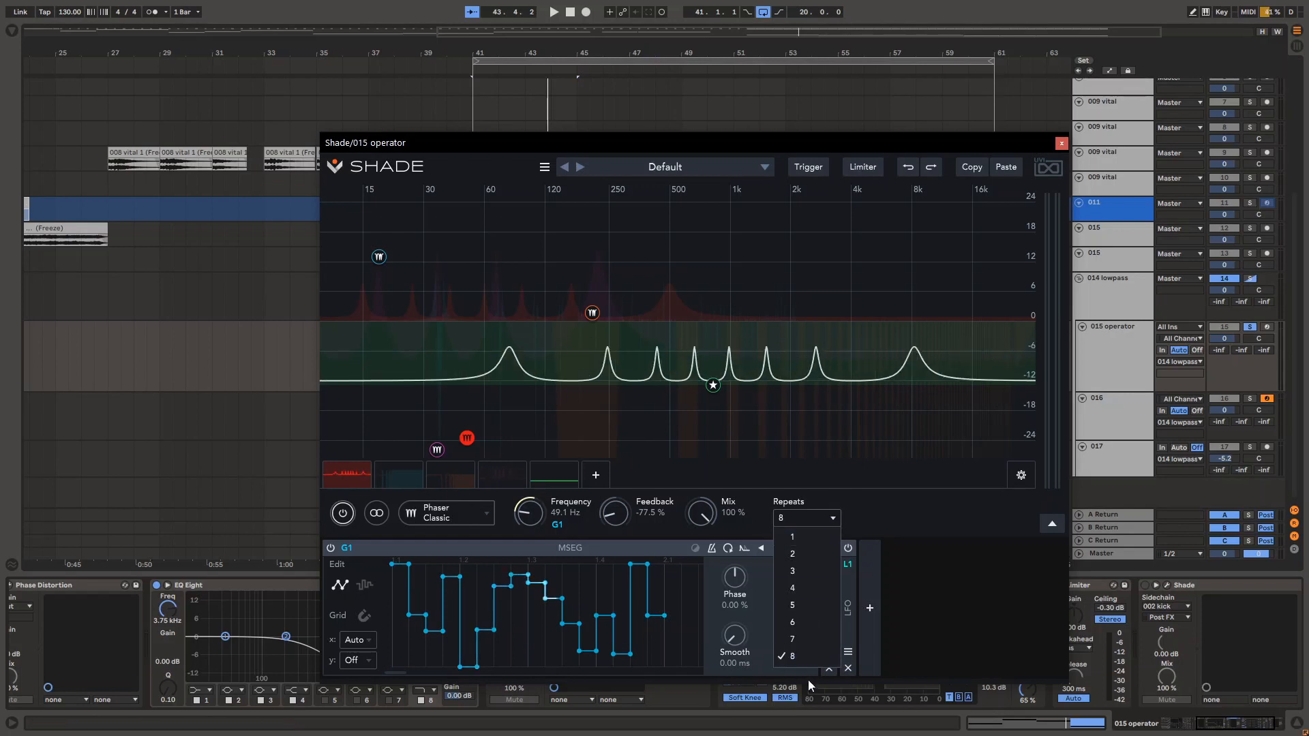
pyautogui.click(910, 506)
pyautogui.click(521, 485)
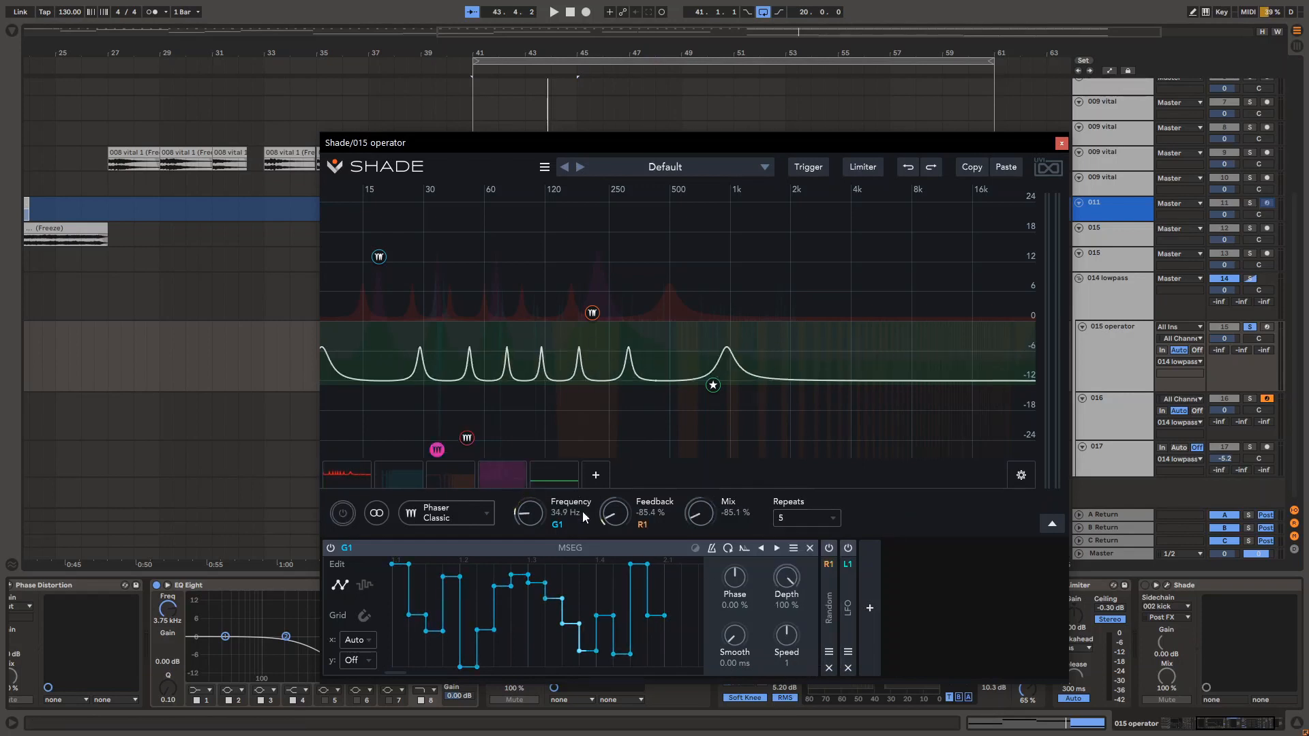
pyautogui.click(792, 519)
pyautogui.click(889, 533)
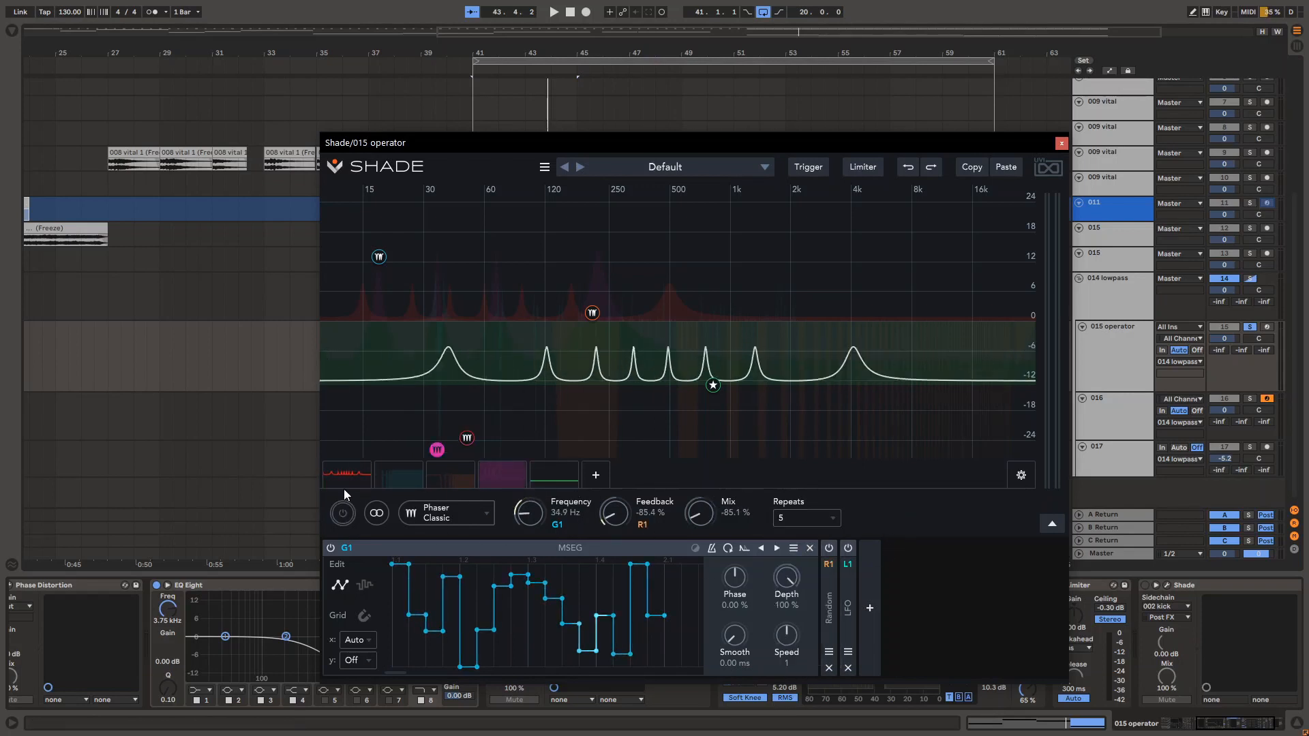
# Compare the second and third bands, and view the Comb/Flanger filter variants available for the third band
pyautogui.click(347, 475)
pyautogui.click(447, 474)
pyautogui.click(399, 474)
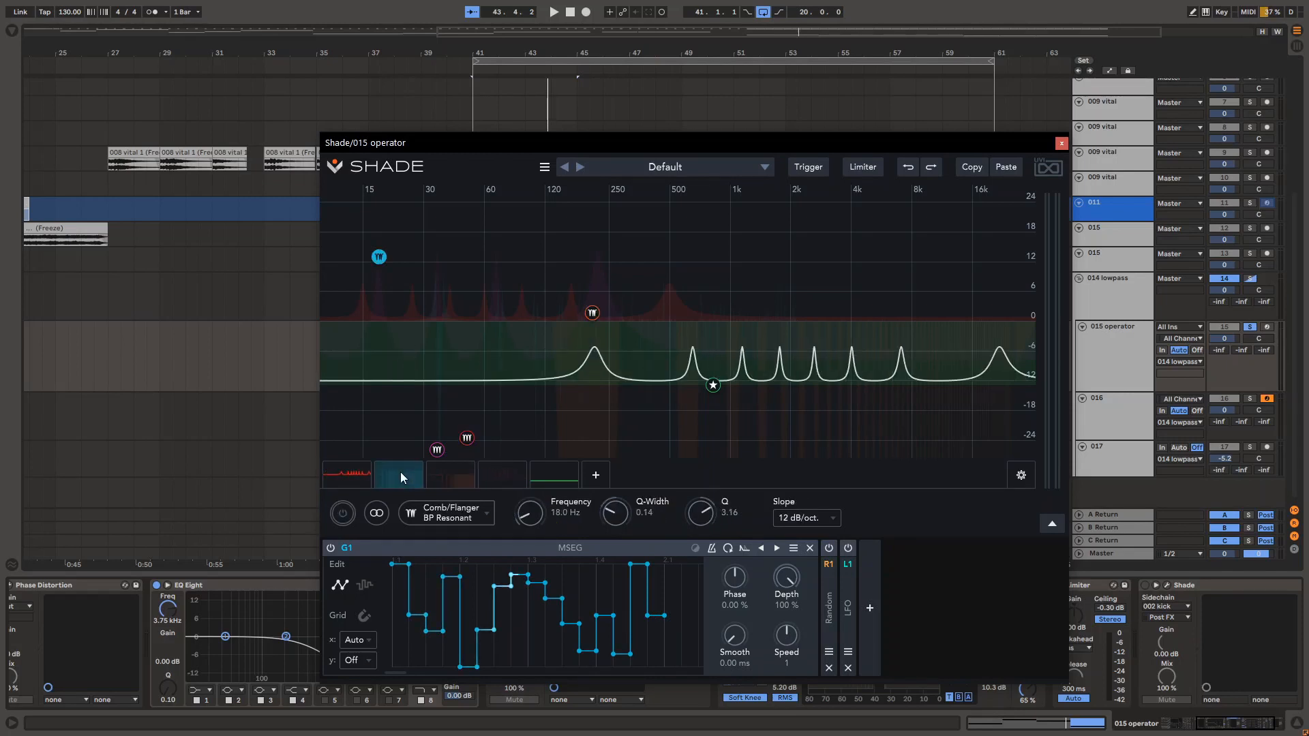
pyautogui.click(436, 474)
pyautogui.click(399, 479)
pyautogui.click(429, 479)
pyautogui.click(450, 513)
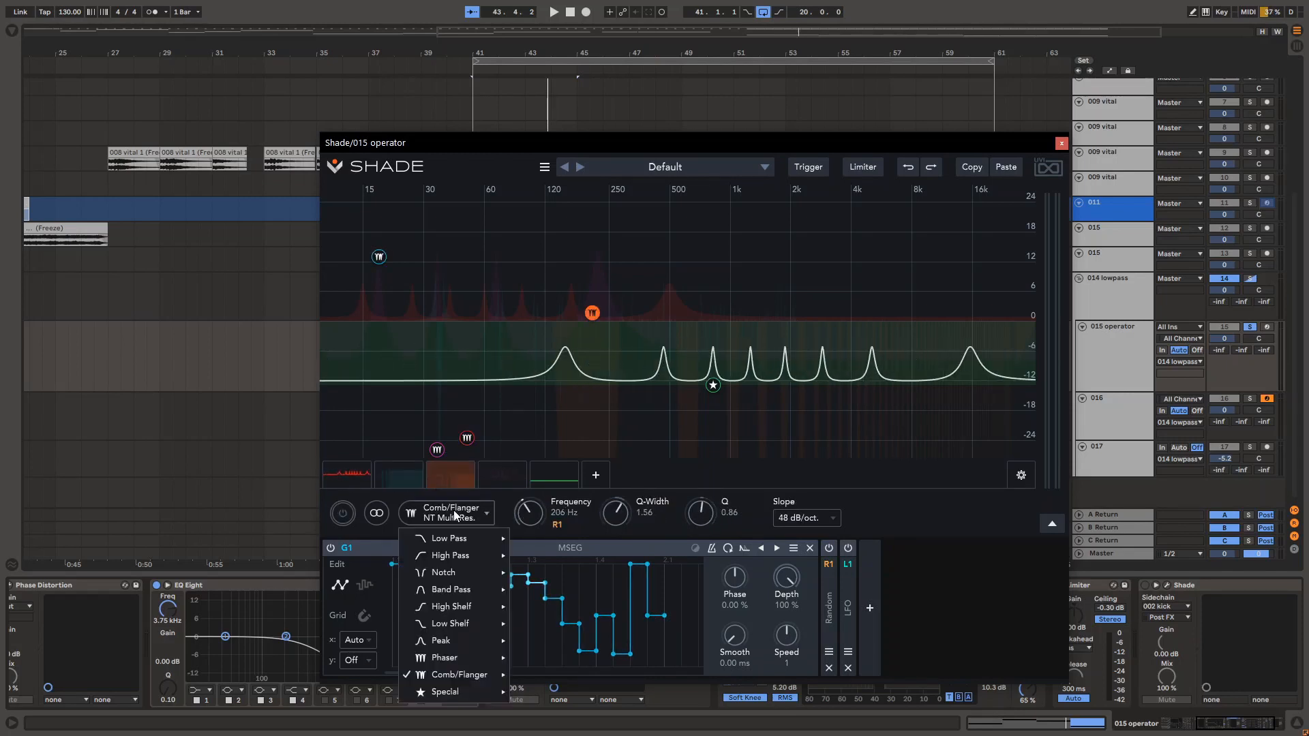
pyautogui.moveTo(515, 674)
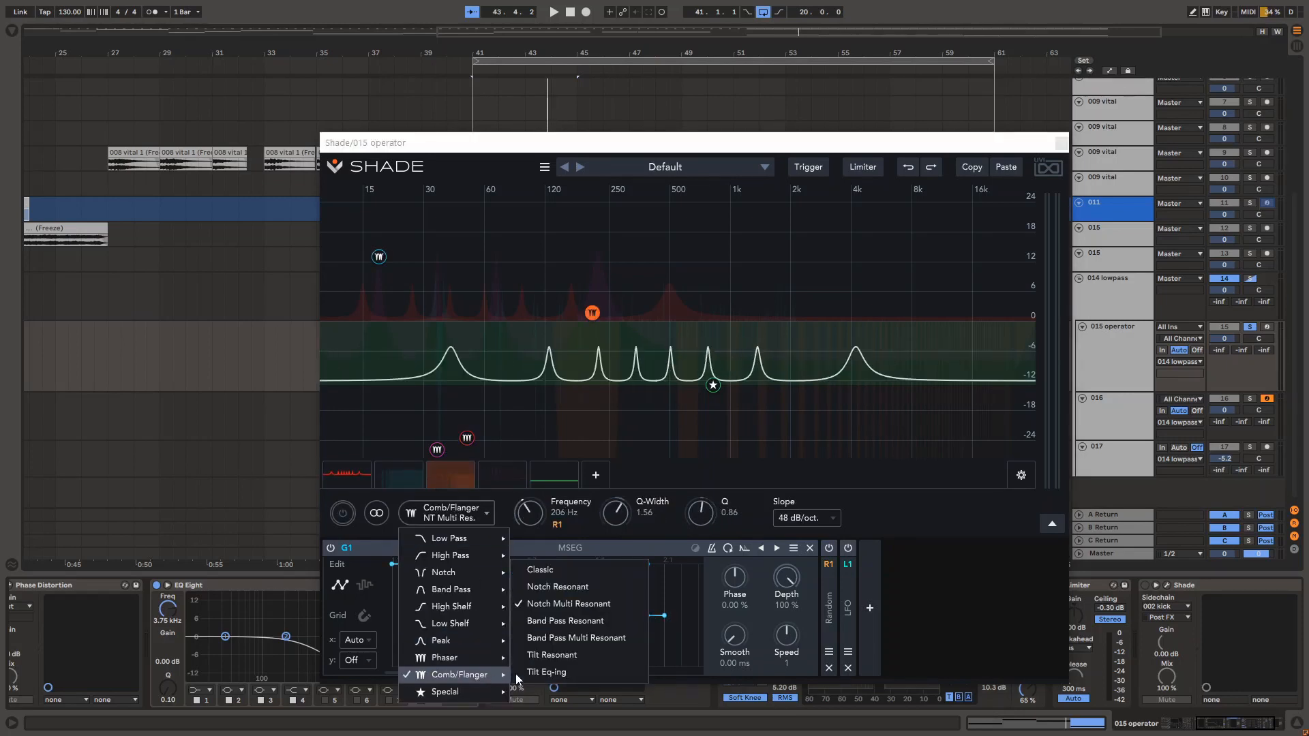
pyautogui.click(874, 491)
# Switch on the fourth Phaser band and both Comb/Flanger bands, toggling the third band to compare the combined curve
pyautogui.click(455, 477)
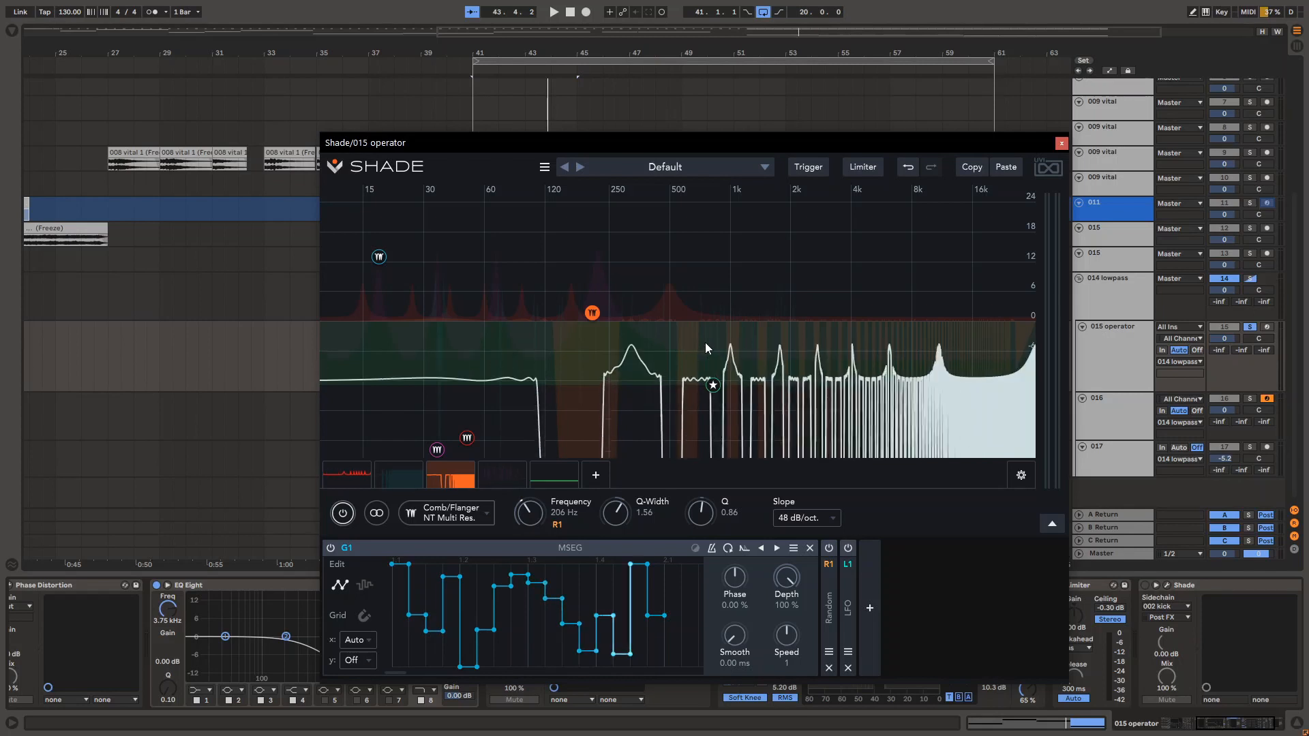
pyautogui.doubleClick(455, 476)
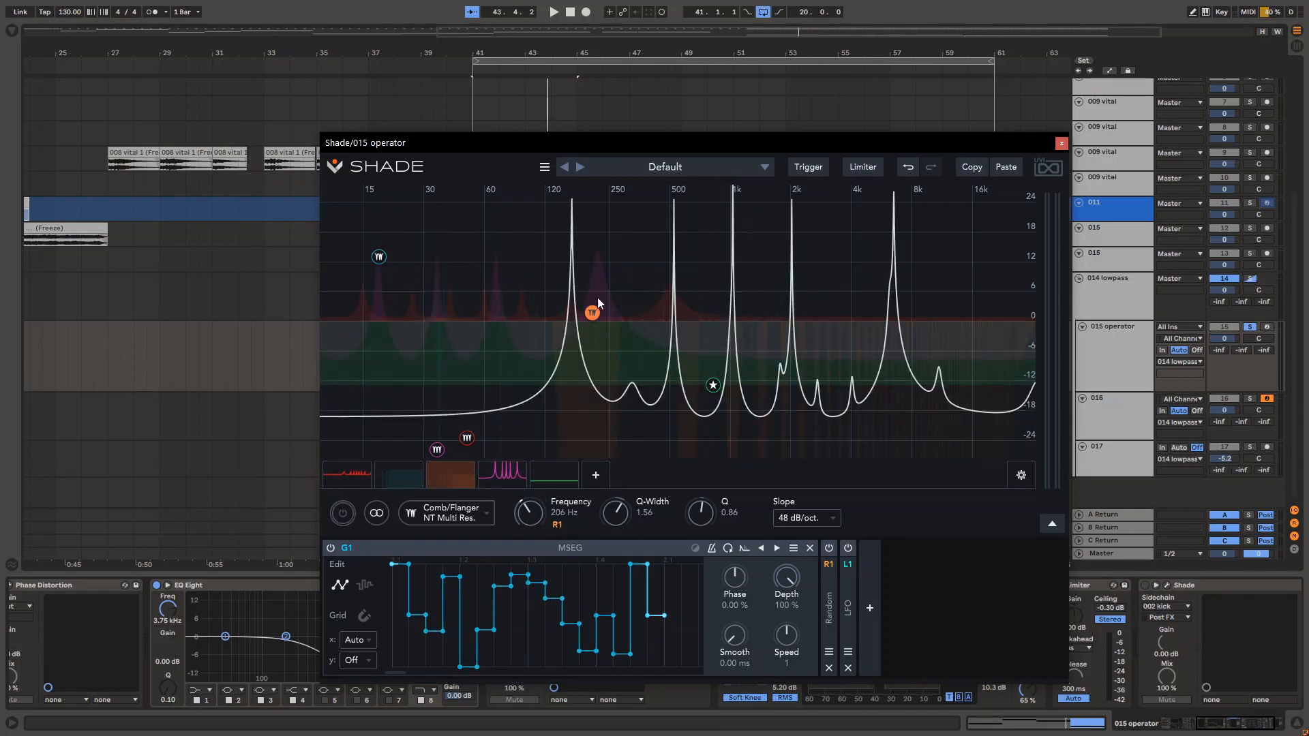
pyautogui.doubleClick(451, 474)
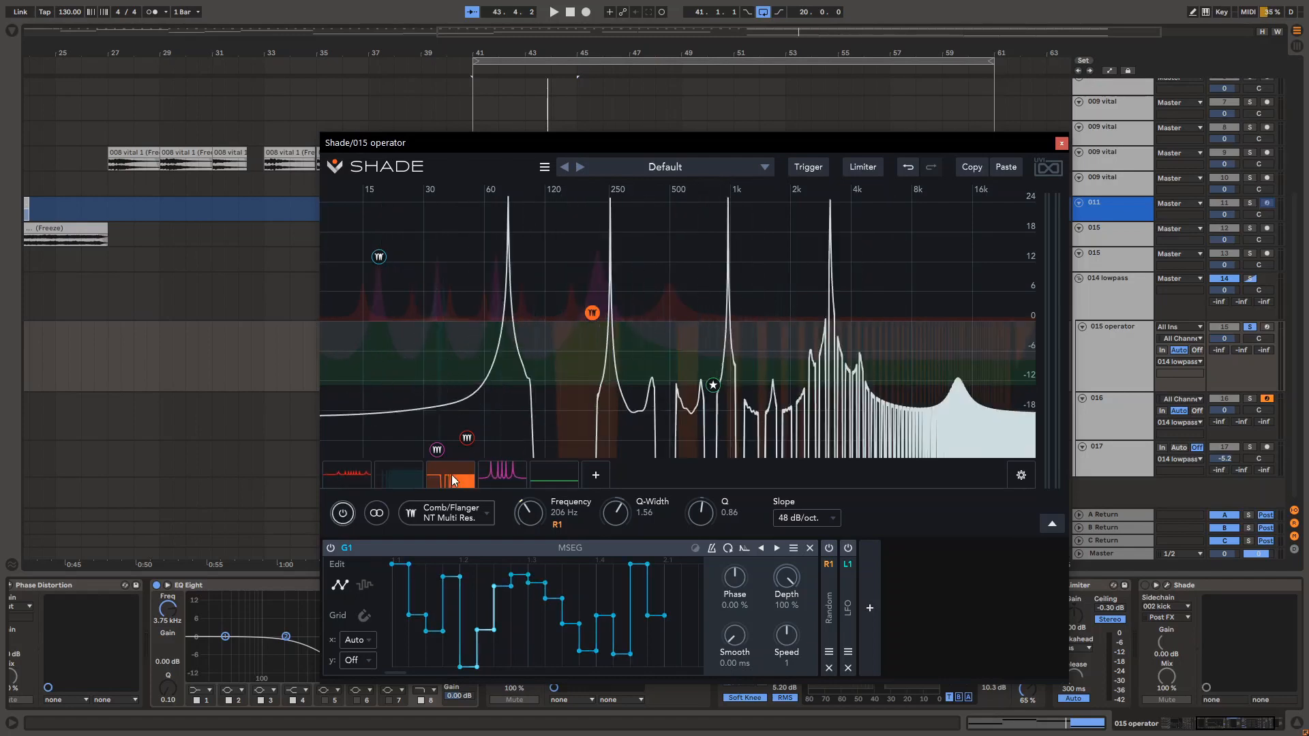
pyautogui.doubleClick(401, 478)
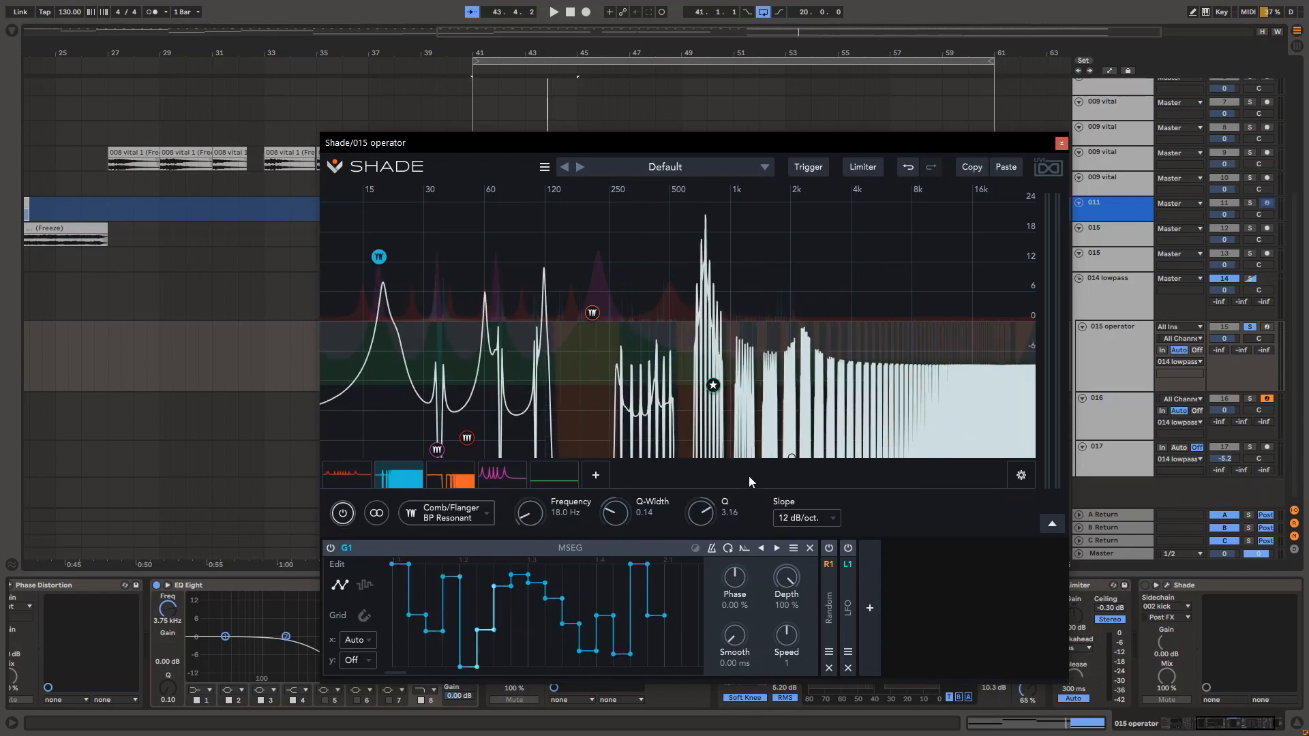
# View the filter types available for the second Comb/Flanger band, and play a stretch of the arrangement through Shade
pyautogui.click(470, 517)
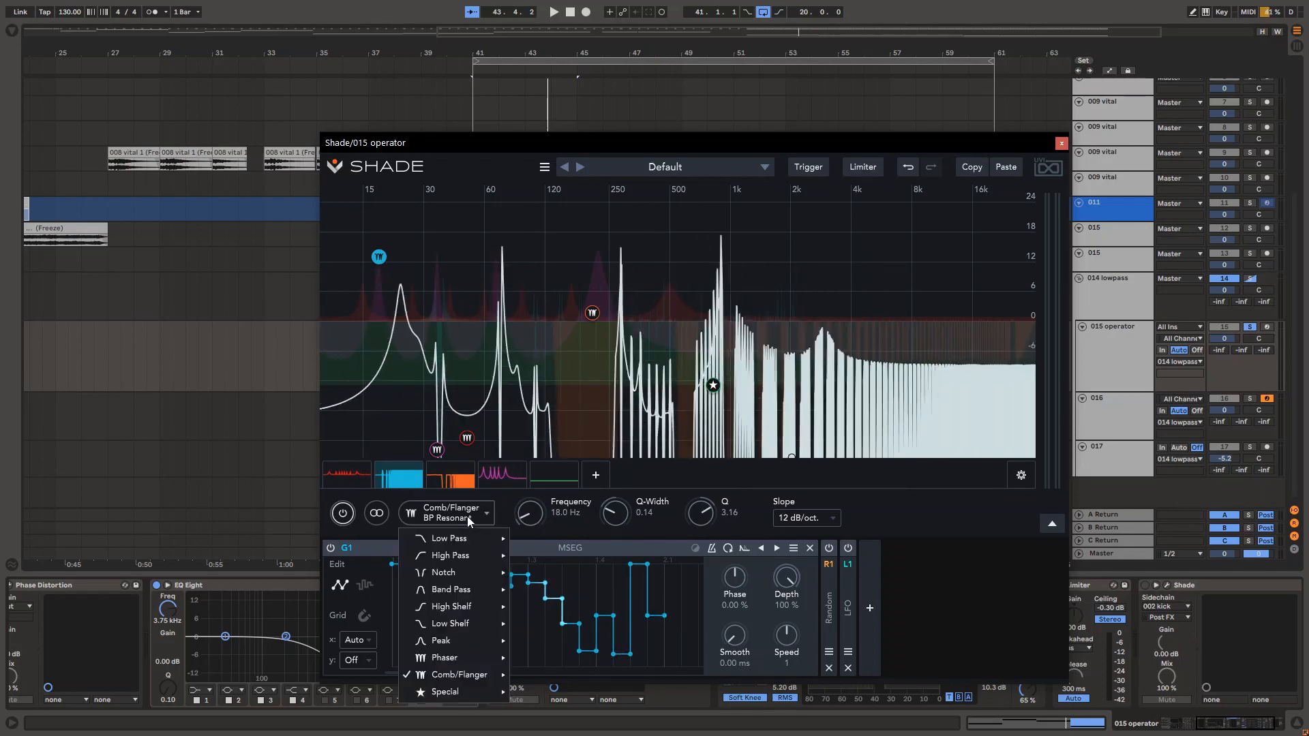
pyautogui.click(882, 512)
pyautogui.click(358, 486)
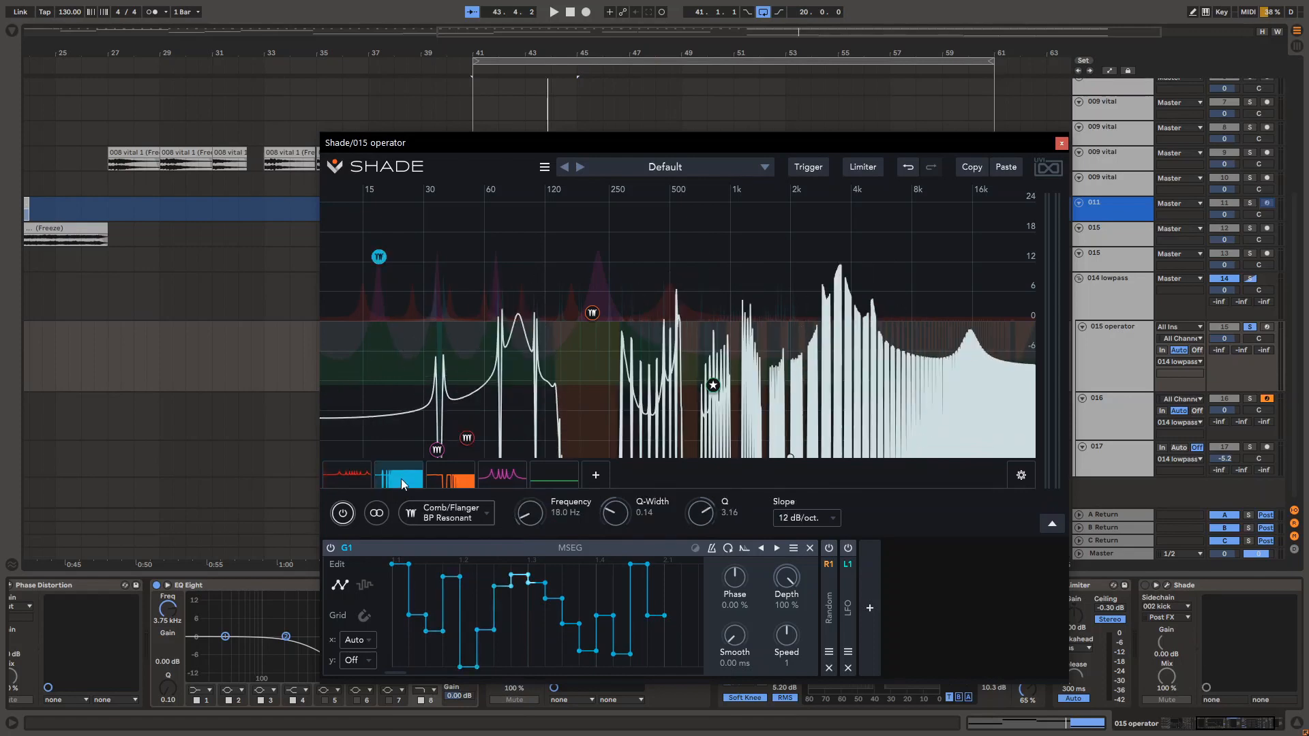
pyautogui.click(376, 481)
pyautogui.press('space')
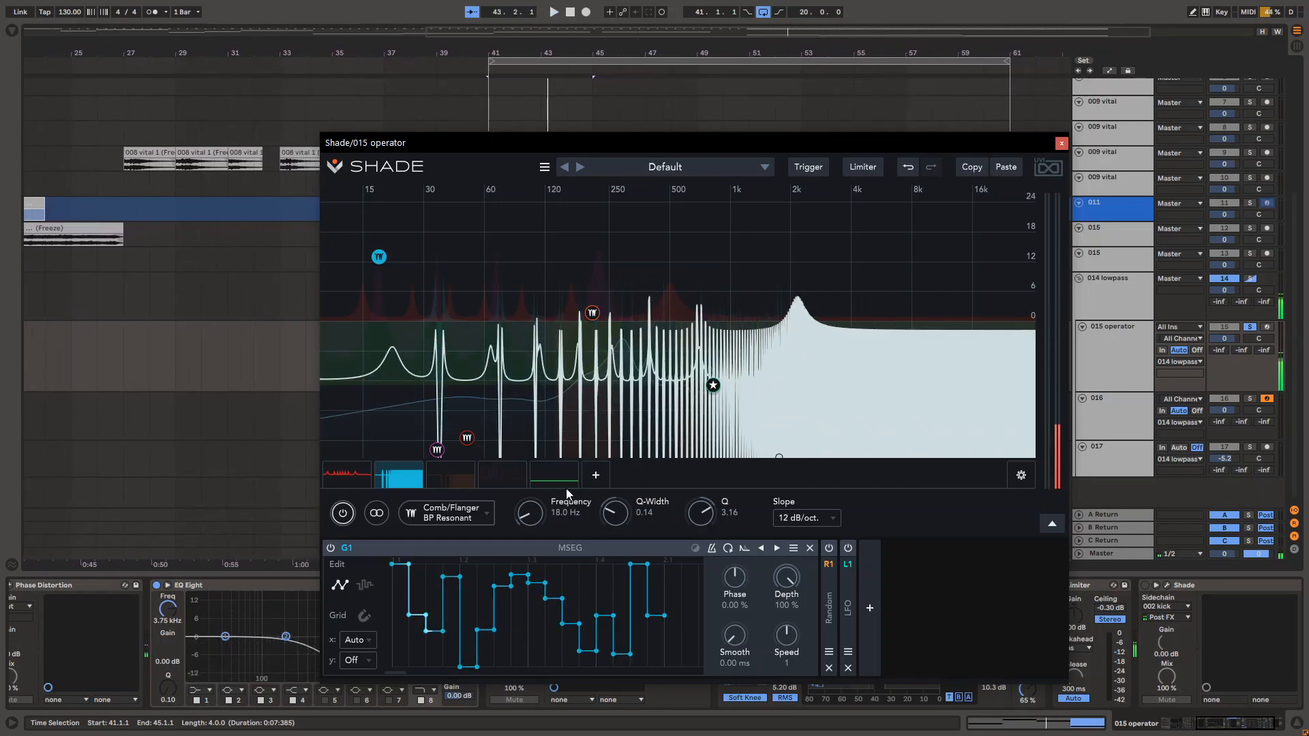
# Switch the third Comb/Flanger band on and play the arrangement to hear it combined with the second band
pyautogui.click(465, 477)
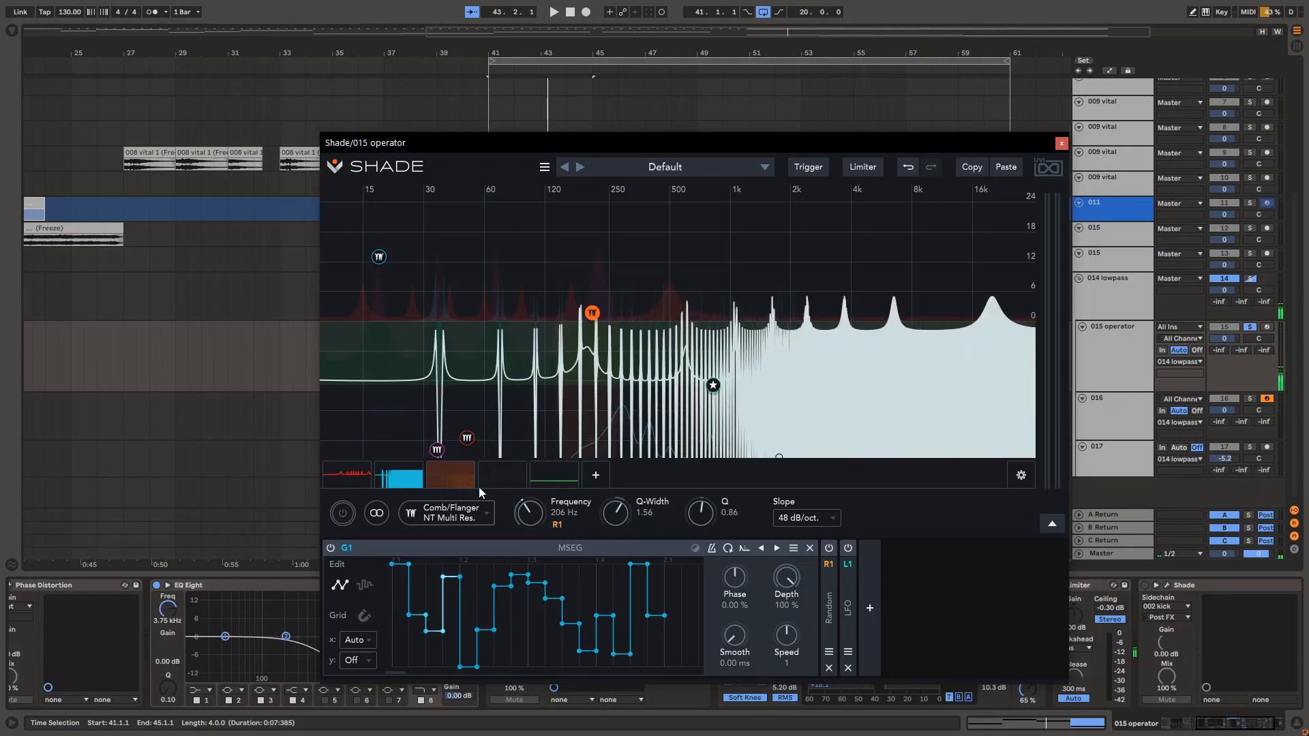
pyautogui.doubleClick(443, 471)
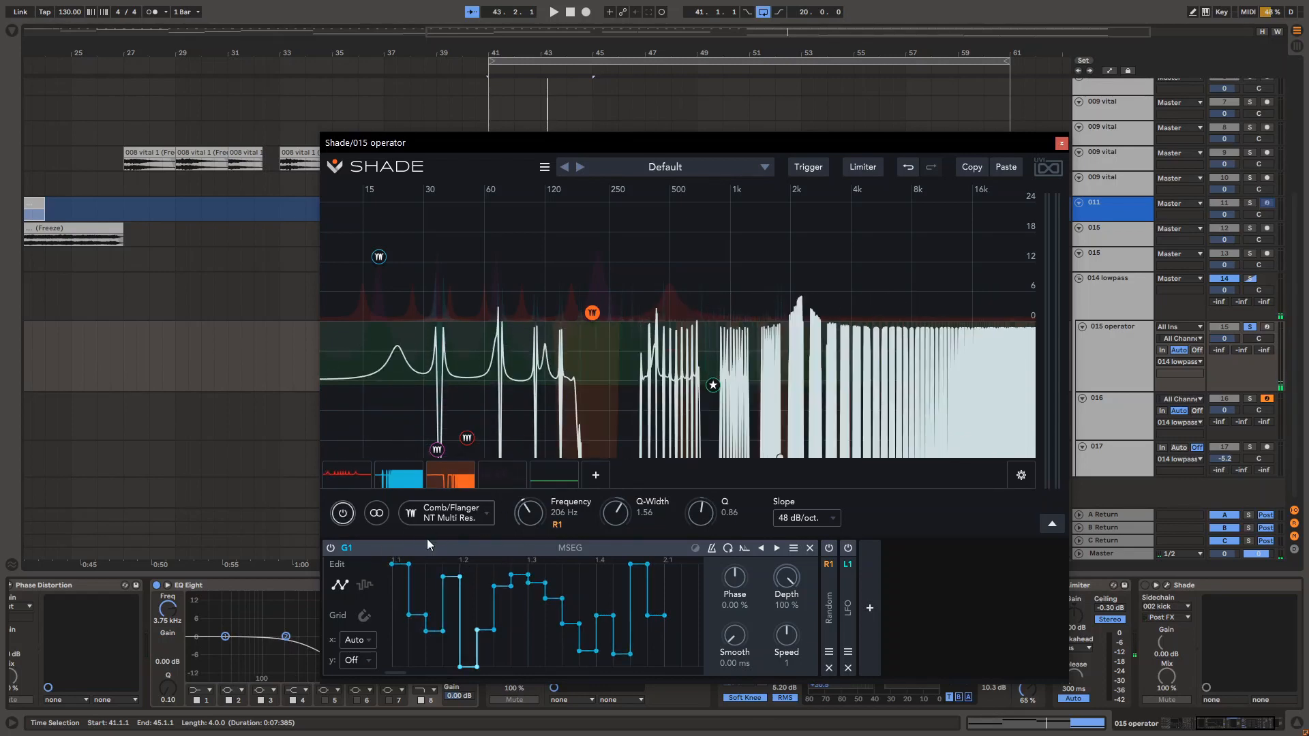
pyautogui.press('space')
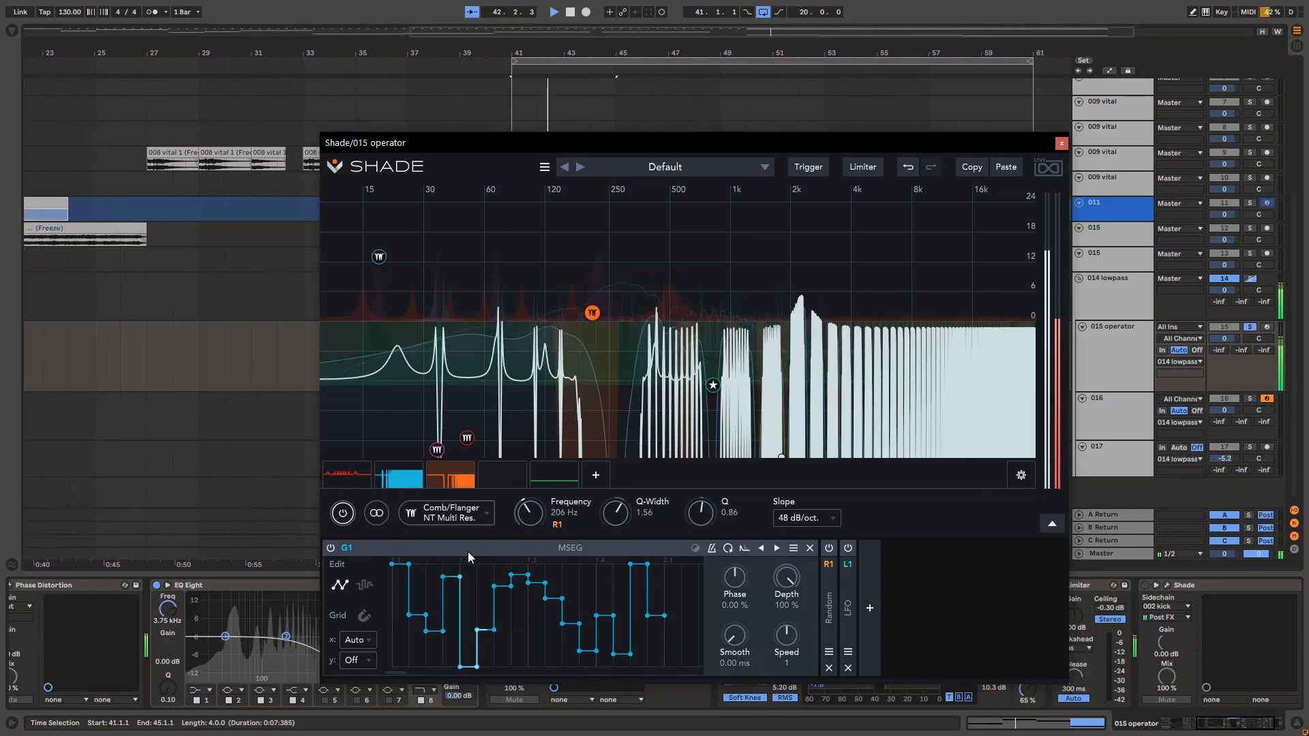
# Compare the second and third Comb/Flanger bands, and switch on the fourth Phaser band
pyautogui.click(413, 481)
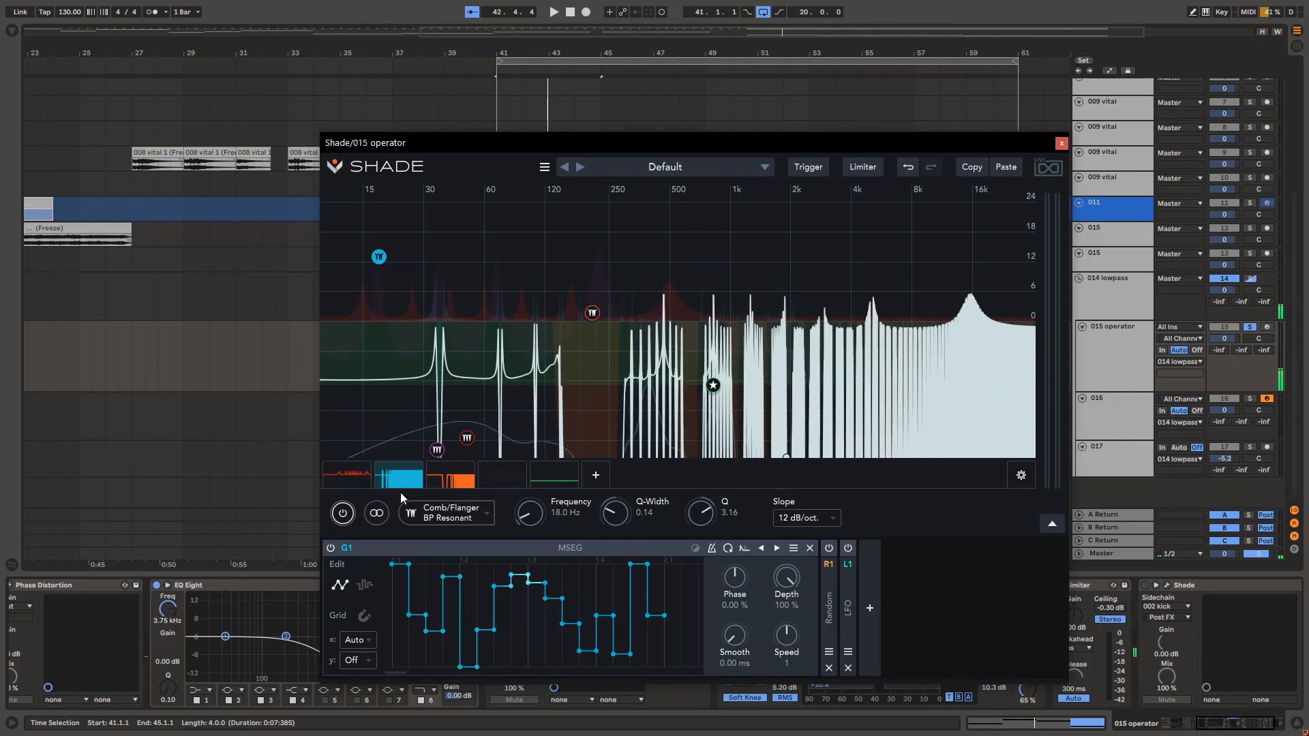
pyautogui.click(522, 479)
pyautogui.click(450, 485)
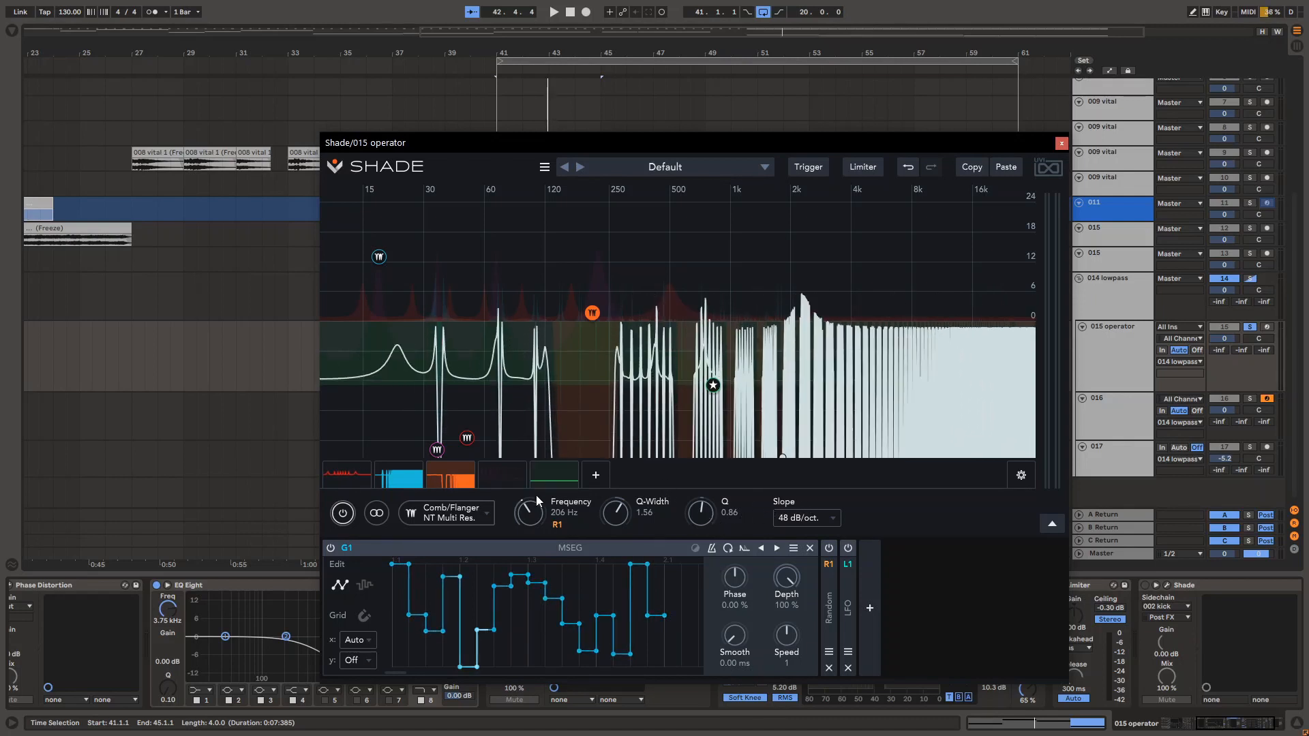
pyautogui.click(508, 476)
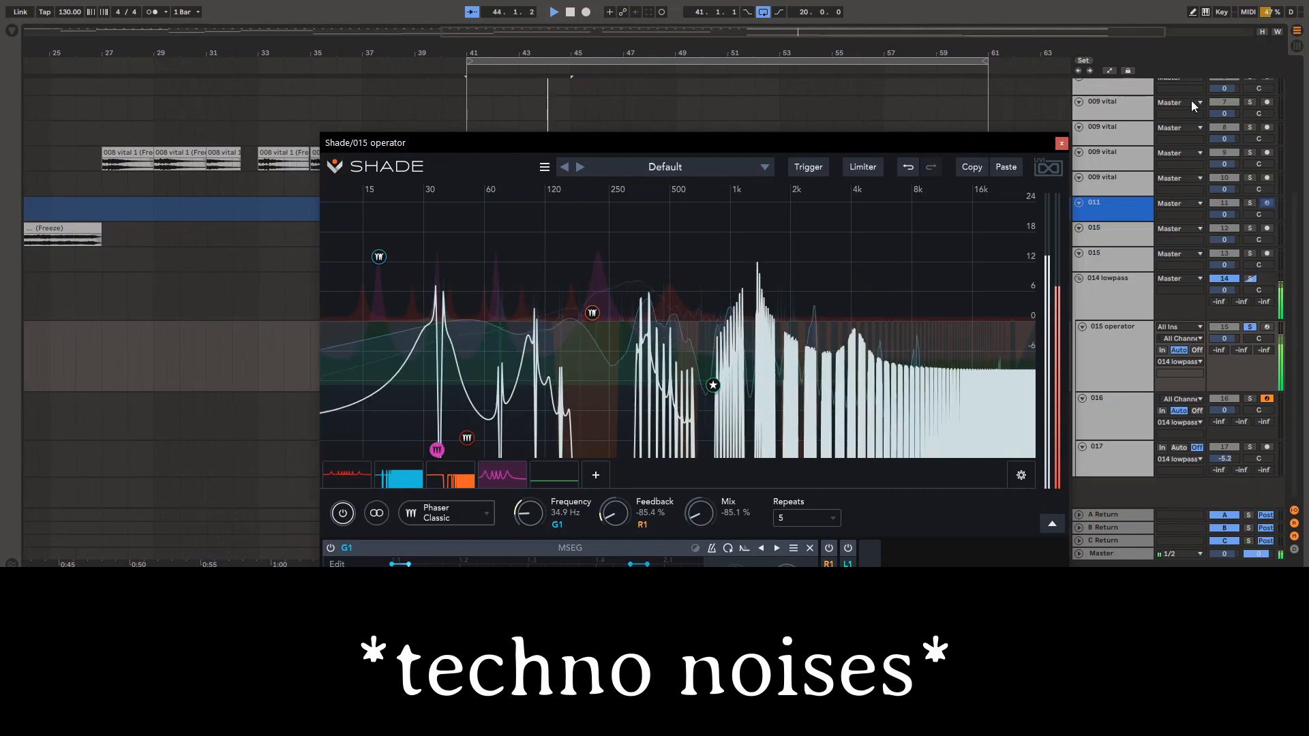
# Compare the device chains of the 015 operator and 016 tracks, and view 015 operator's Shade between EQ Eight and OTT
pyautogui.click(1060, 143)
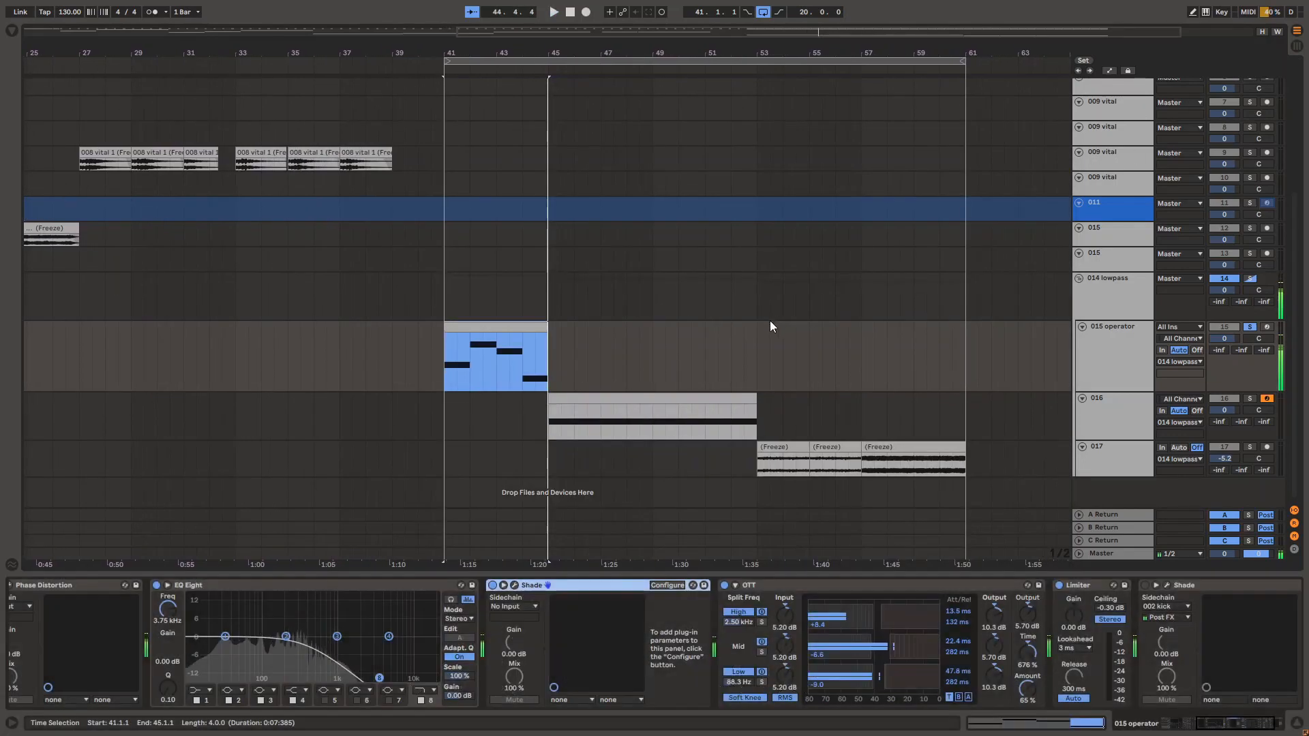
pyautogui.hscroll(3, 807, 611)
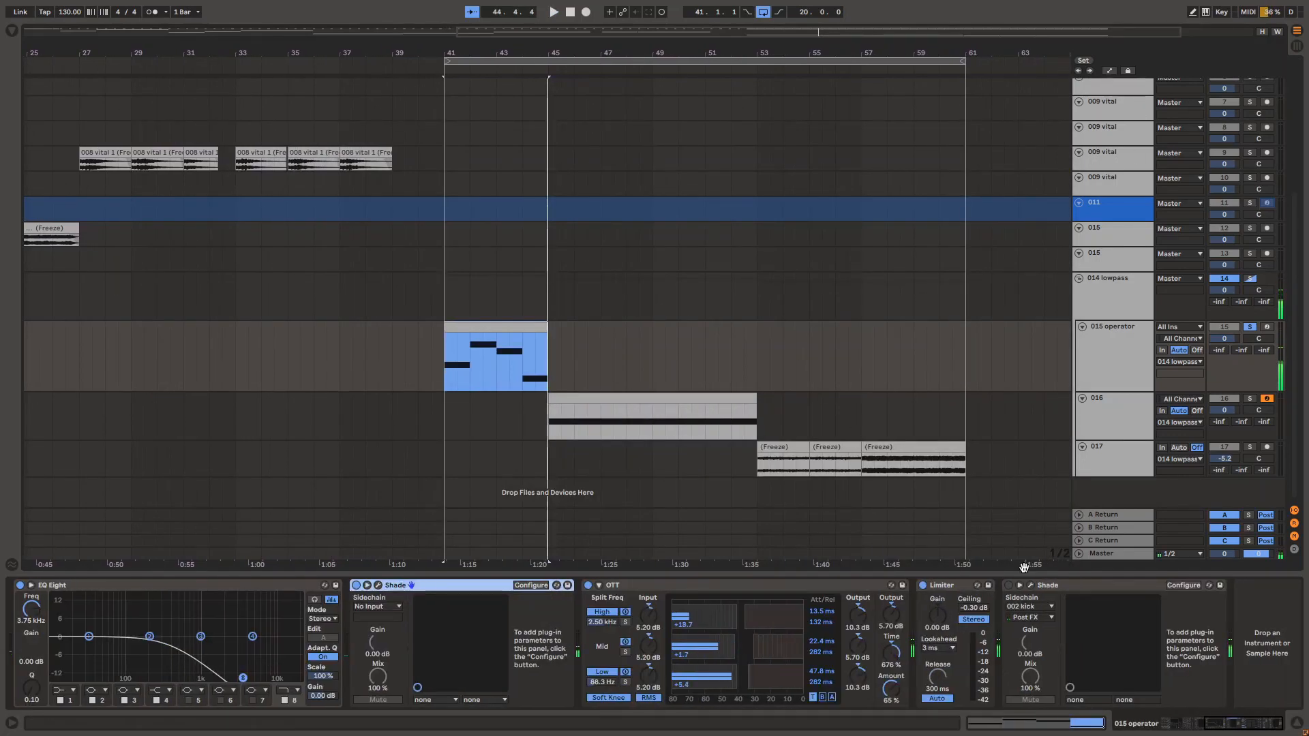
pyautogui.click(628, 399)
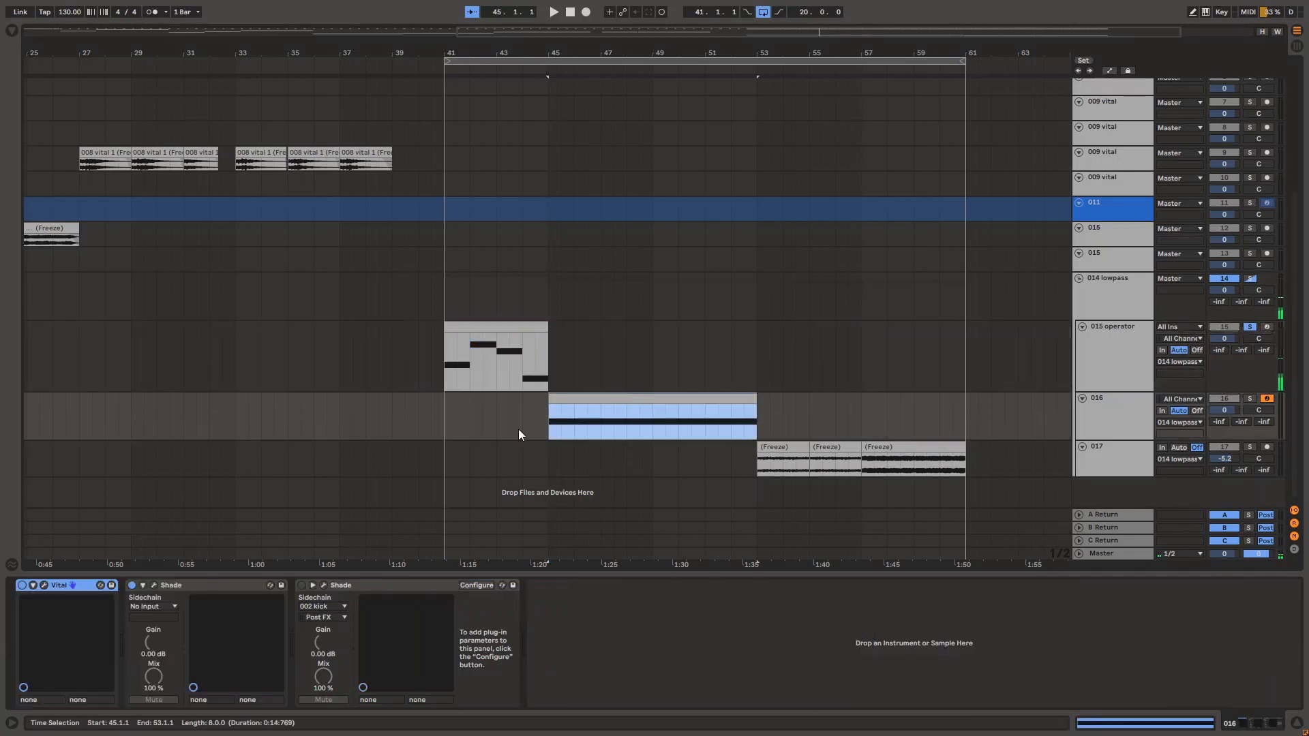
pyautogui.click(476, 326)
pyautogui.click(1003, 587)
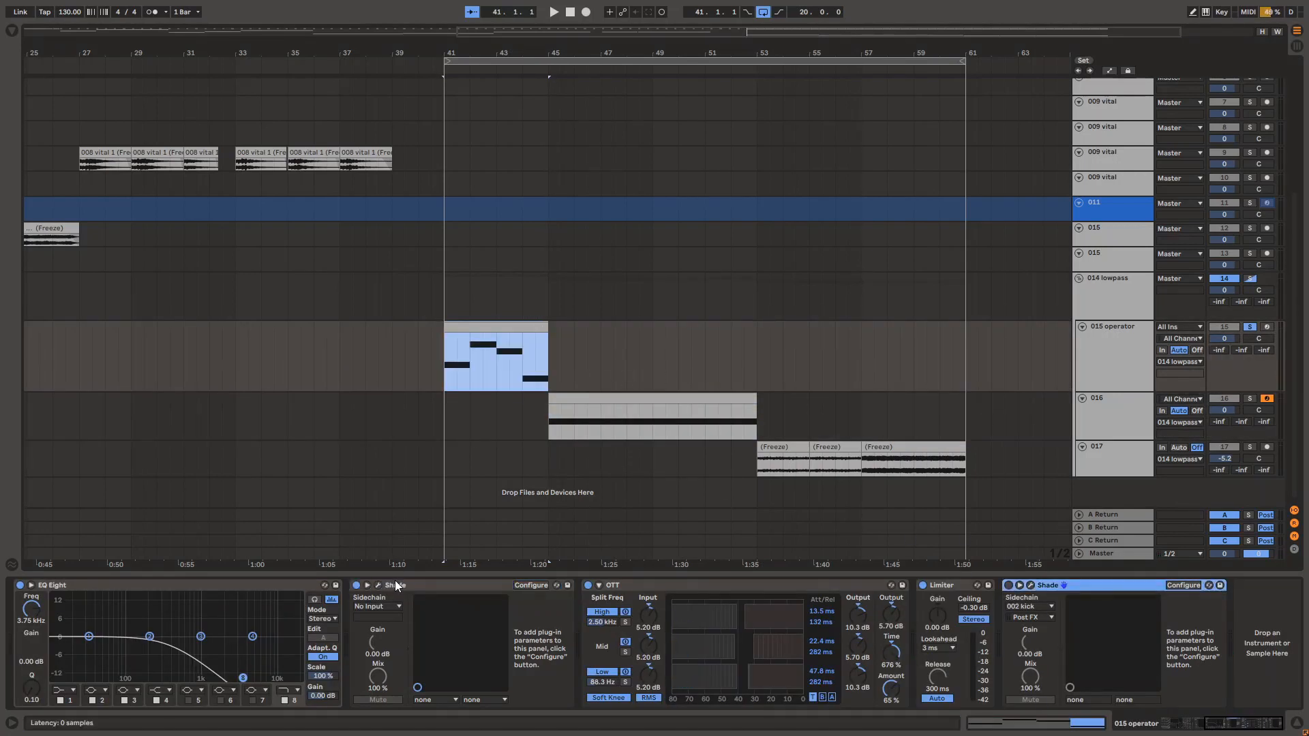
pyautogui.click(378, 583)
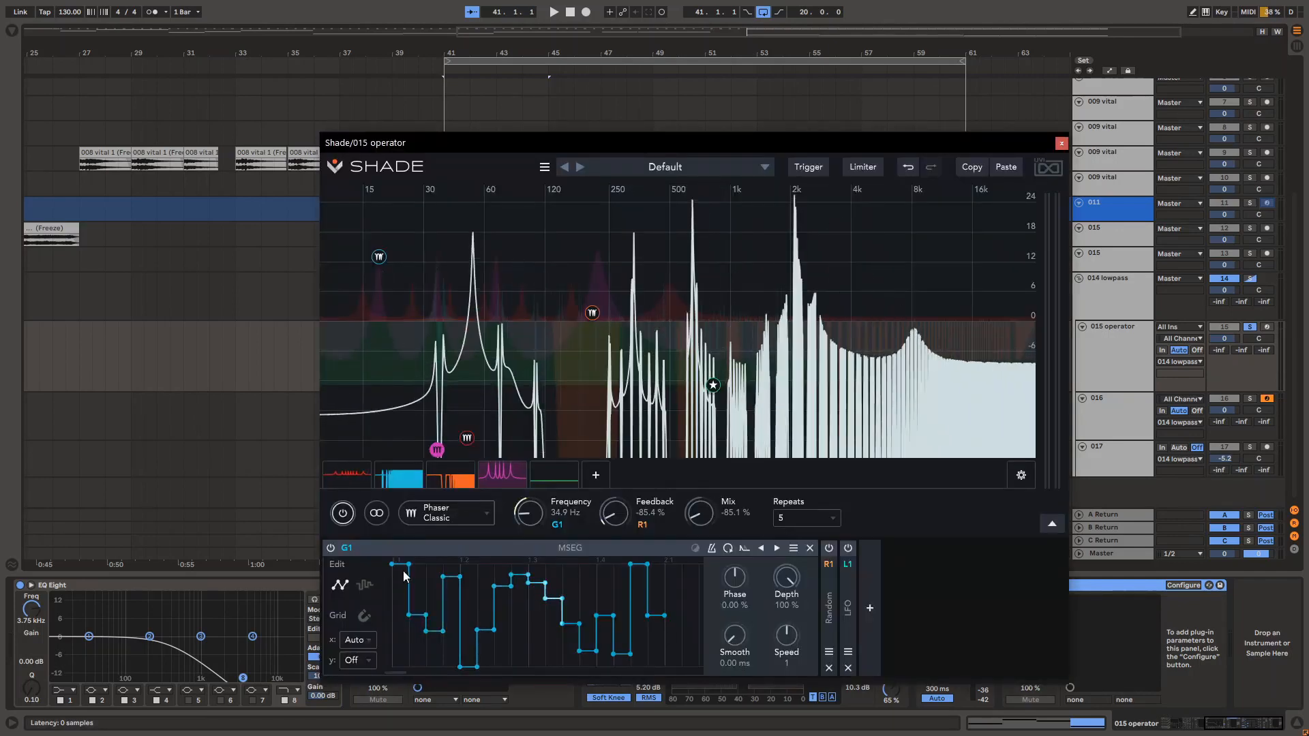
pyautogui.click(1061, 143)
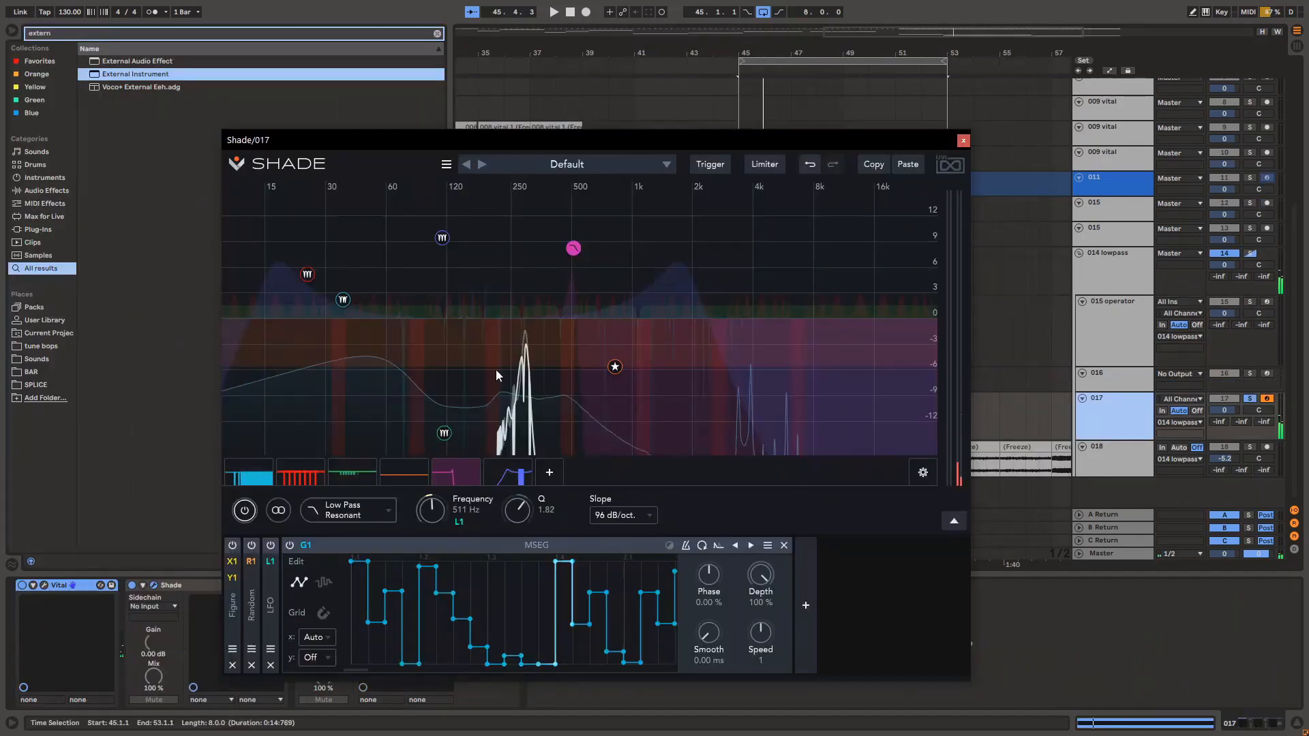
# Examine the Gain, Phaser and Comb/Flanger bands of Shade on track 017, and close its window
pyautogui.click(359, 480)
pyautogui.click(402, 478)
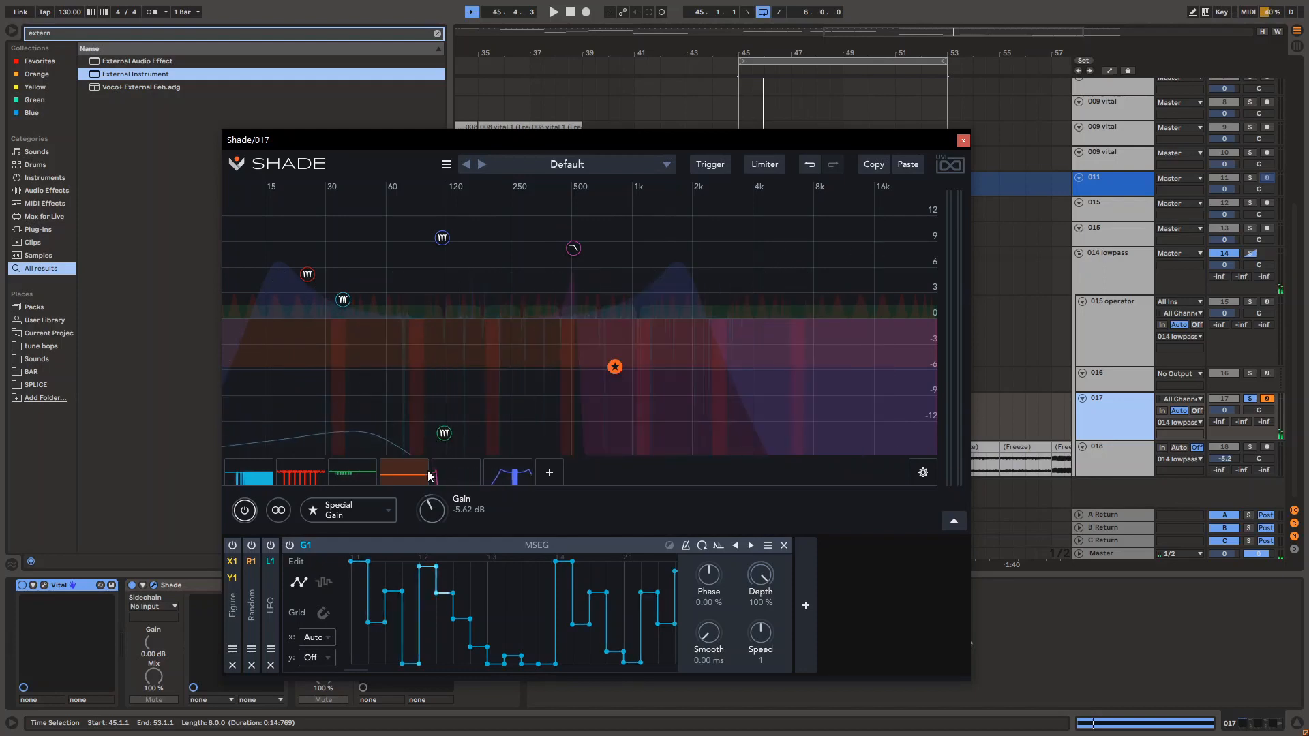
pyautogui.click(486, 480)
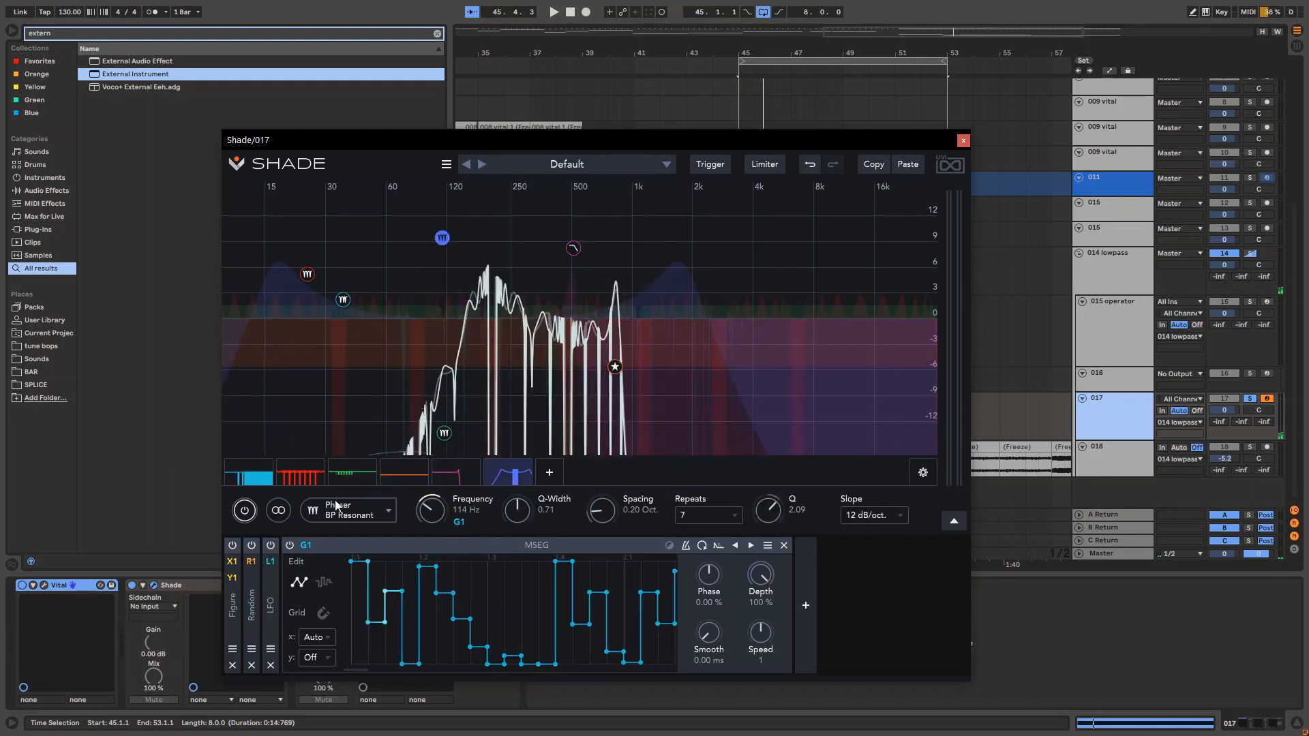
pyautogui.click(313, 475)
pyautogui.click(246, 476)
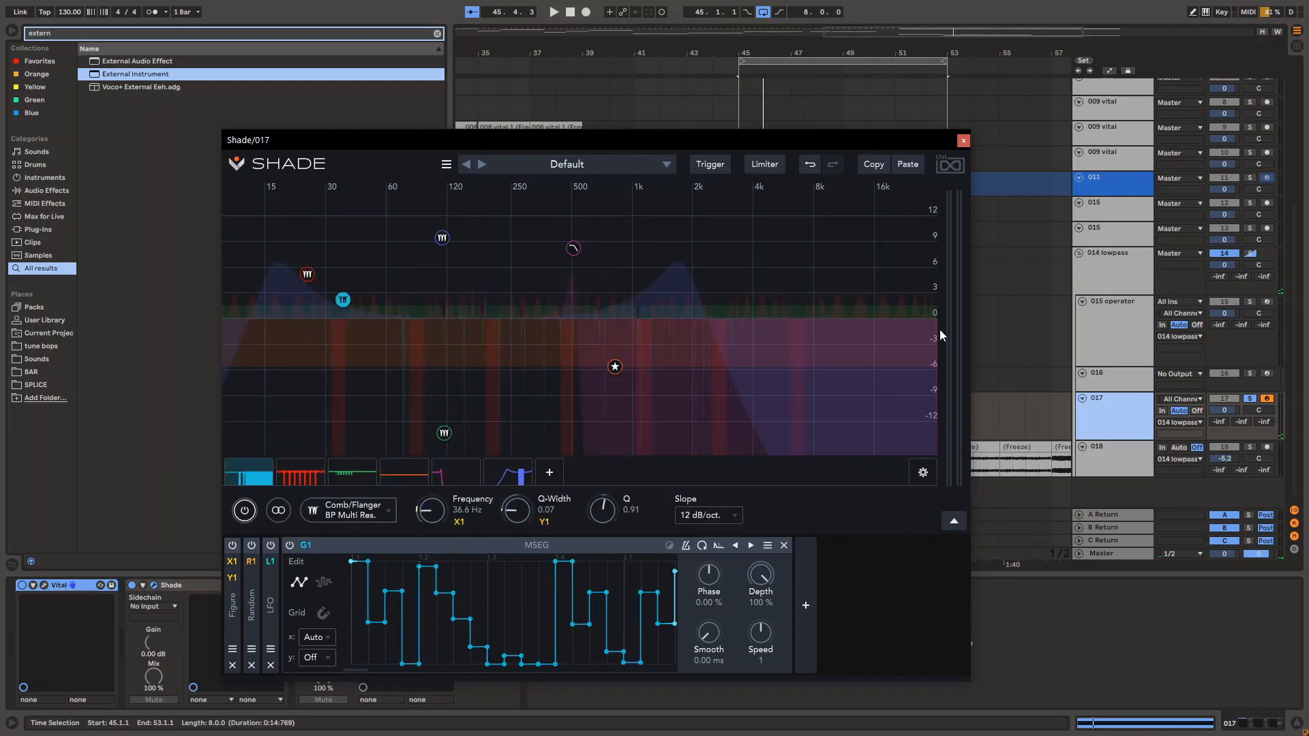
pyautogui.click(963, 141)
# Select the 015 operator track, open the Shade that follows EQ Eight, and view its Gain band
pyautogui.scroll(5, 839, 394)
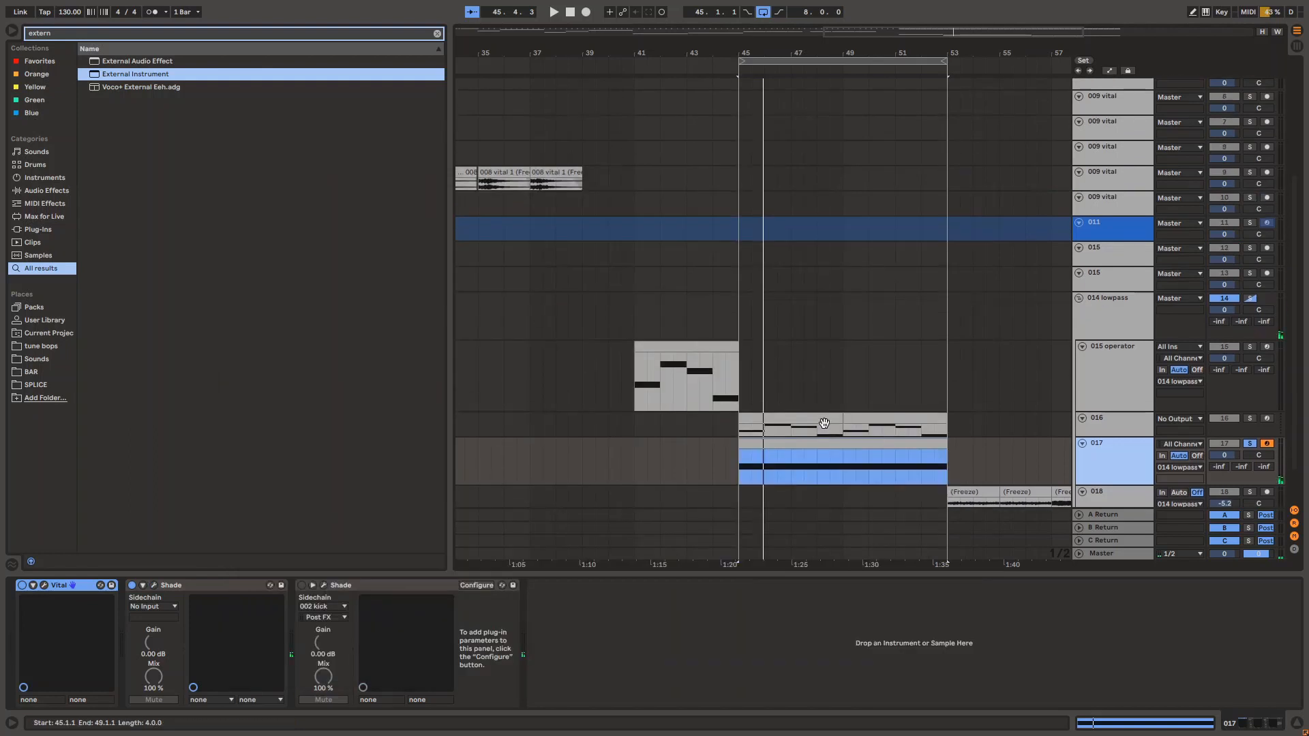
pyautogui.keyDown('ctrl'); pyautogui.scroll(-2, 838, 394); pyautogui.keyUp('ctrl')
pyautogui.scroll(3, 837, 391)
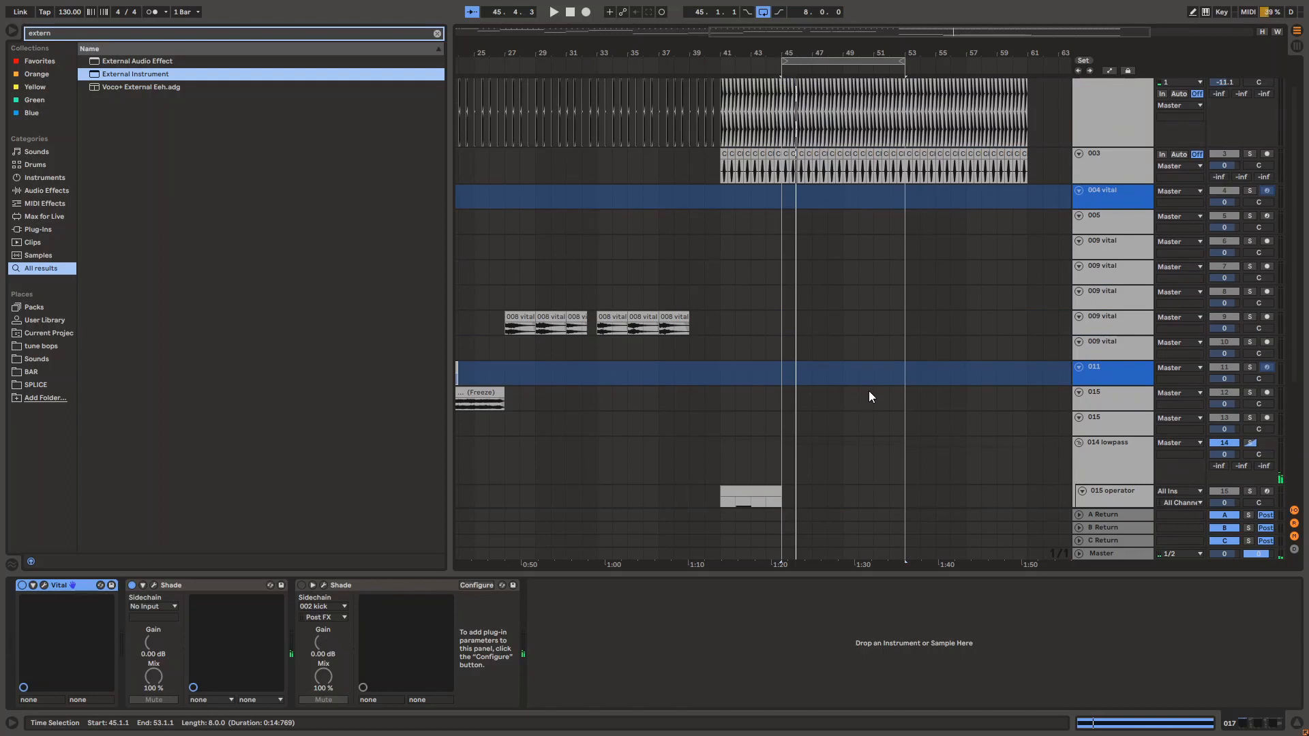
pyautogui.scroll(-2, 871, 390)
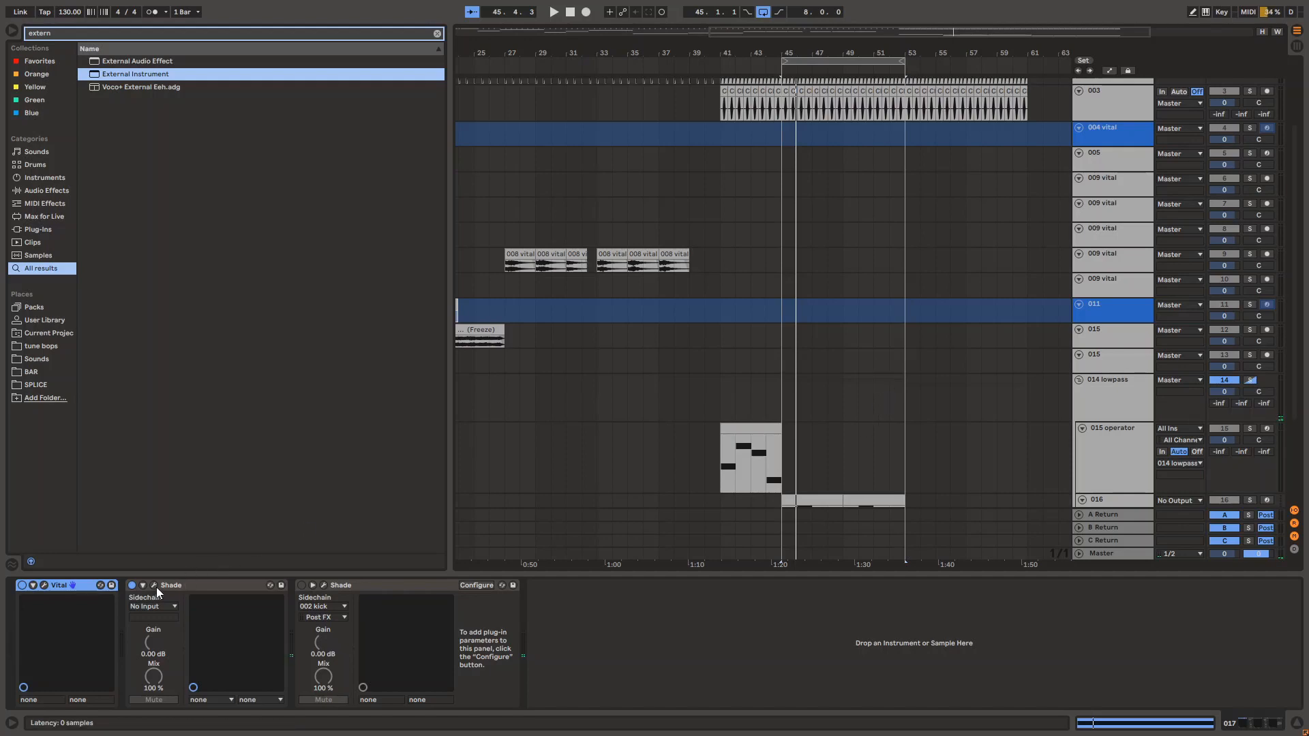
pyautogui.scroll(-2, 1023, 400)
pyautogui.click(1140, 406)
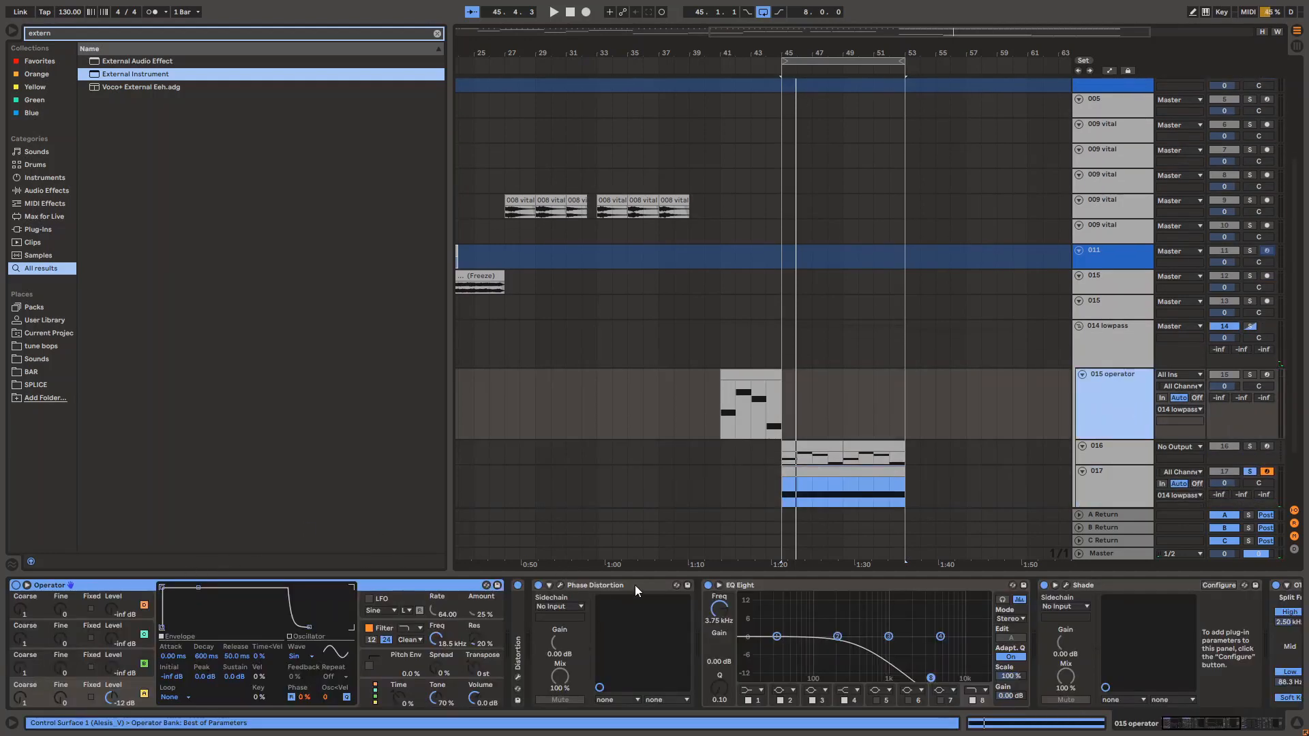
pyautogui.click(1068, 585)
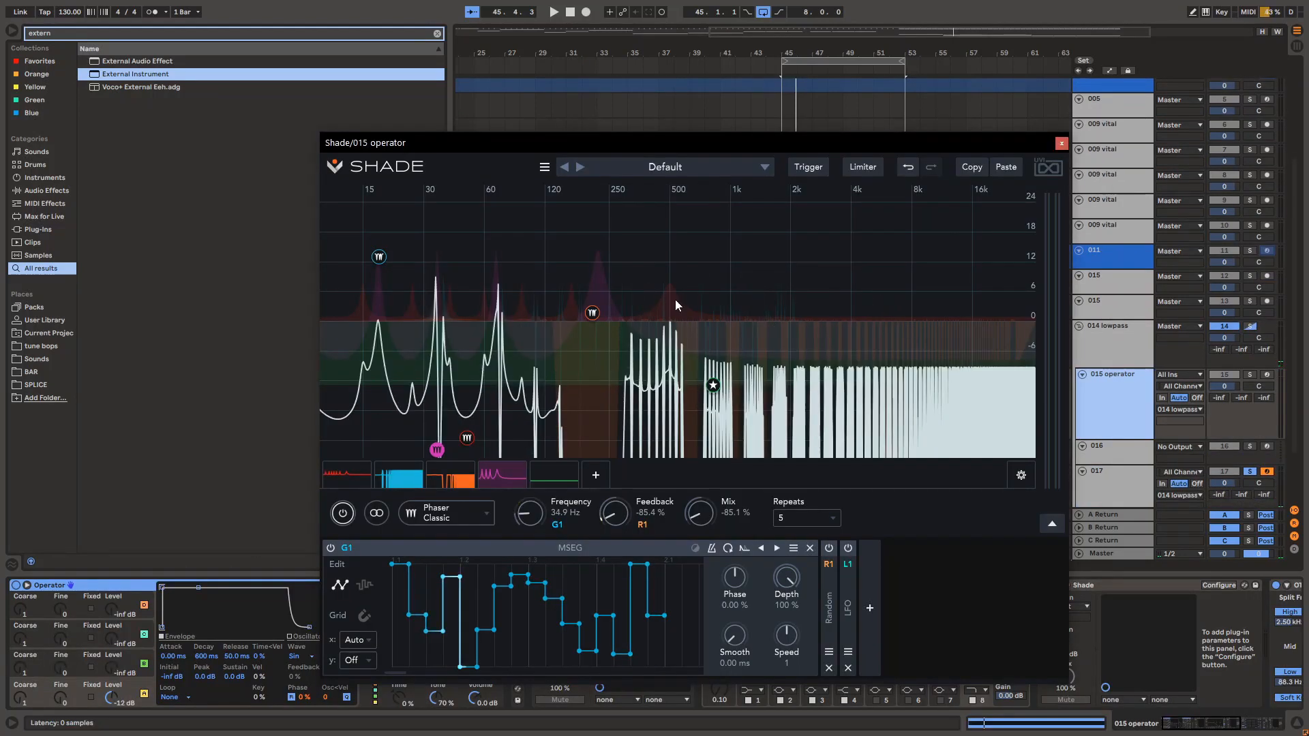
pyautogui.click(564, 477)
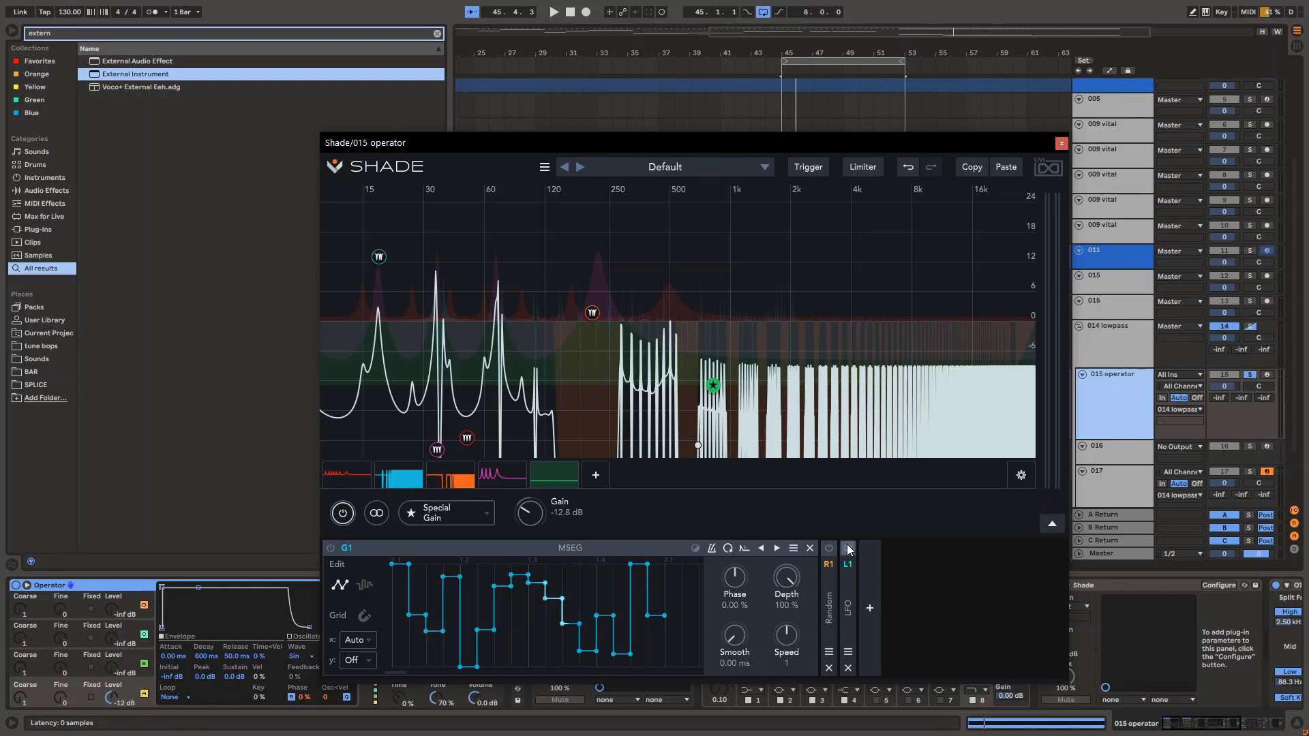
# Play the 015 operator clip at bar 41 while watching Shade, and close the Shade window
pyautogui.moveTo(862, 139); pyautogui.dragTo(988, 101)
pyautogui.click(727, 376)
pyautogui.press('space')
pyautogui.moveTo(928, 466); pyautogui.dragTo(983, 185)
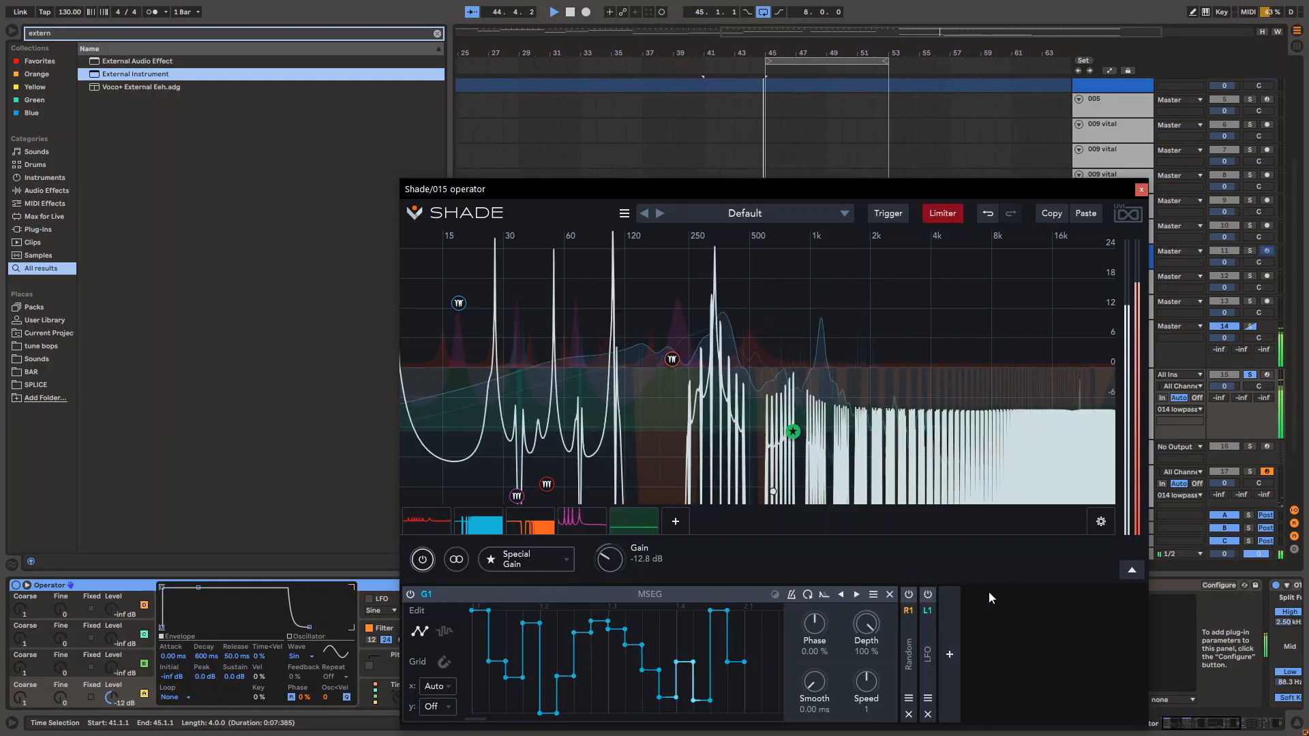
pyautogui.press('space')
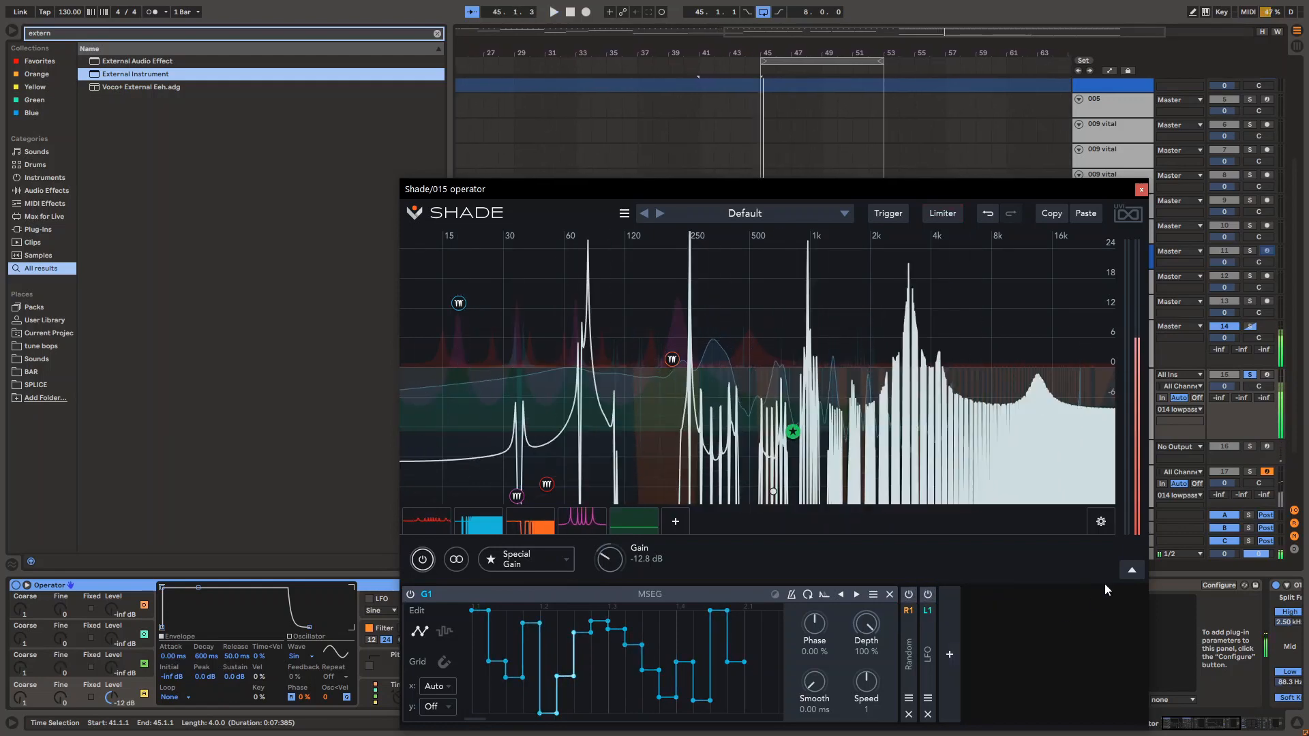
pyautogui.click(1140, 191)
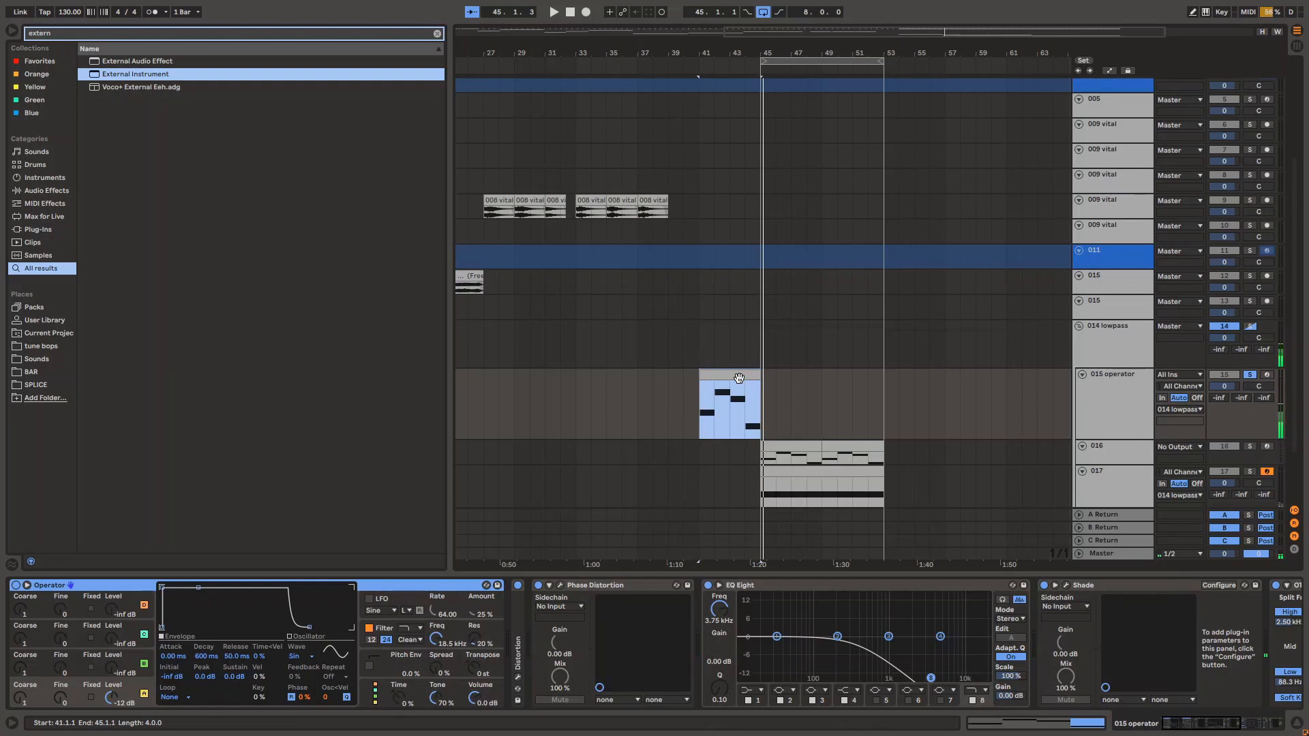